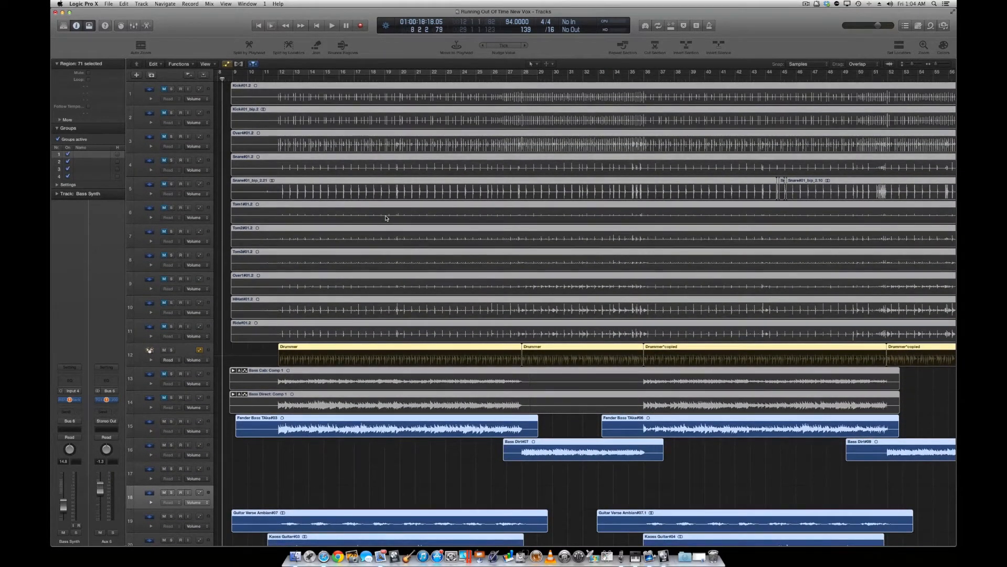
Look over all tracks in the arrangement, and hide and reshow the toolbar.
{"action": "scroll", "coordinate": [386, 218], "scroll_direction": "down", "scroll_amount": 15}
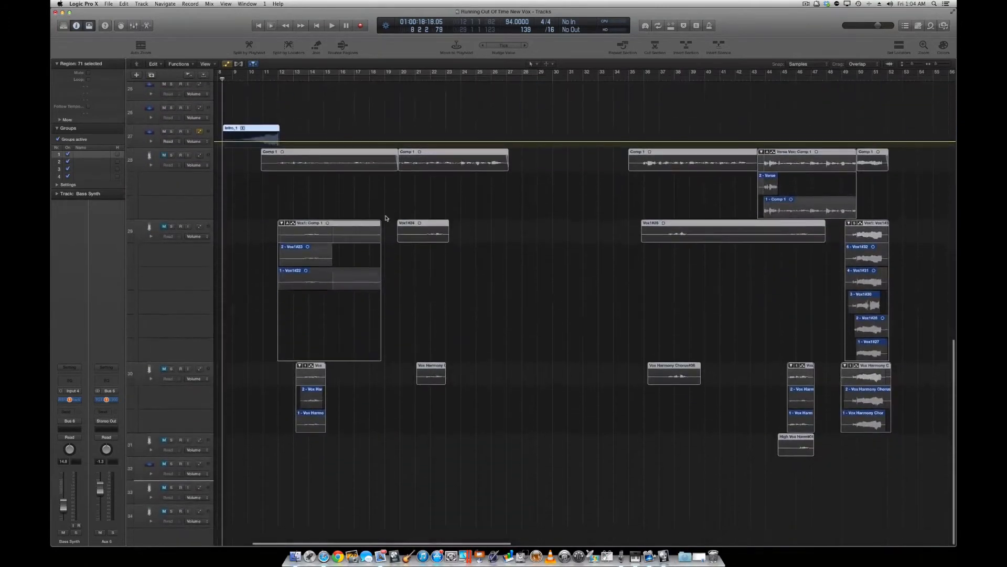
{"action": "scroll", "coordinate": [386, 218], "scroll_direction": "up", "scroll_amount": 15}
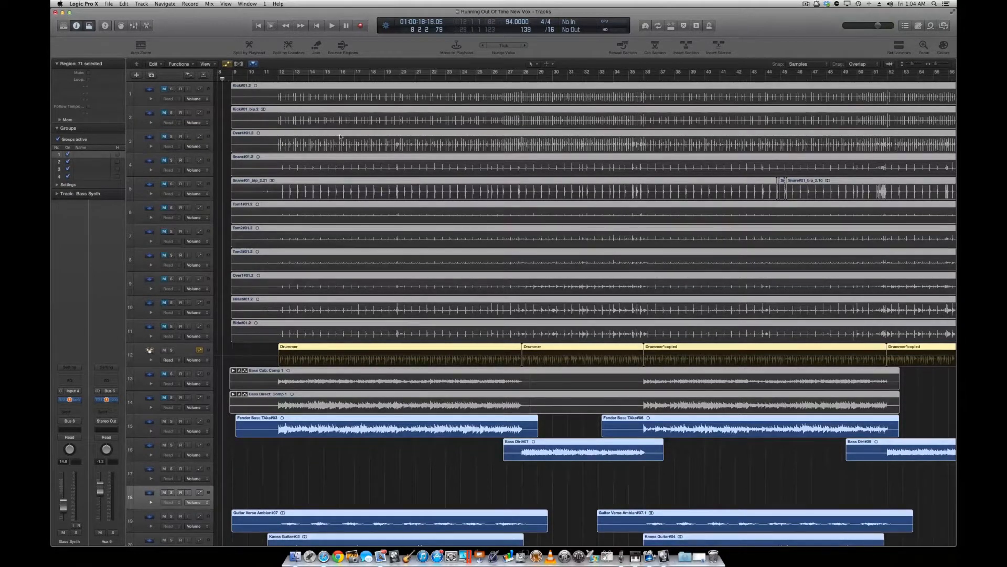
{"action": "left_click", "coordinate": [89, 27]}
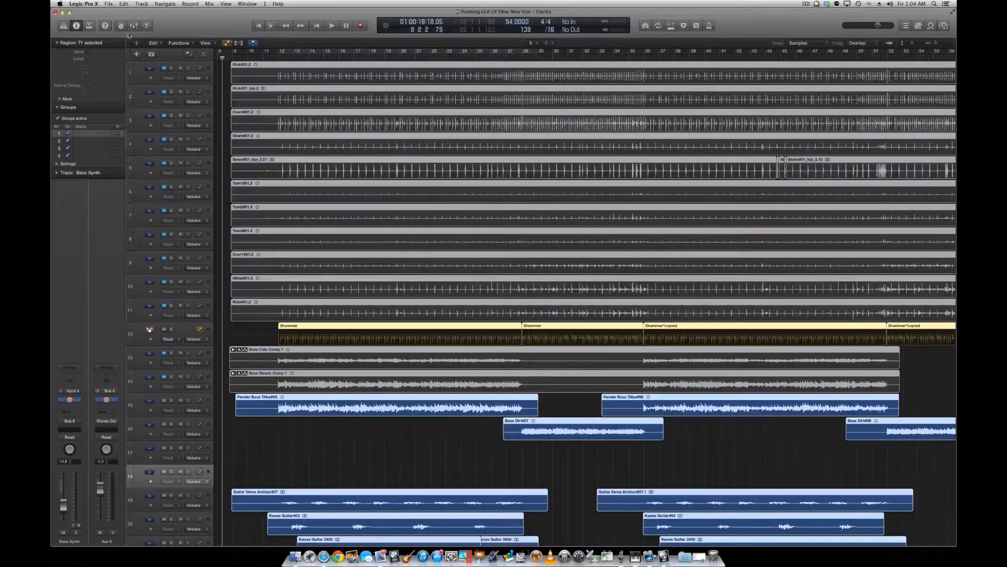
{"action": "left_click", "coordinate": [90, 26]}
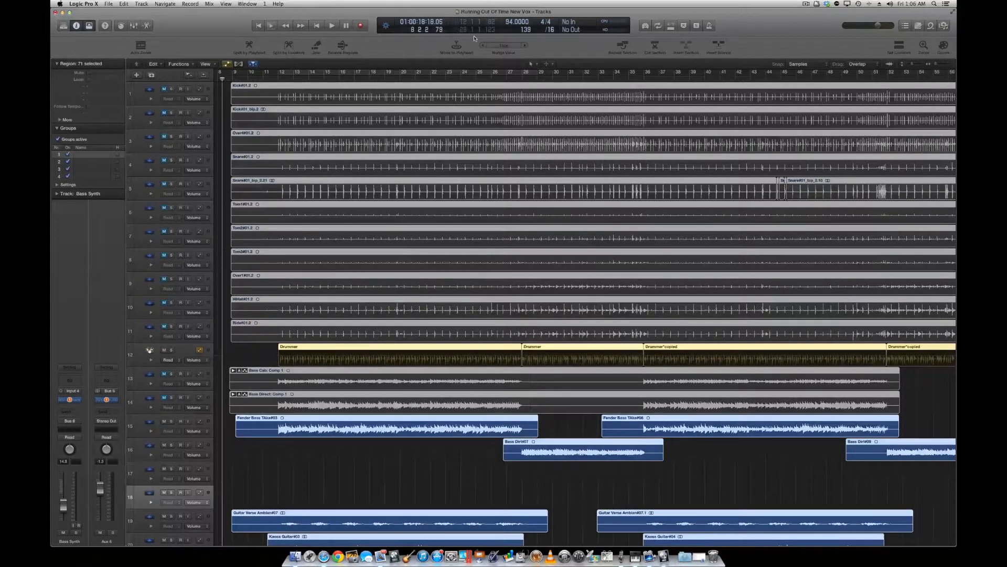
Hide the toolbar above the tracks area.
{"action": "scroll", "coordinate": [483, 207], "scroll_direction": "down", "scroll_amount": 15}
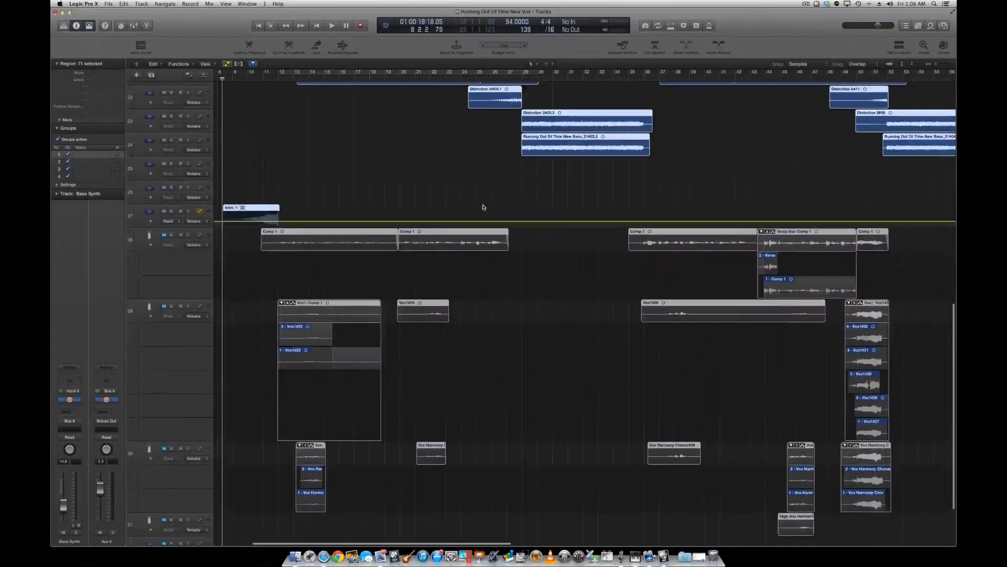
{"action": "scroll", "coordinate": [484, 207], "scroll_direction": "up", "scroll_amount": 15}
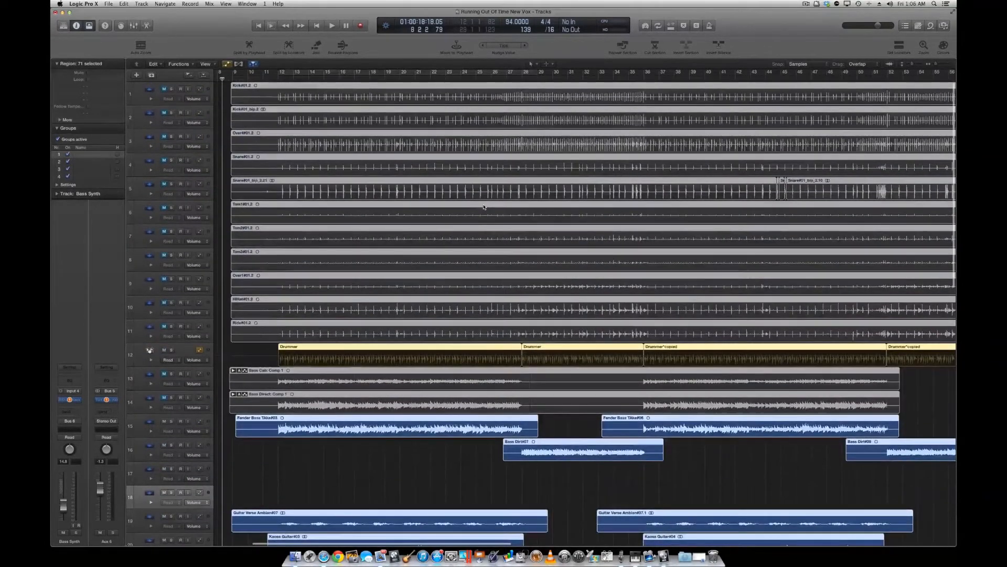
{"action": "left_click", "coordinate": [90, 25]}
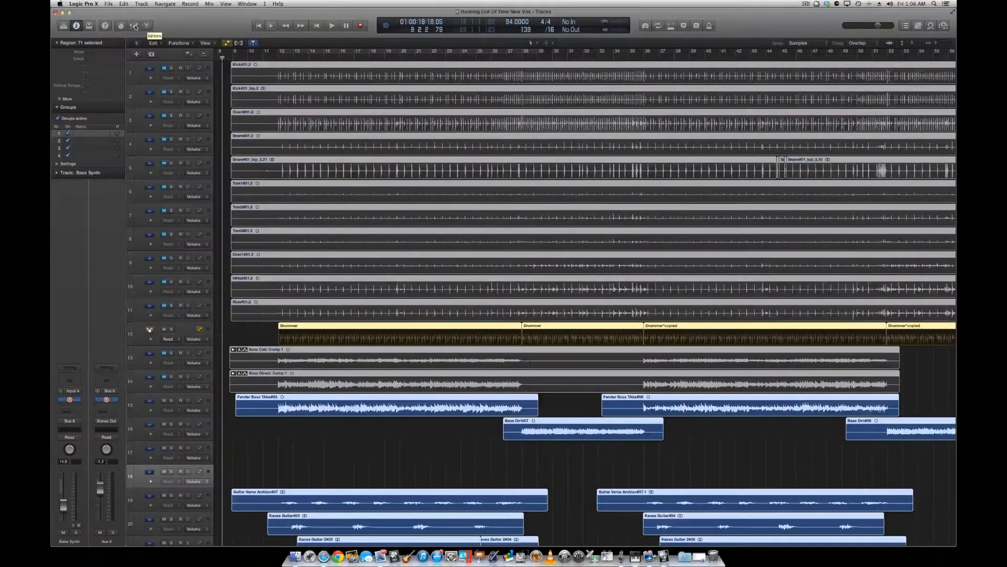
Show the mixer, look across all channel strips up to the Master, and hide it again.
{"action": "left_click", "coordinate": [134, 26]}
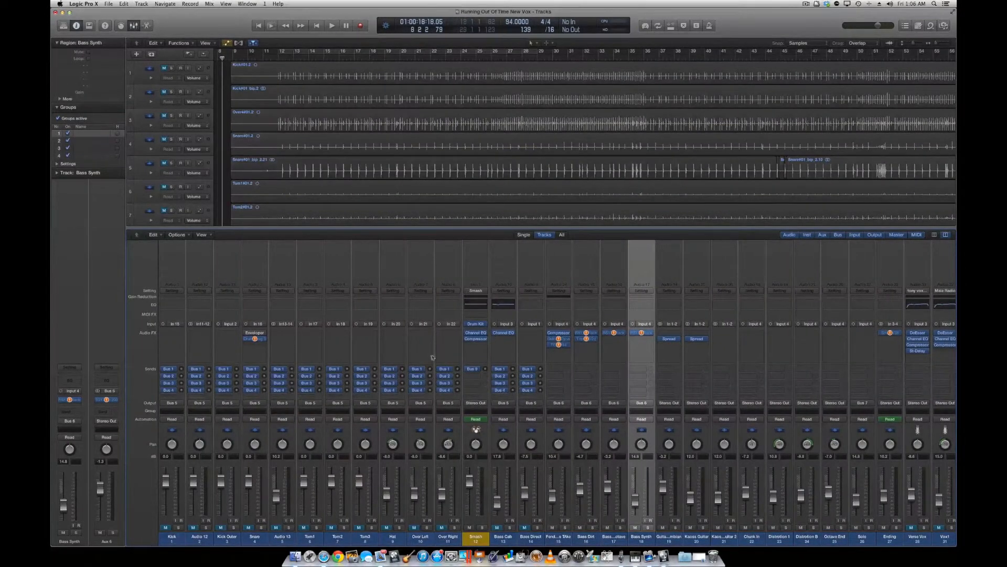
{"action": "scroll", "coordinate": [557, 366], "scroll_direction": "right", "scroll_amount": 7}
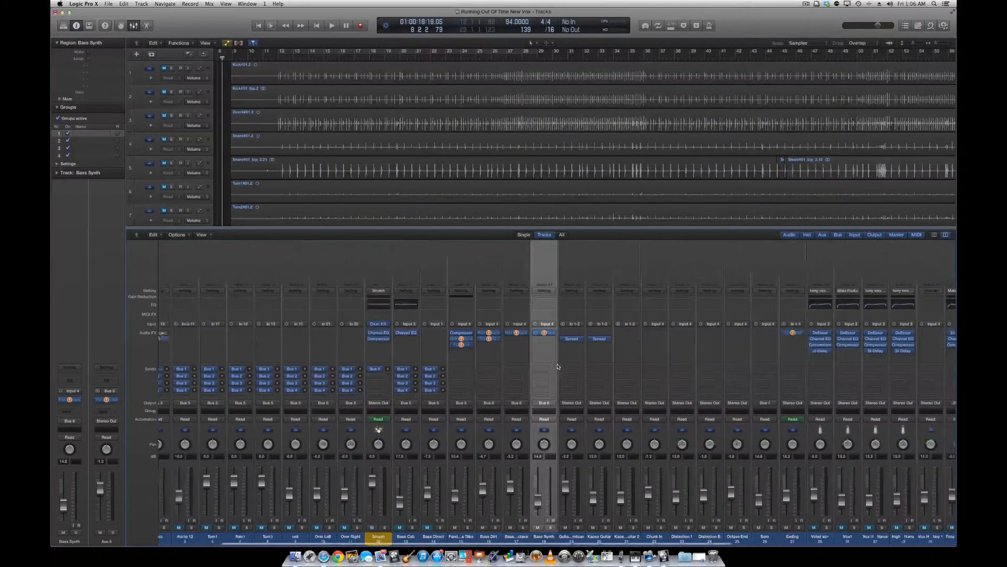
{"action": "scroll", "coordinate": [558, 366], "scroll_direction": "right", "scroll_amount": 9}
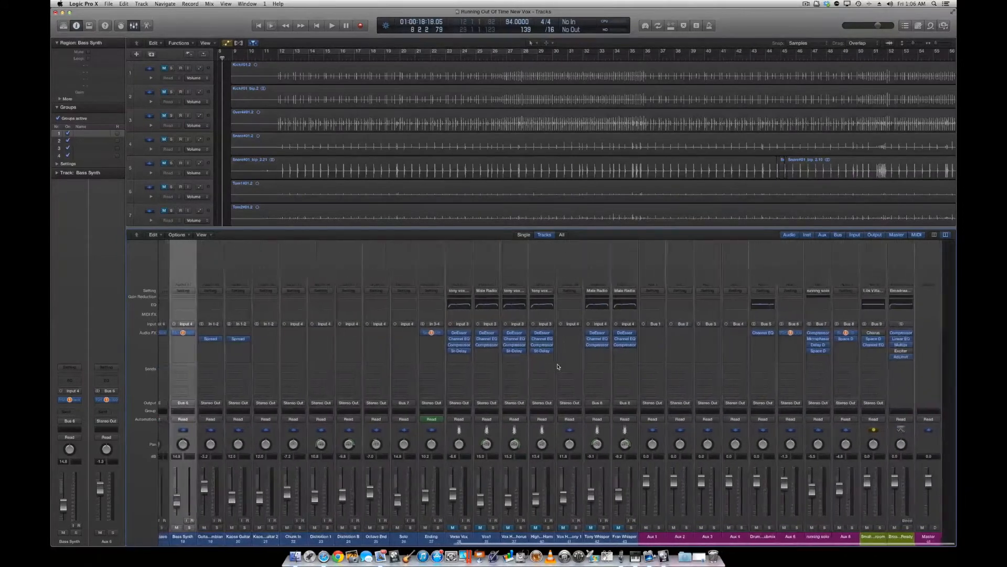
{"action": "scroll", "coordinate": [462, 366], "scroll_direction": "left", "scroll_amount": 16}
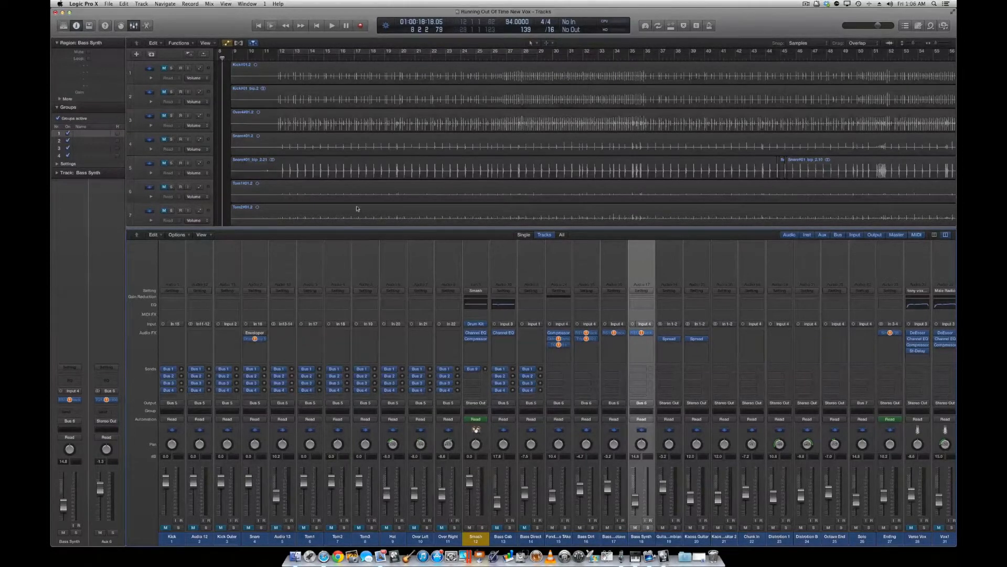
{"action": "left_click", "coordinate": [134, 26]}
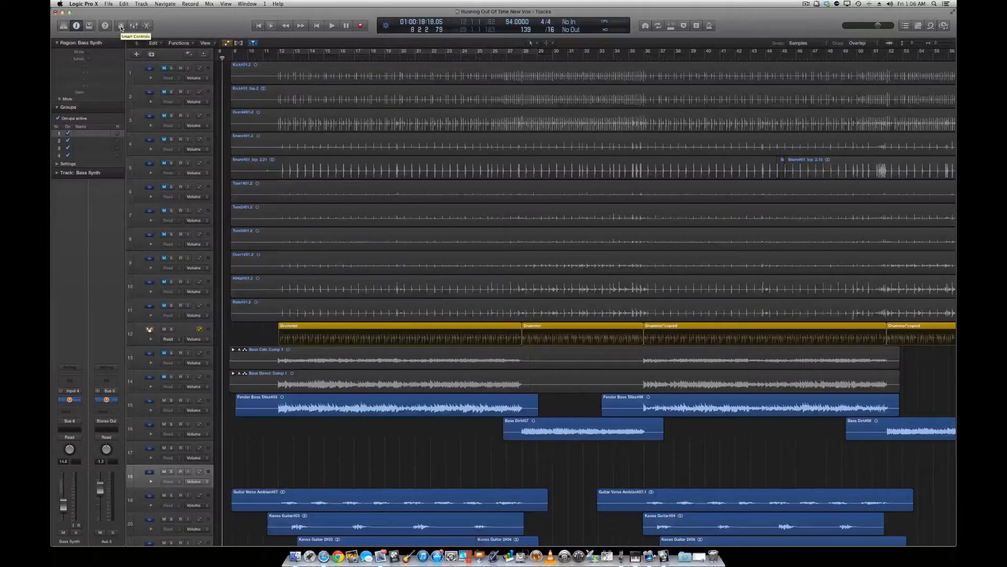
Show and hide the Smart Controls for the Bass Synth track, and bring the mixer back up.
{"action": "left_click", "coordinate": [121, 26]}
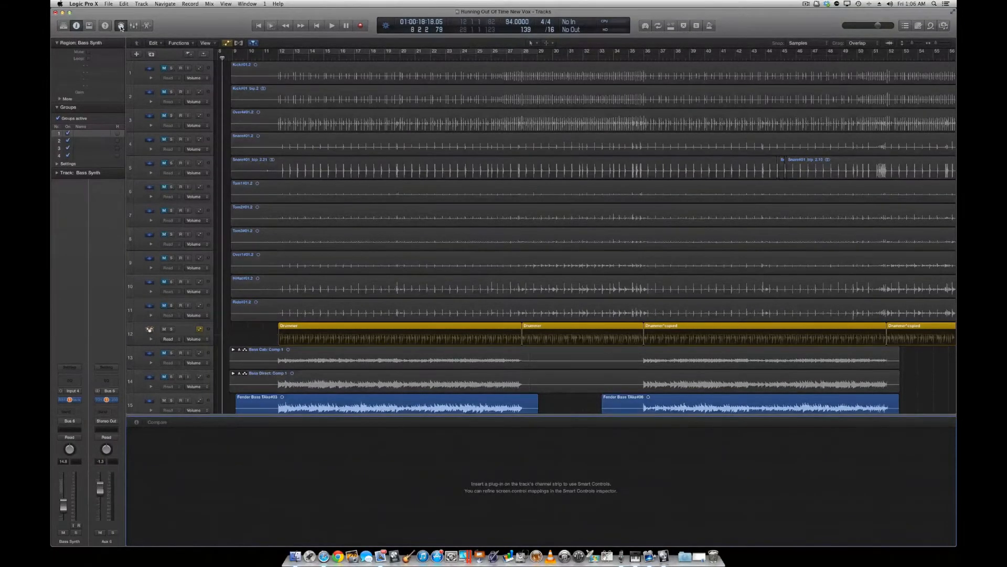
{"action": "left_click", "coordinate": [120, 26]}
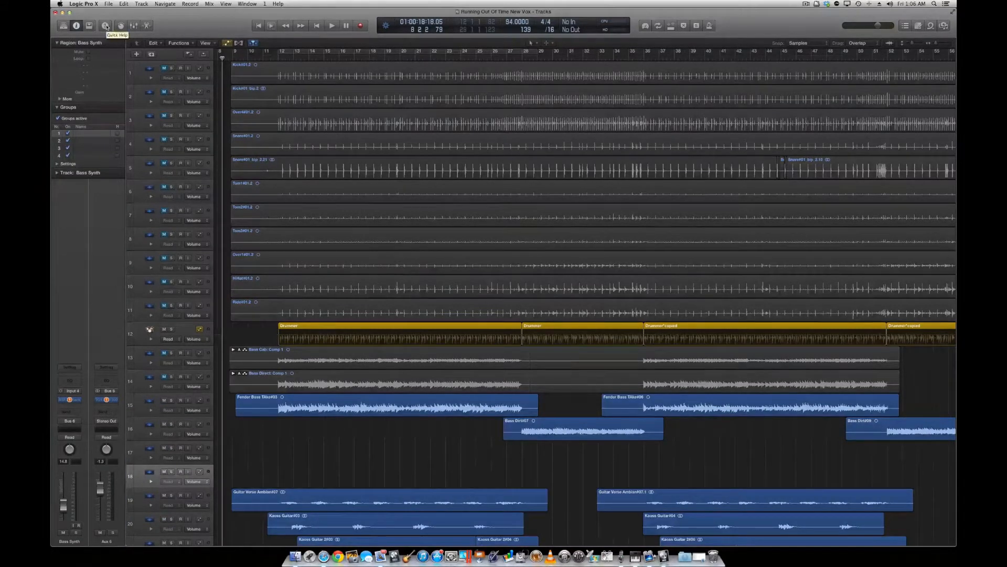
{"action": "left_click", "coordinate": [134, 26]}
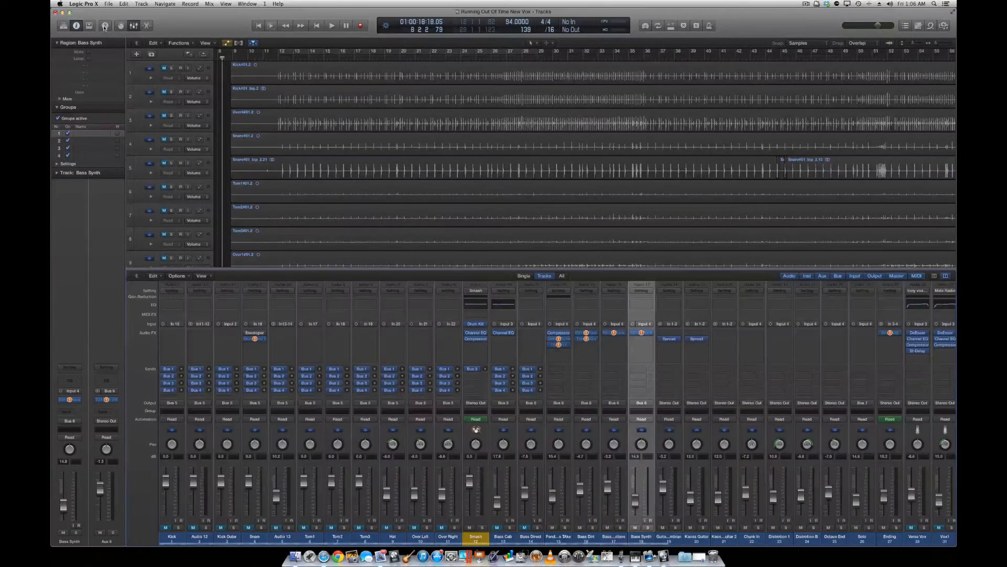
Show and hide Quick Help, and hide and reshow the inspector.
{"action": "left_click", "coordinate": [105, 26]}
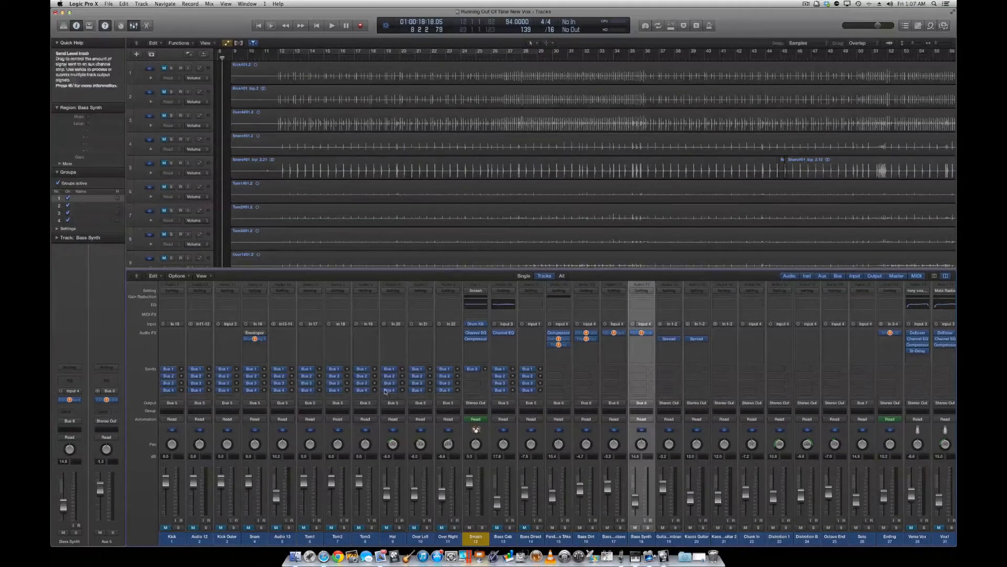
{"action": "left_click", "coordinate": [104, 26]}
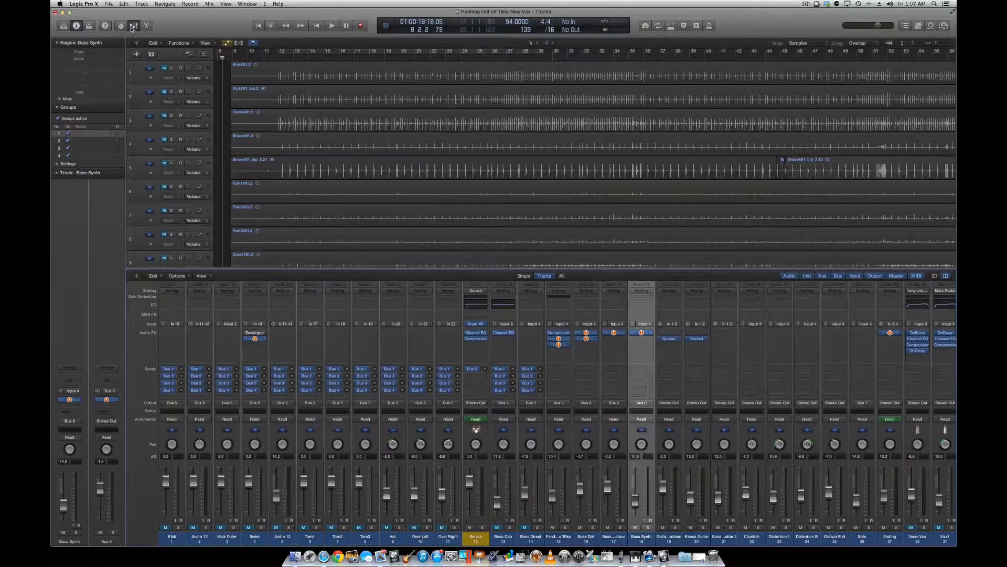
{"action": "left_click", "coordinate": [77, 26]}
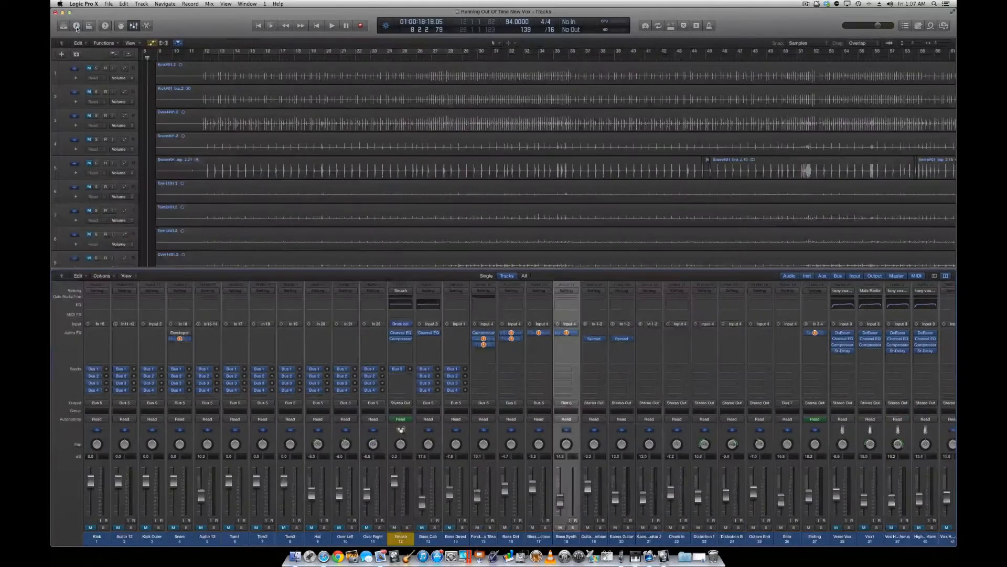
{"action": "left_click", "coordinate": [76, 26]}
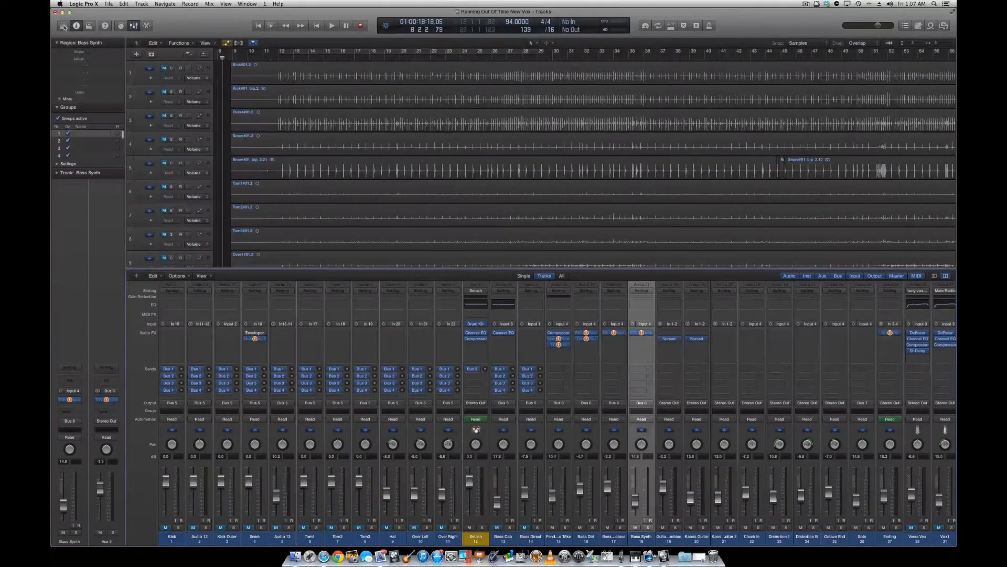
Show the Library of channel strip settings for the Bass Synth track and hide it again.
{"action": "left_click", "coordinate": [65, 28]}
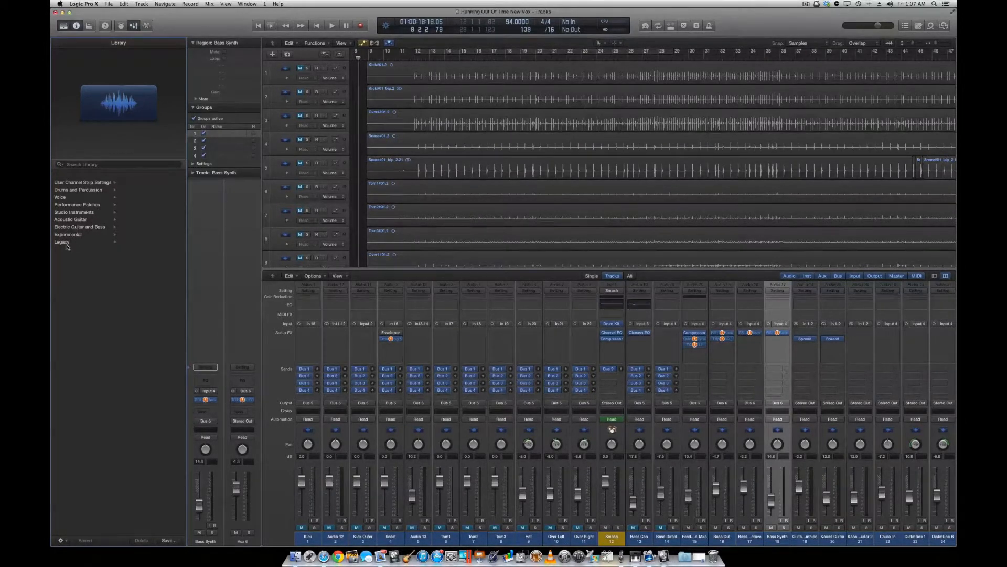
{"action": "left_click", "coordinate": [63, 27]}
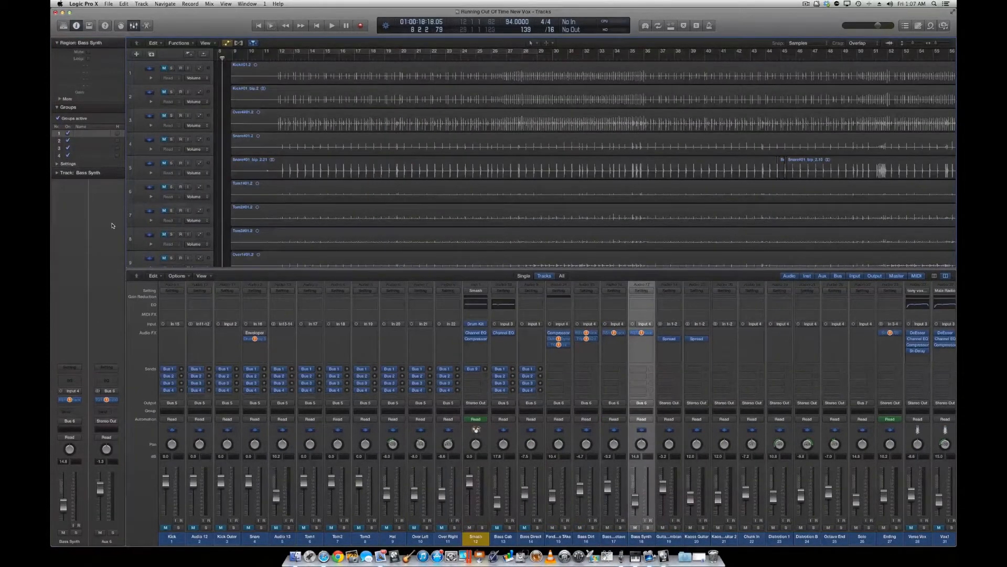
View the project's Alternatives commands without choosing one.
{"action": "left_click", "coordinate": [110, 4]}
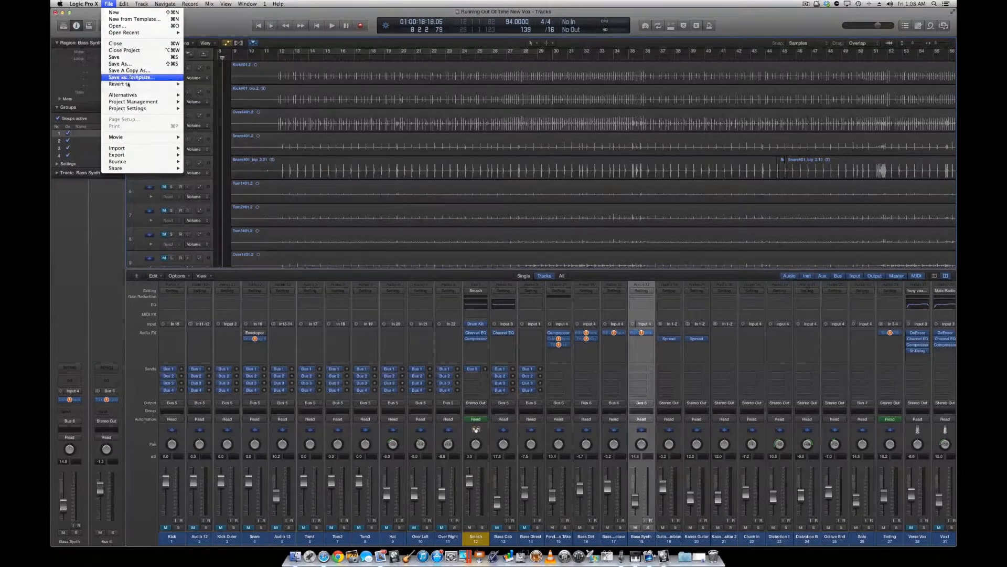
{"action": "mouse_move", "coordinate": [127, 97]}
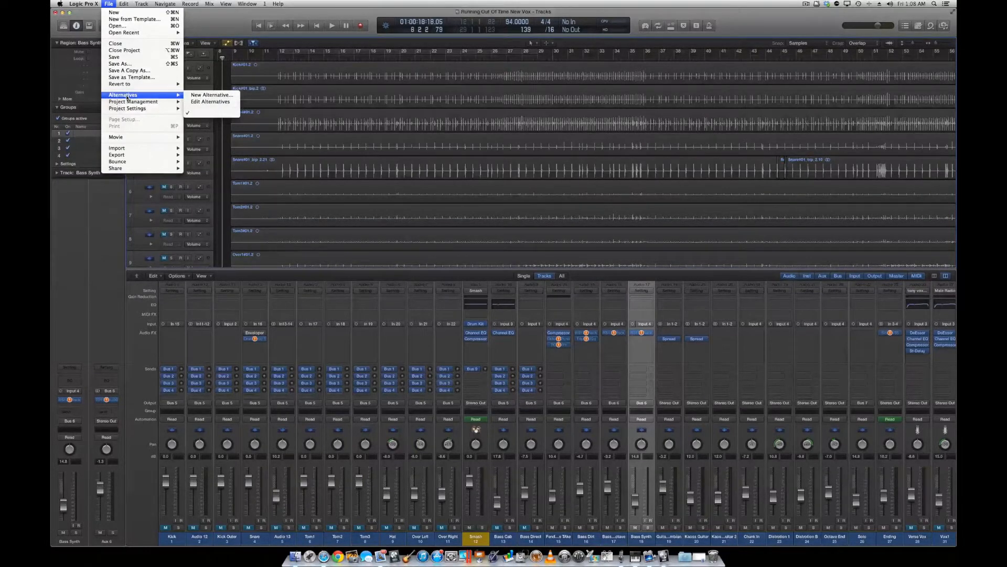
{"action": "left_click", "coordinate": [110, 5]}
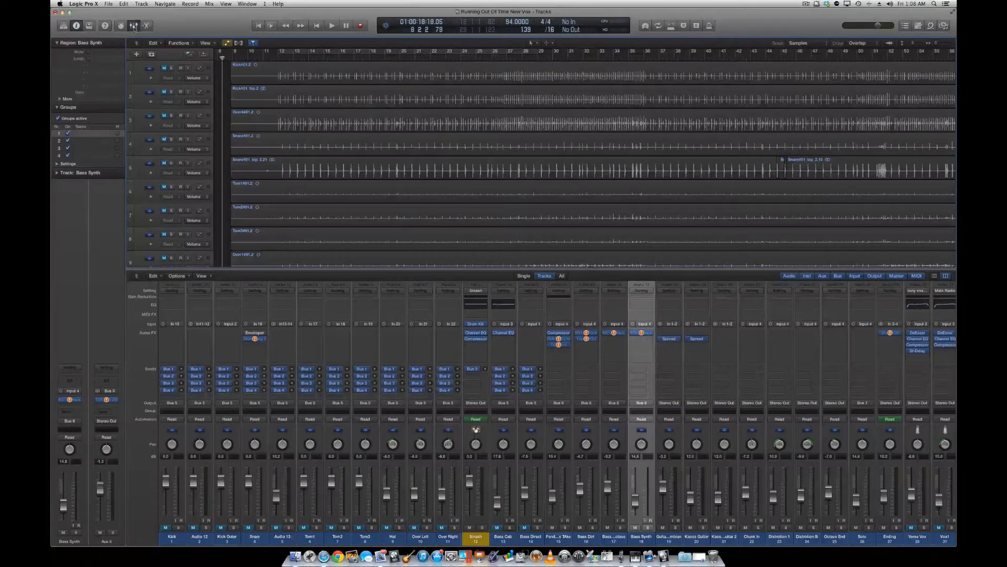
Hide the mixer and select the first Drummer region on track 12.
{"action": "key", "text": "x"}
{"action": "scroll", "coordinate": [366, 267], "scroll_direction": "down", "scroll_amount": 2}
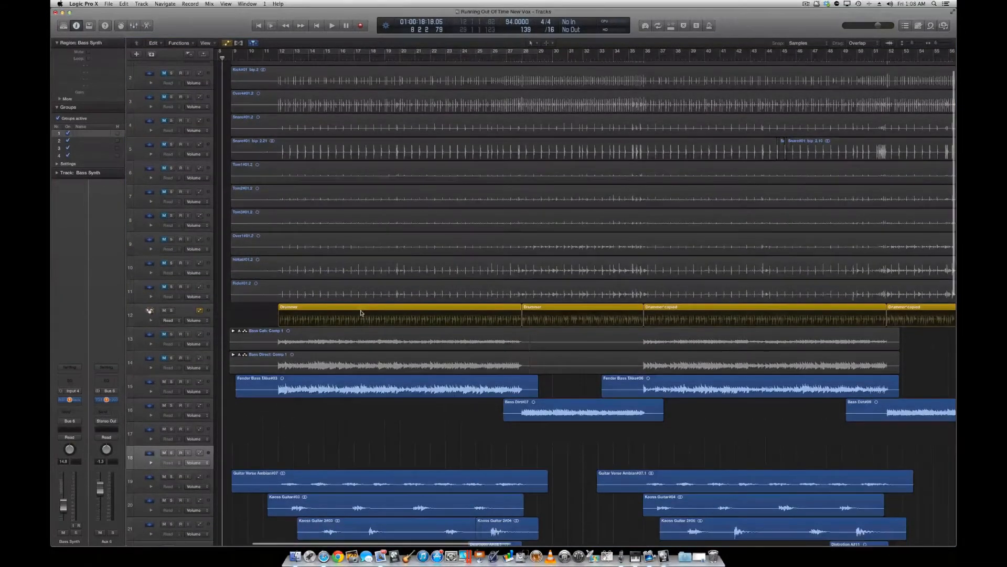
{"action": "left_click", "coordinate": [362, 311]}
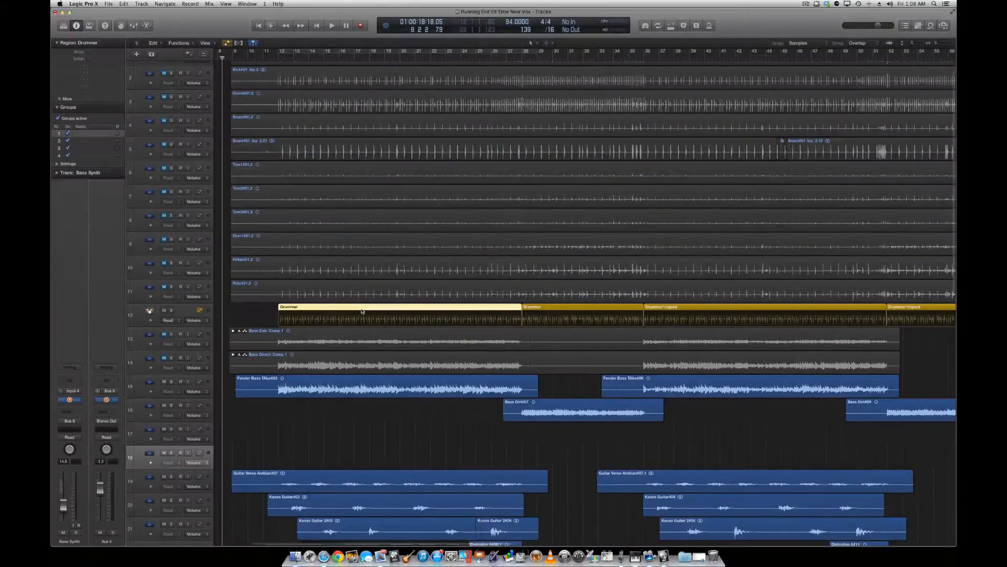
Show the Smart Controls, mixer, track editor and toolbar one after another, leaving all of them hidden.
{"action": "left_click", "coordinate": [121, 26]}
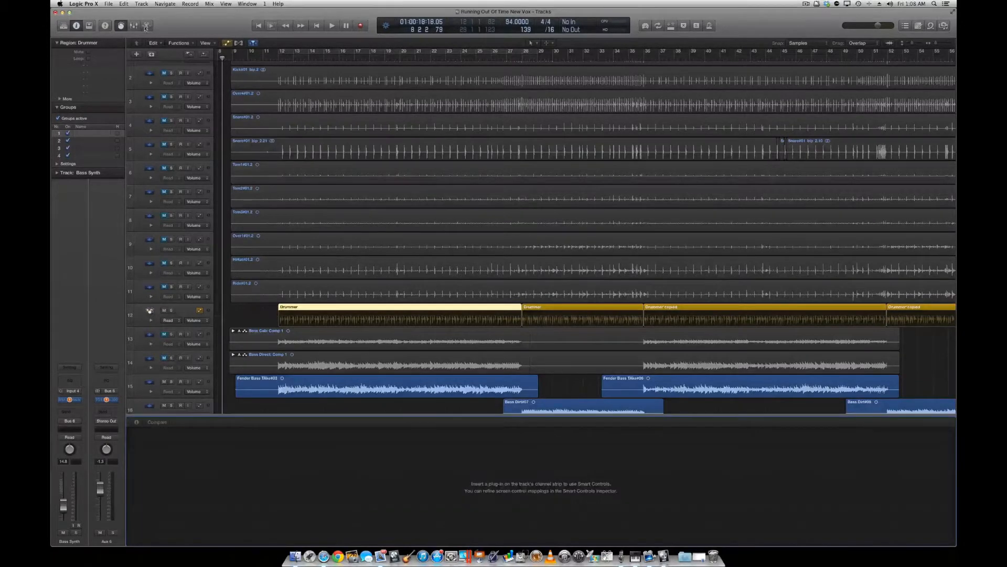
{"action": "left_click", "coordinate": [135, 26]}
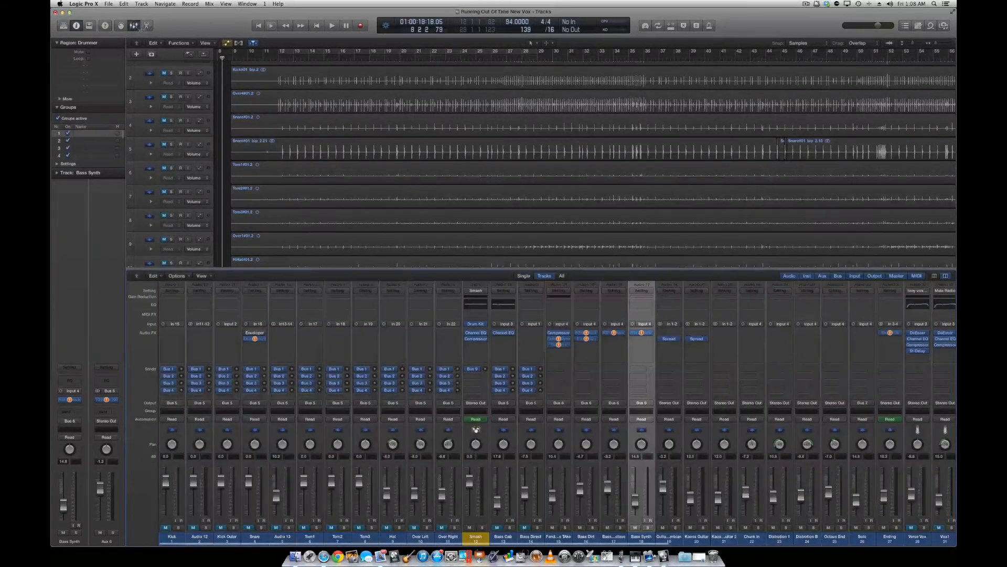
{"action": "left_click", "coordinate": [147, 26]}
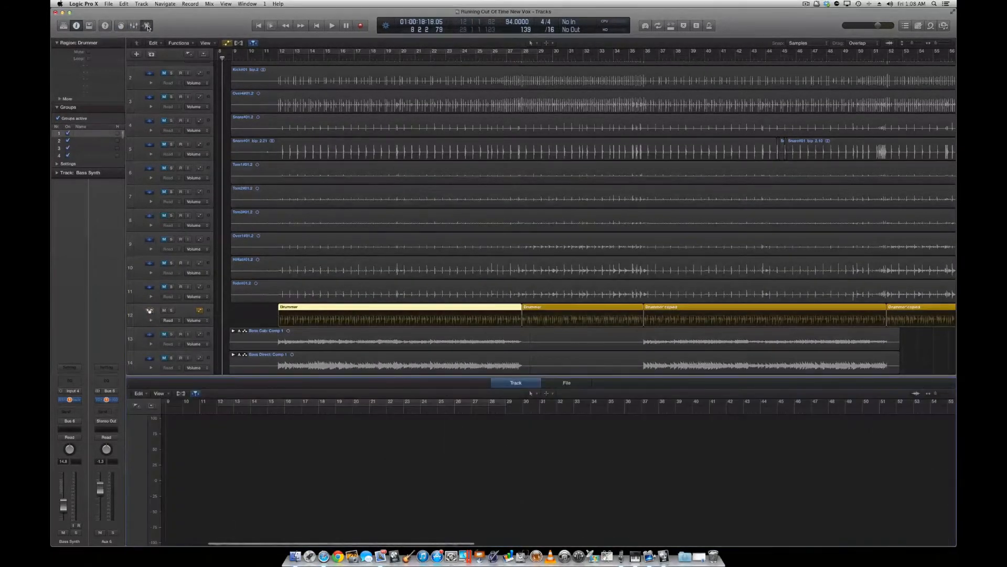
{"action": "left_click", "coordinate": [147, 27]}
{"action": "left_click", "coordinate": [90, 26]}
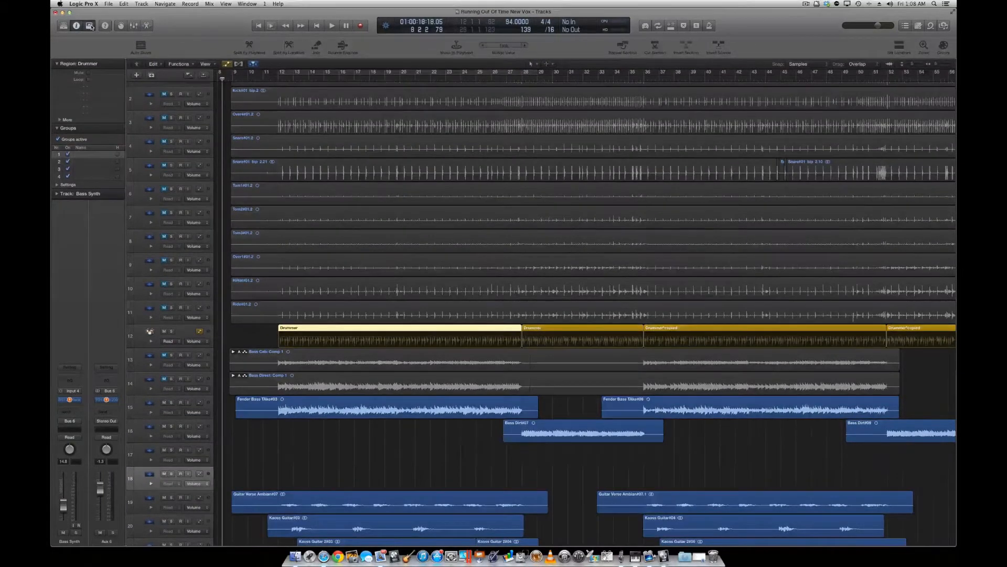
{"action": "left_click", "coordinate": [92, 27]}
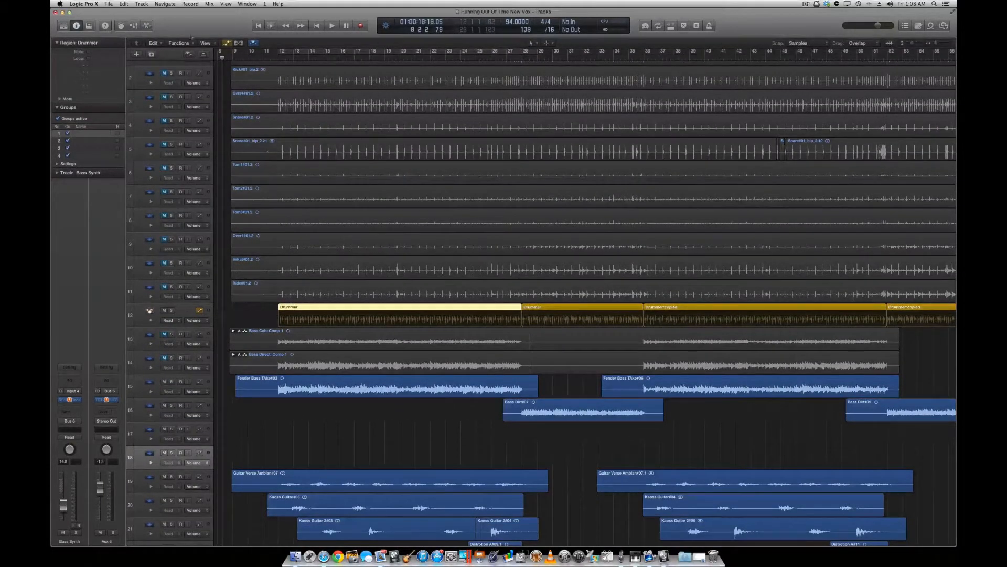
Open the first Drummer region on track 12 in the Drummer Editor.
{"action": "double_click", "coordinate": [416, 308]}
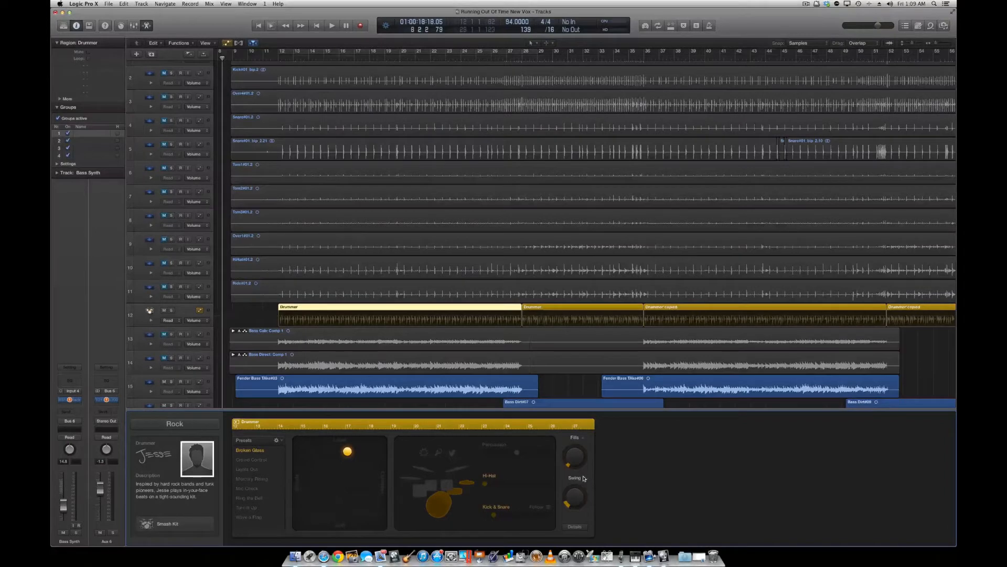
{"action": "left_click", "coordinate": [575, 527]}
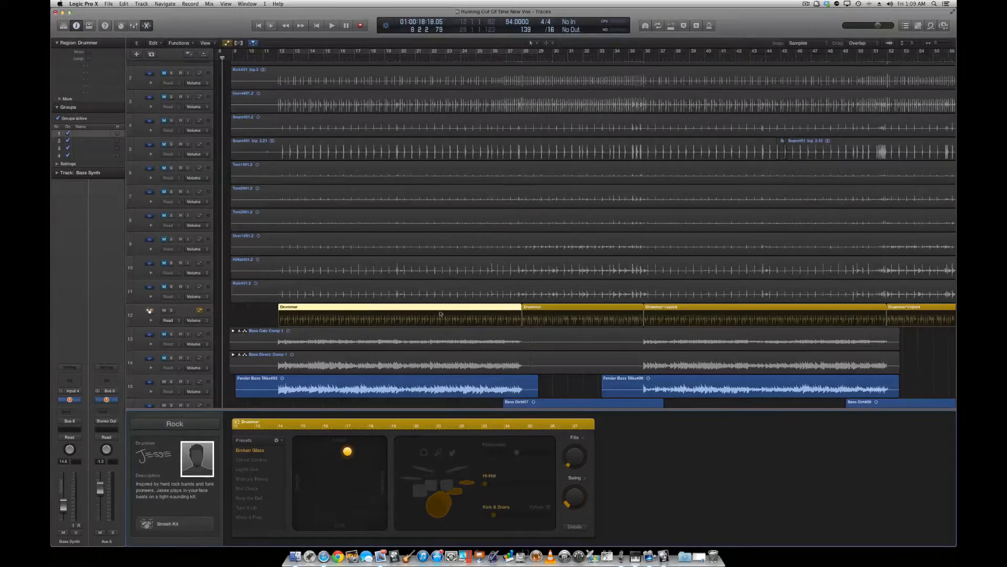
Play the song from bar 12, where the first Drummer region starts.
{"action": "left_click", "coordinate": [277, 59]}
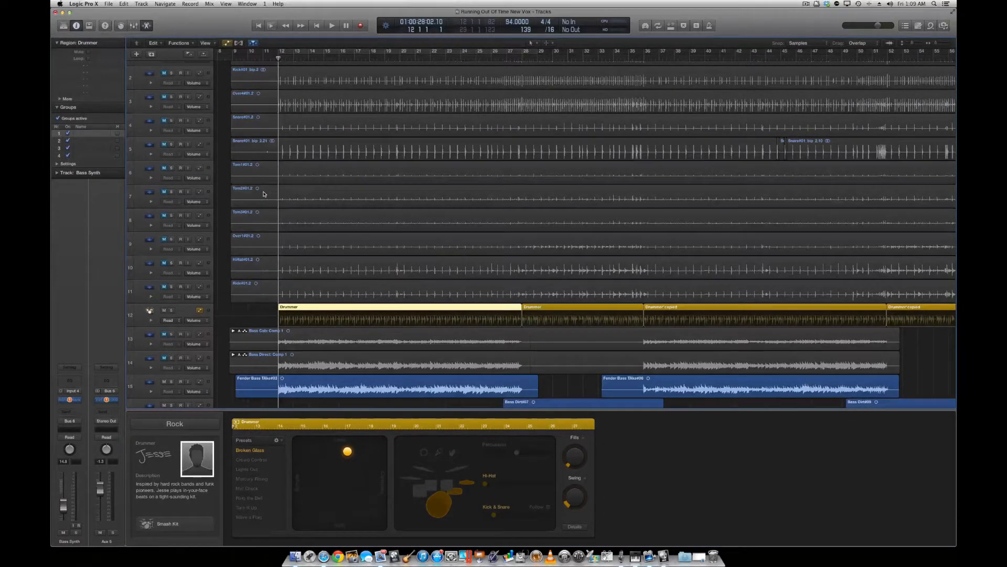
{"action": "key", "text": "space"}
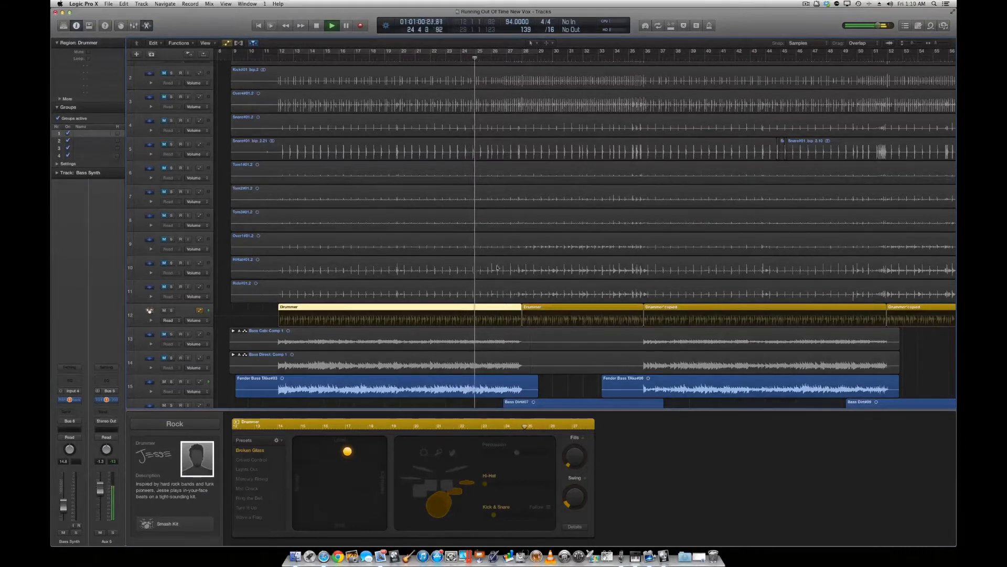
Compare the settings of the first and second Drummer regions on track 12 during playback, ending with the second selected and playback stopped.
{"action": "left_click", "coordinate": [542, 308]}
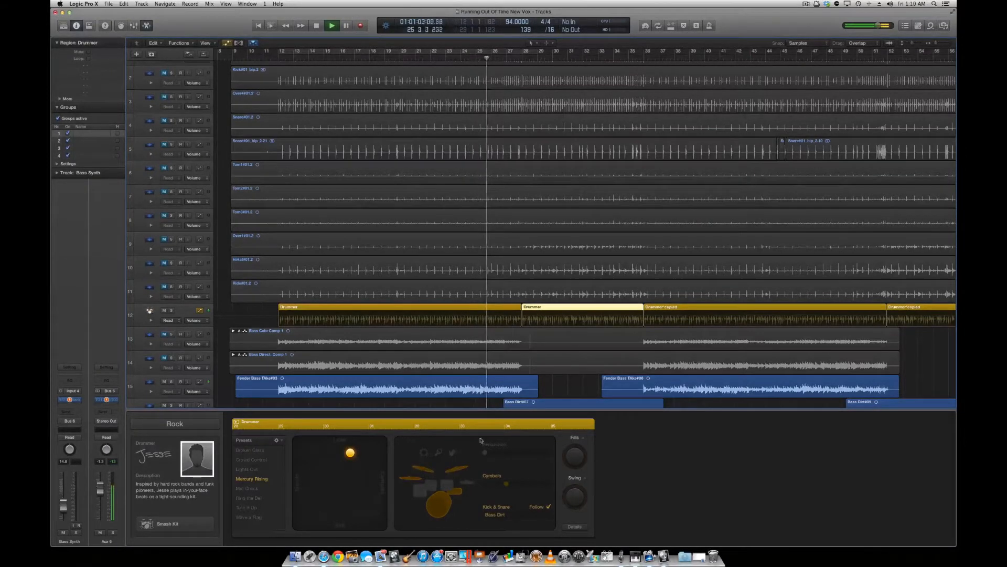
{"action": "left_click", "coordinate": [481, 309]}
{"action": "left_click", "coordinate": [550, 308]}
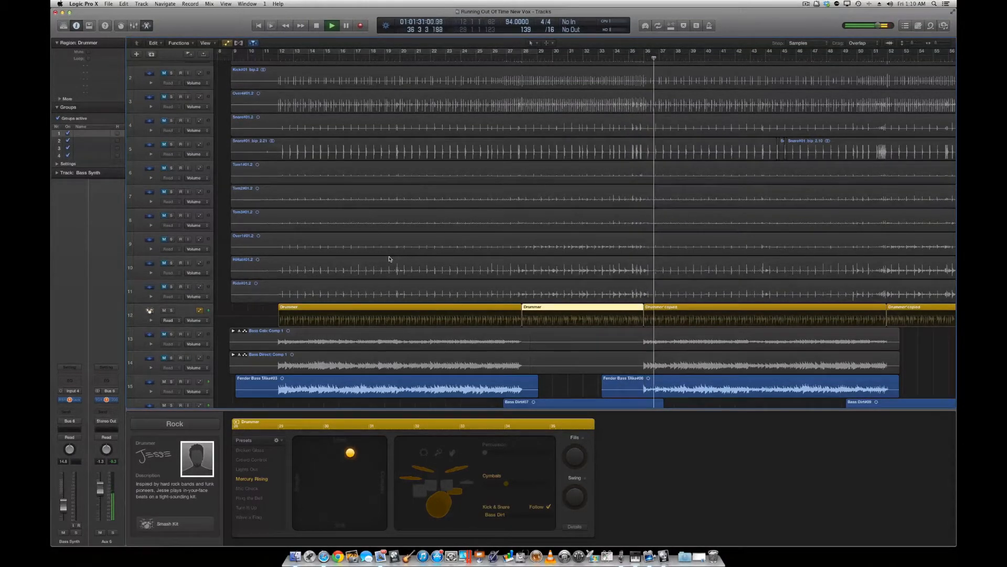
{"action": "key", "text": "space"}
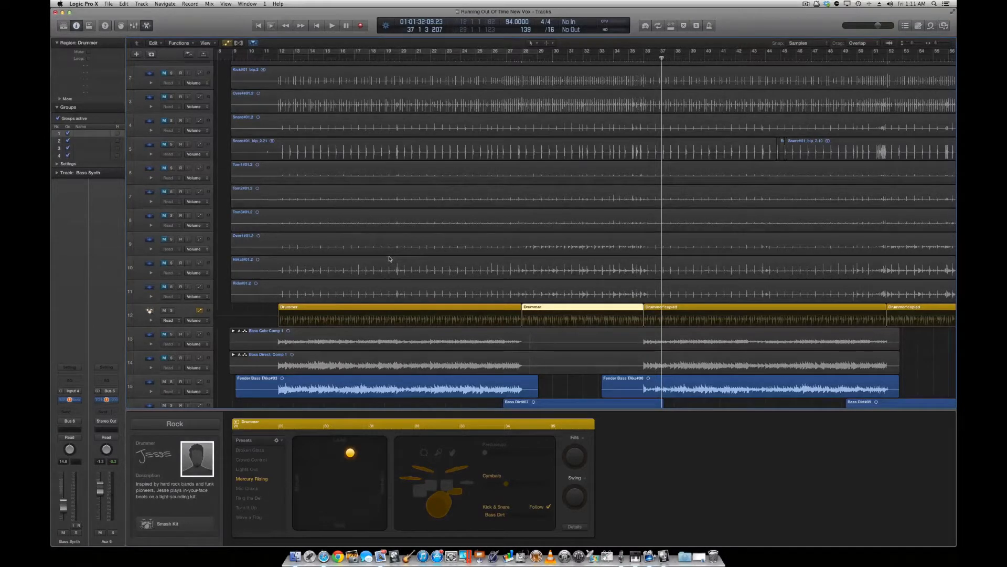
Play the first Drummer region from bar 12 and move its Kick & Snare slider to a lower pattern variation.
{"action": "left_click", "coordinate": [361, 59]}
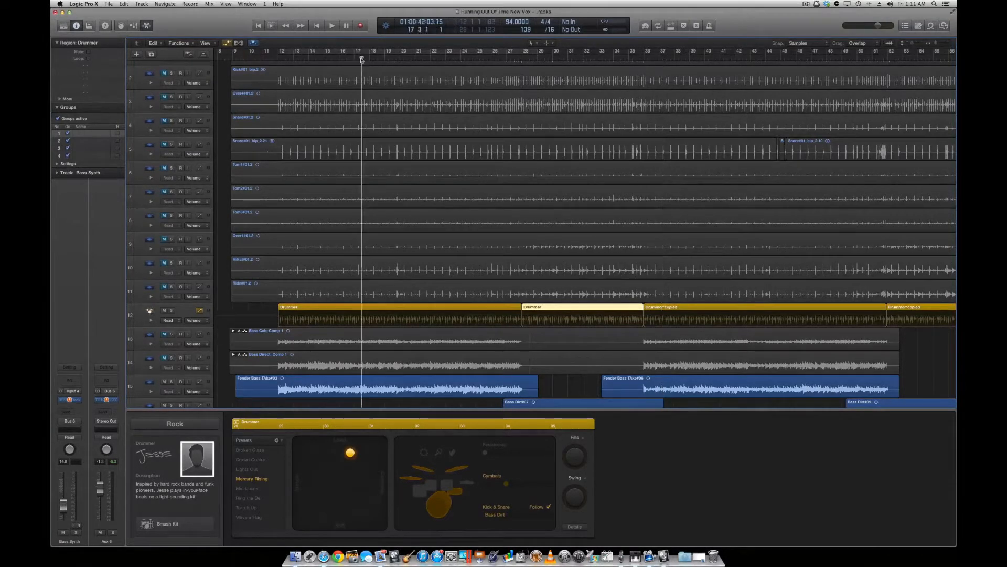
{"action": "left_click", "coordinate": [362, 309]}
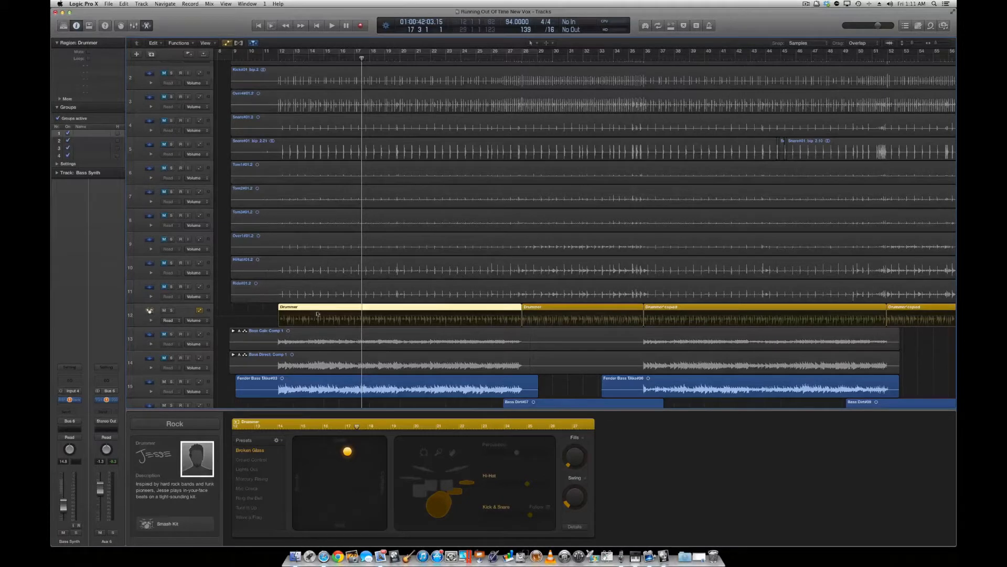
{"action": "left_click", "coordinate": [279, 58]}
{"action": "key", "text": "space"}
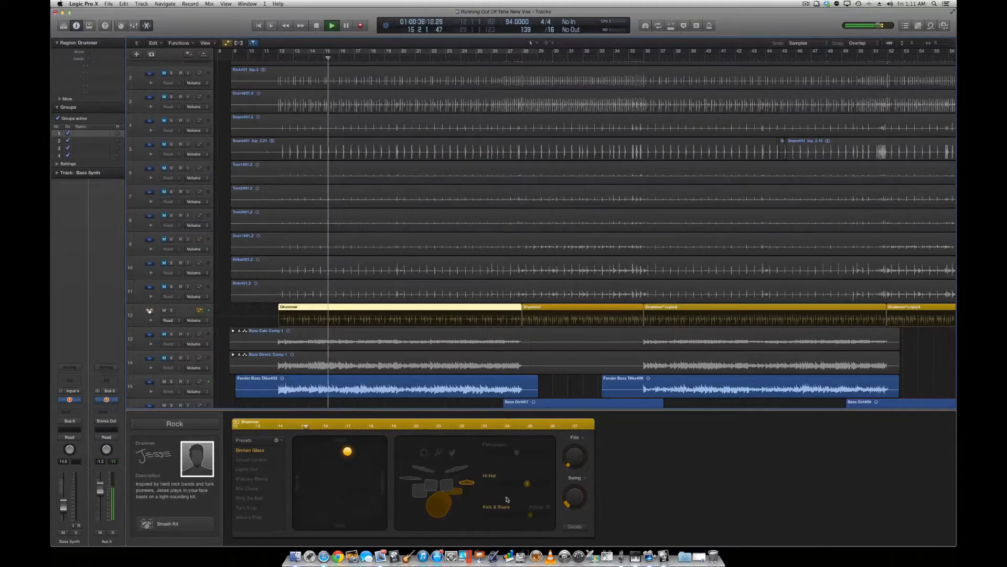
{"action": "left_click", "coordinate": [503, 515]}
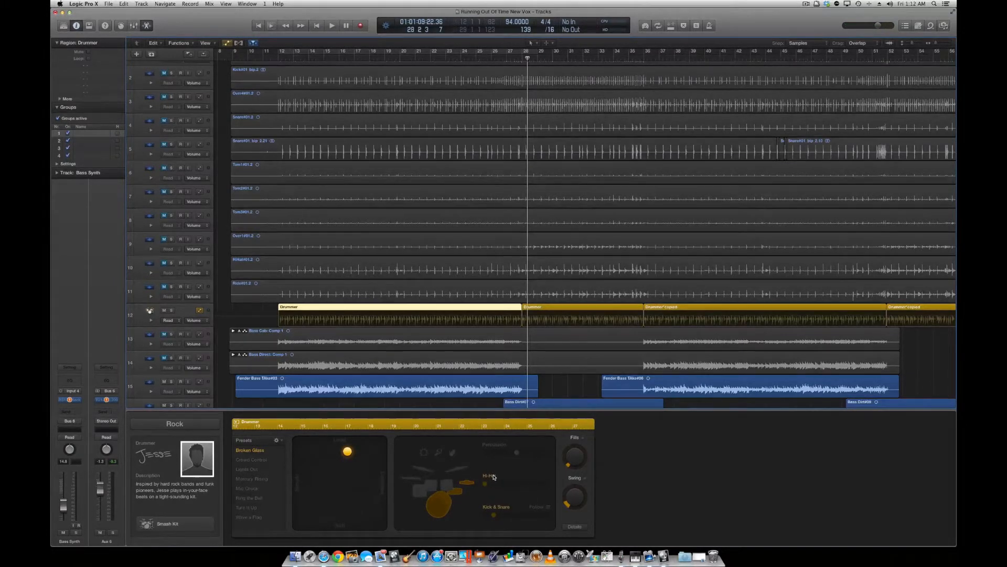
Create a new Drummer region on track 12 directly after the last one, starting at bar 100.
{"action": "scroll", "coordinate": [516, 364], "scroll_direction": "right", "scroll_amount": 15}
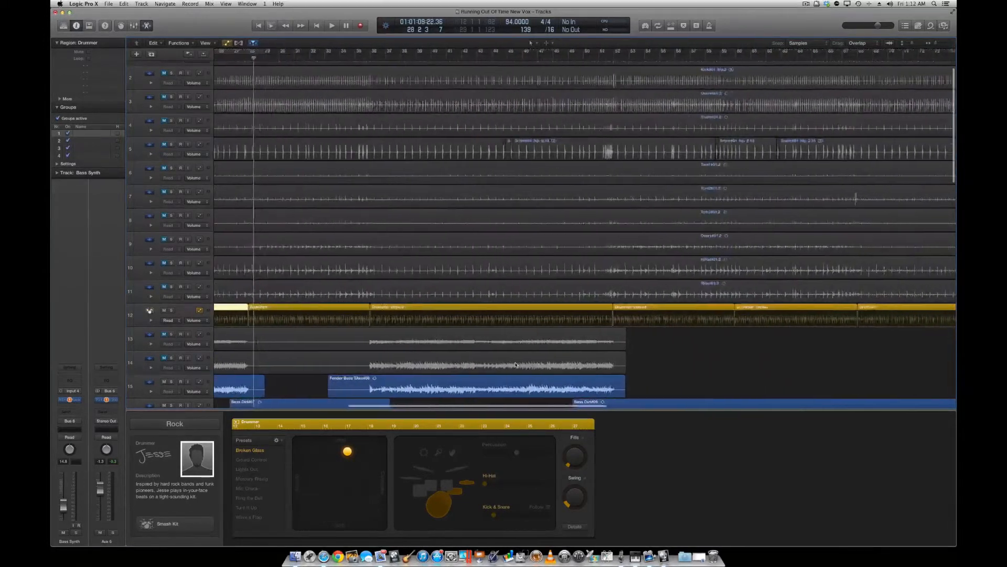
{"action": "scroll", "coordinate": [516, 364], "scroll_direction": "right", "scroll_amount": 5}
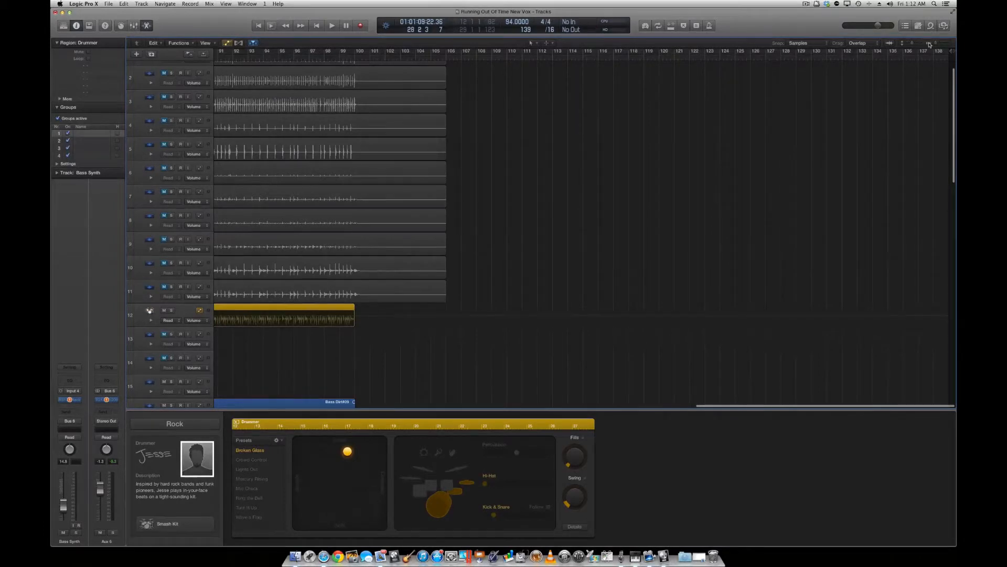
{"action": "left_click_drag", "start_coordinate": [914, 45], "coordinate": [943, 45]}
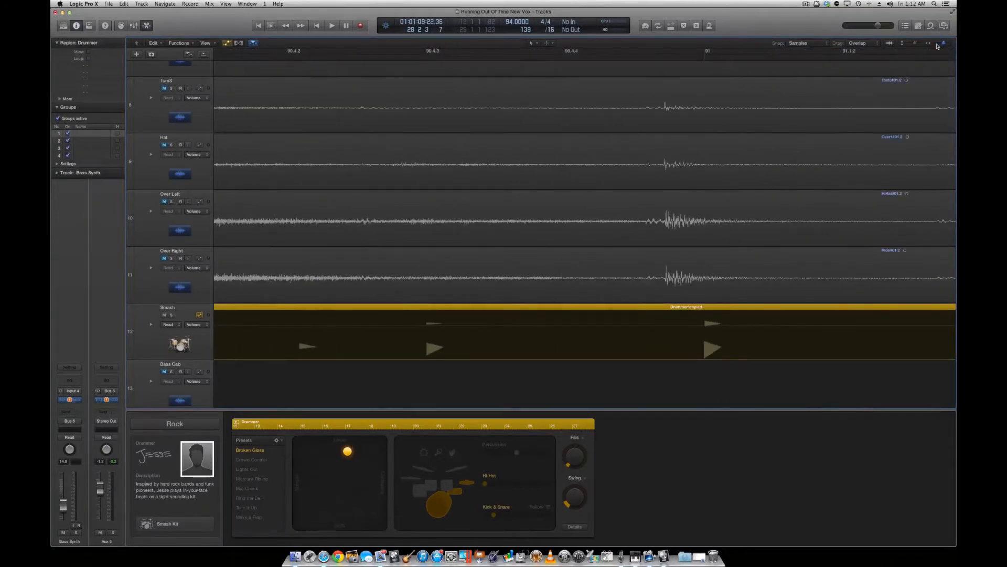
{"action": "left_click", "coordinate": [938, 45]}
{"action": "left_click", "coordinate": [939, 45]}
{"action": "left_click", "coordinate": [938, 46]}
{"action": "left_click", "coordinate": [938, 45]}
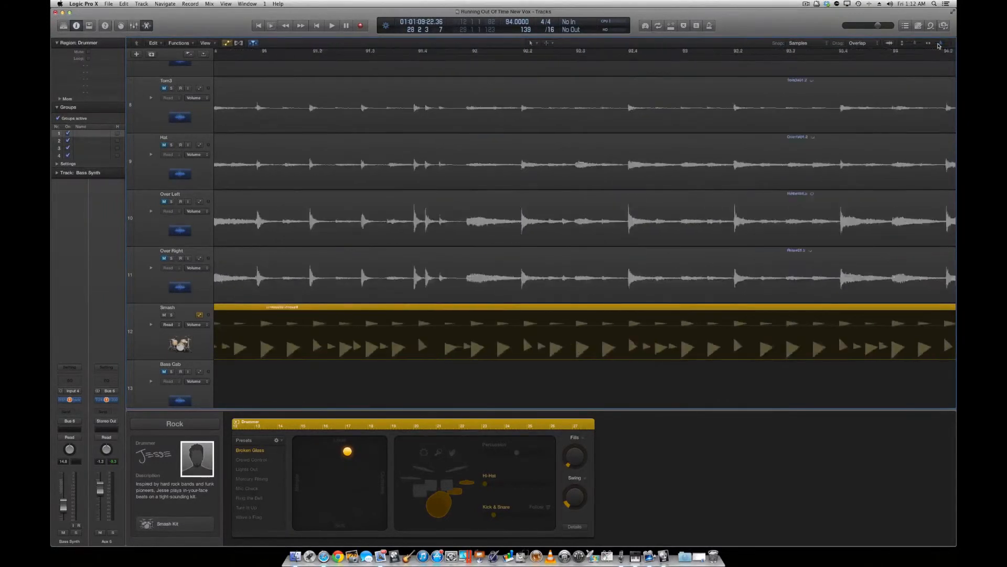
{"action": "left_click", "coordinate": [938, 45]}
{"action": "left_click", "coordinate": [938, 46]}
{"action": "left_click", "coordinate": [938, 45]}
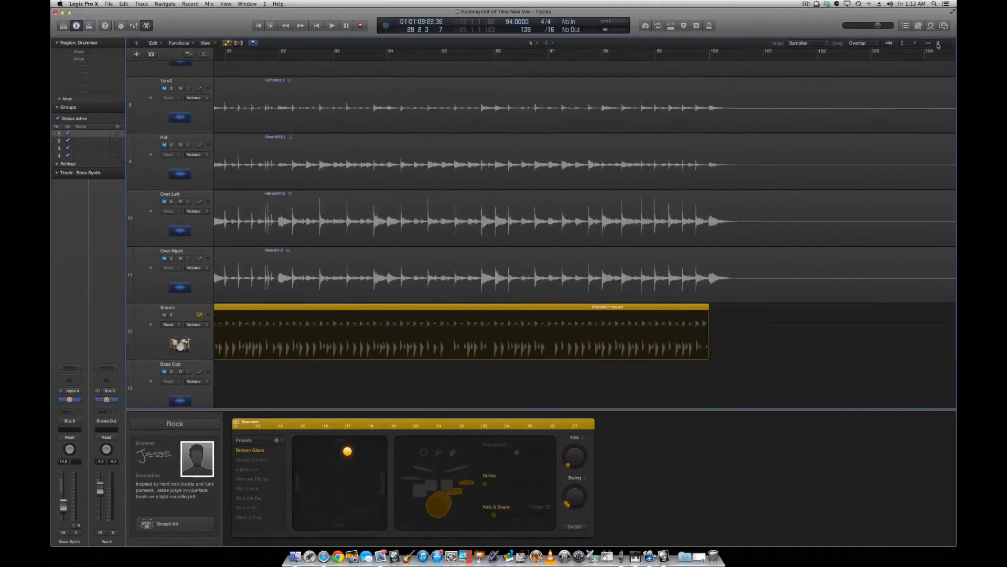
{"action": "right_click", "coordinate": [721, 325]}
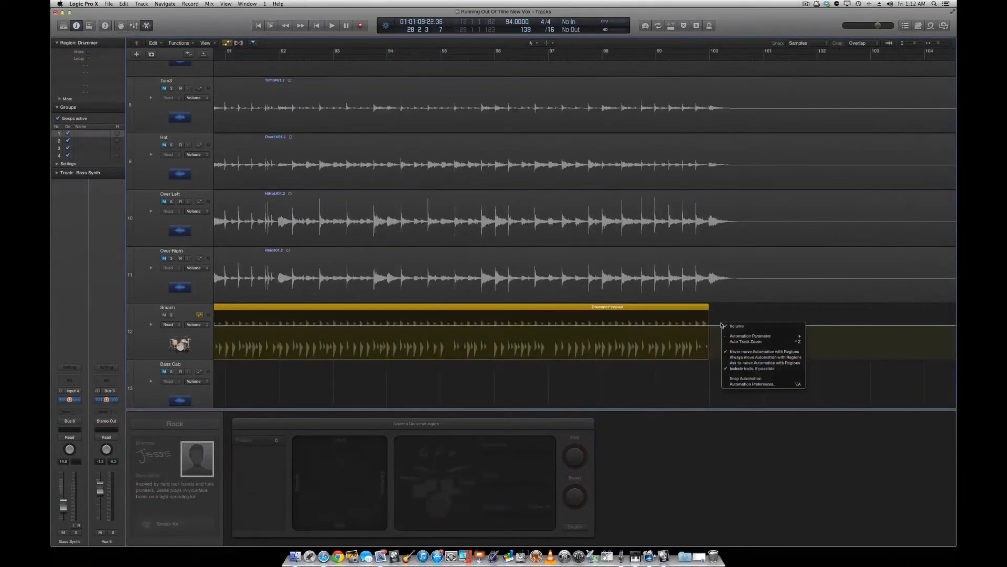
{"action": "right_click", "coordinate": [722, 318]}
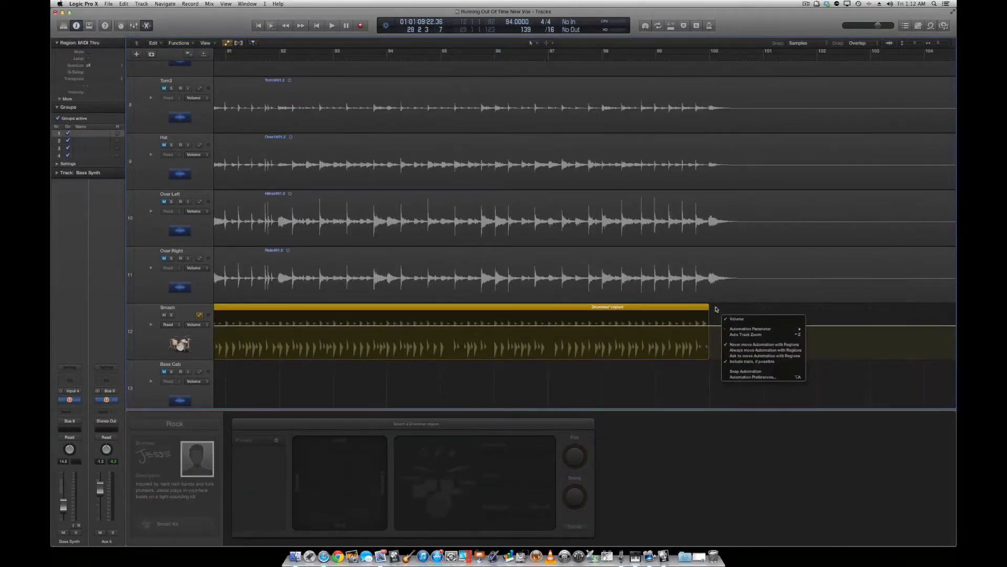
{"action": "right_click", "coordinate": [716, 309]}
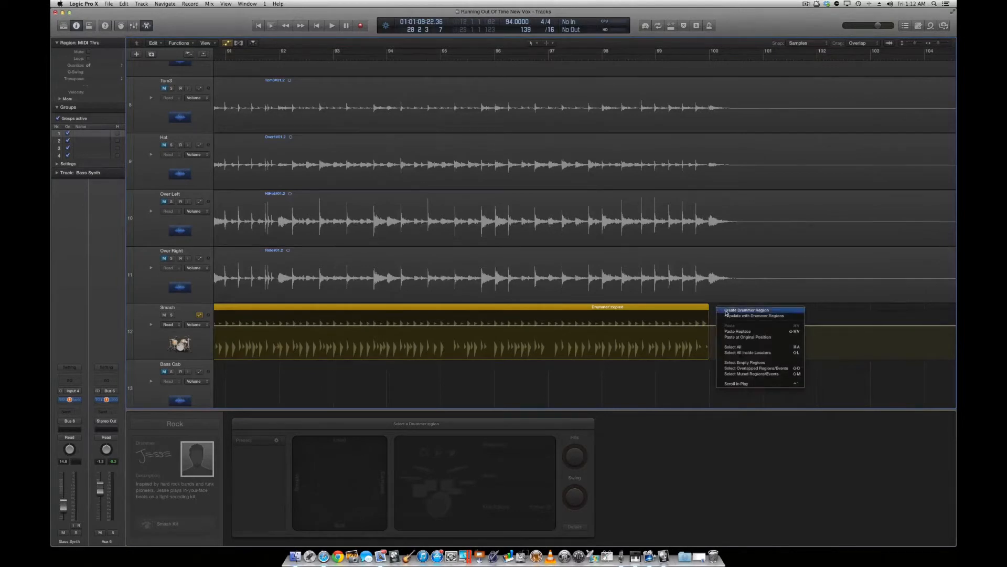
{"action": "left_click", "coordinate": [746, 311]}
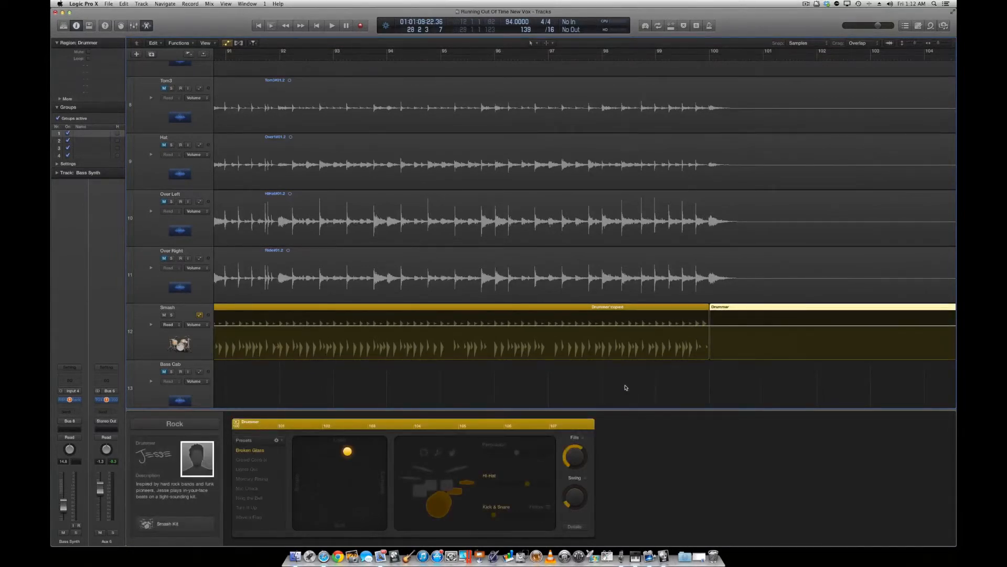
Move the new Drummer region past the end of the drum audio to about bar 106.5 and play it briefly.
{"action": "scroll", "coordinate": [626, 387], "scroll_direction": "right", "scroll_amount": 10}
{"action": "left_click_drag", "start_coordinate": [498, 310], "coordinate": [847, 305]}
{"action": "scroll", "coordinate": [656, 313], "scroll_direction": "right", "scroll_amount": 6}
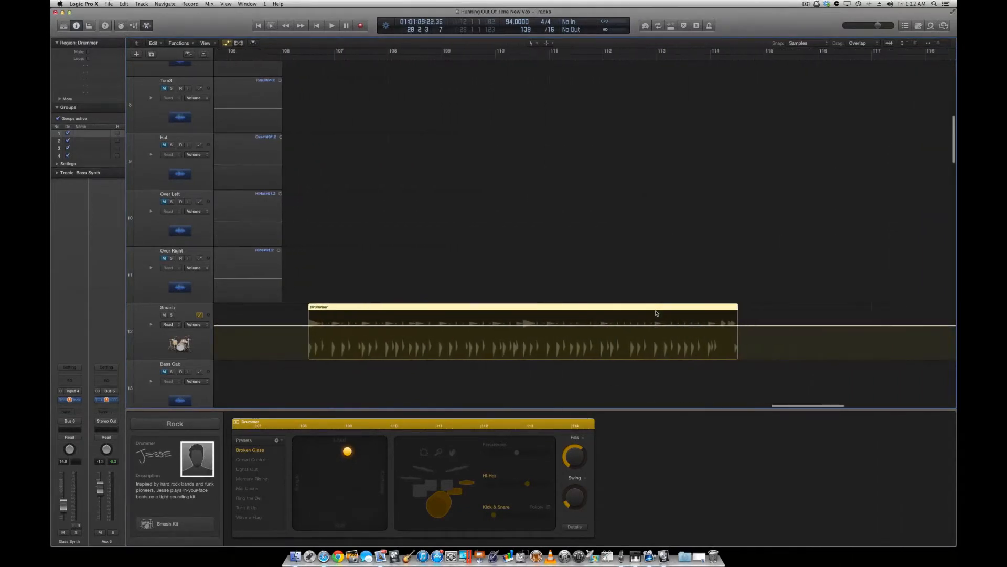
{"action": "left_click", "coordinate": [301, 58]}
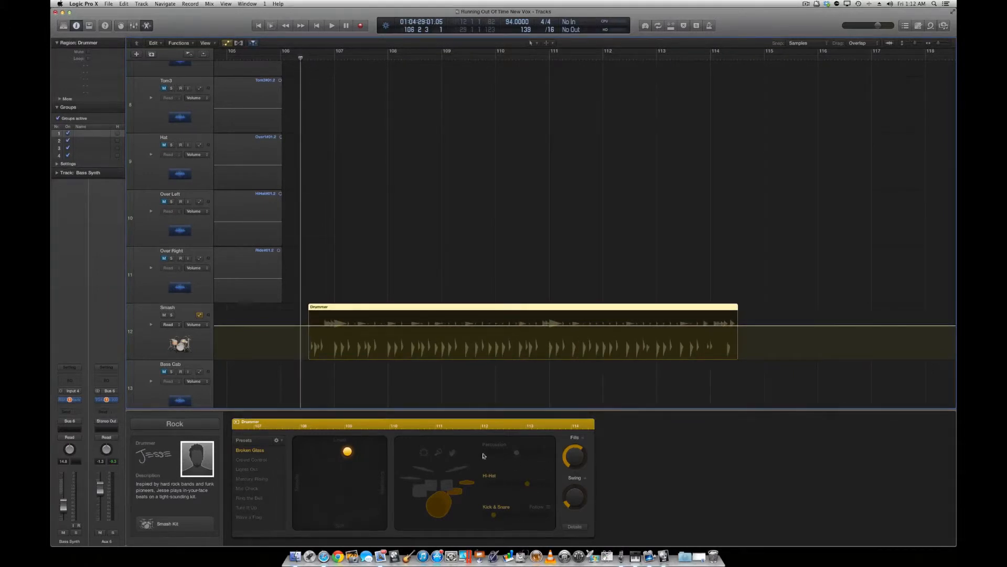
{"action": "key", "text": "space"}
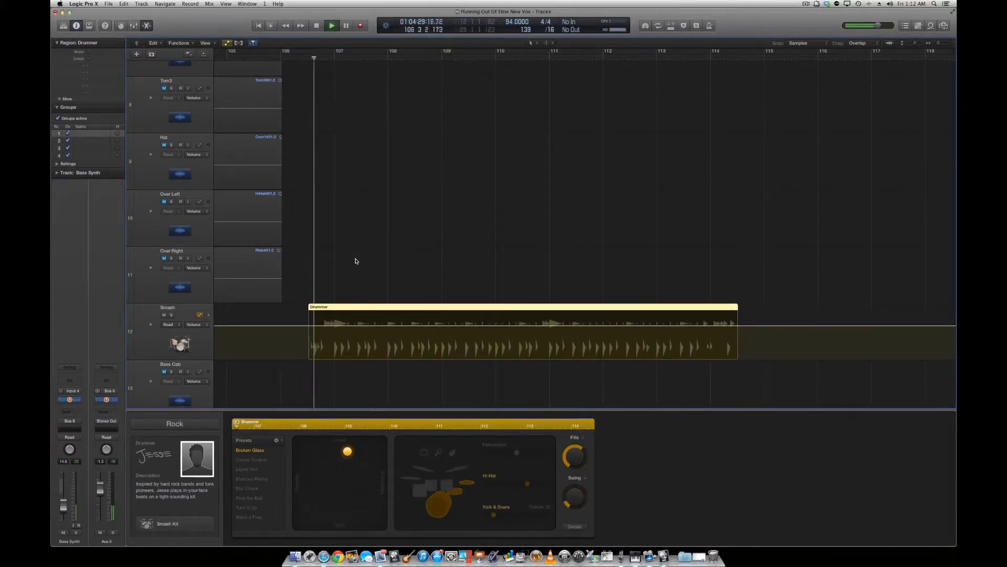
{"action": "key", "text": "space"}
Move the Drummer region later in the timeline so that it starts at bar 124.
{"action": "left_click_drag", "start_coordinate": [486, 309], "coordinate": [852, 309]}
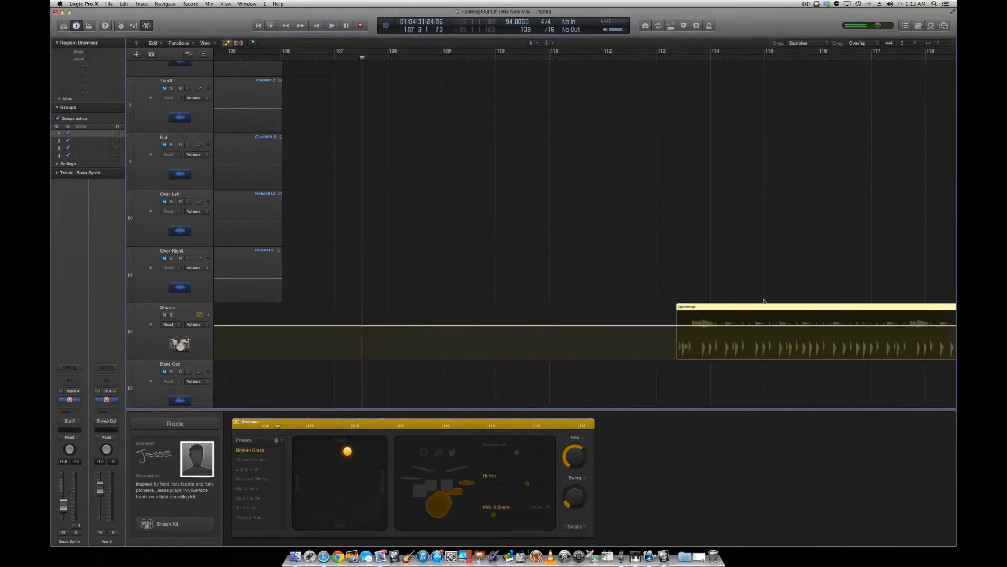
{"action": "scroll", "coordinate": [740, 244], "scroll_direction": "right", "scroll_amount": 5}
{"action": "scroll", "coordinate": [741, 245], "scroll_direction": "right", "scroll_amount": 1}
{"action": "left_click_drag", "start_coordinate": [560, 308], "coordinate": [797, 310]}
{"action": "scroll", "coordinate": [780, 252], "scroll_direction": "right", "scroll_amount": 9}
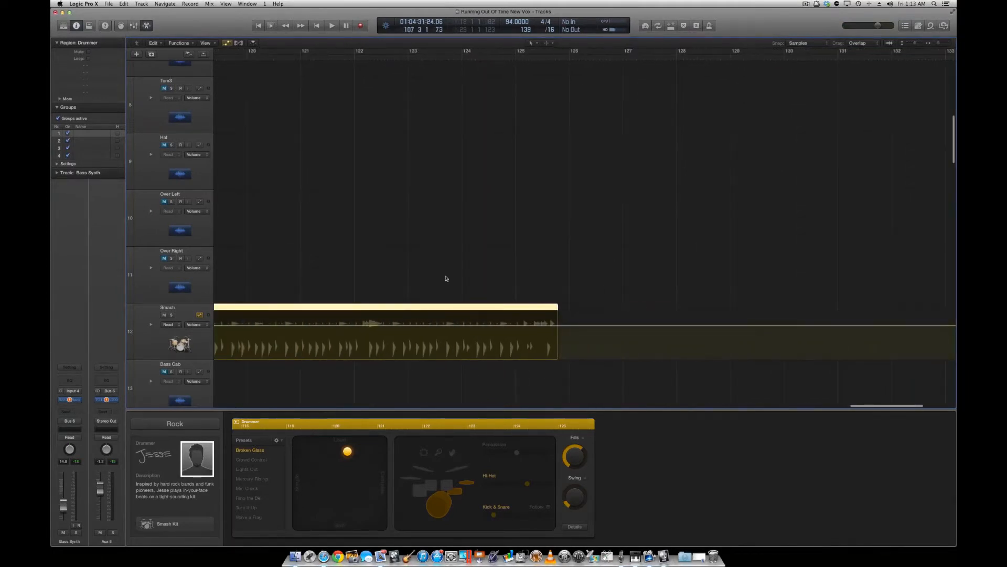
{"action": "left_click_drag", "start_coordinate": [360, 309], "coordinate": [691, 332]}
Play part of the Drummer region at its new position and stop playback.
{"action": "left_click", "coordinate": [506, 61]}
{"action": "key", "text": "space"}
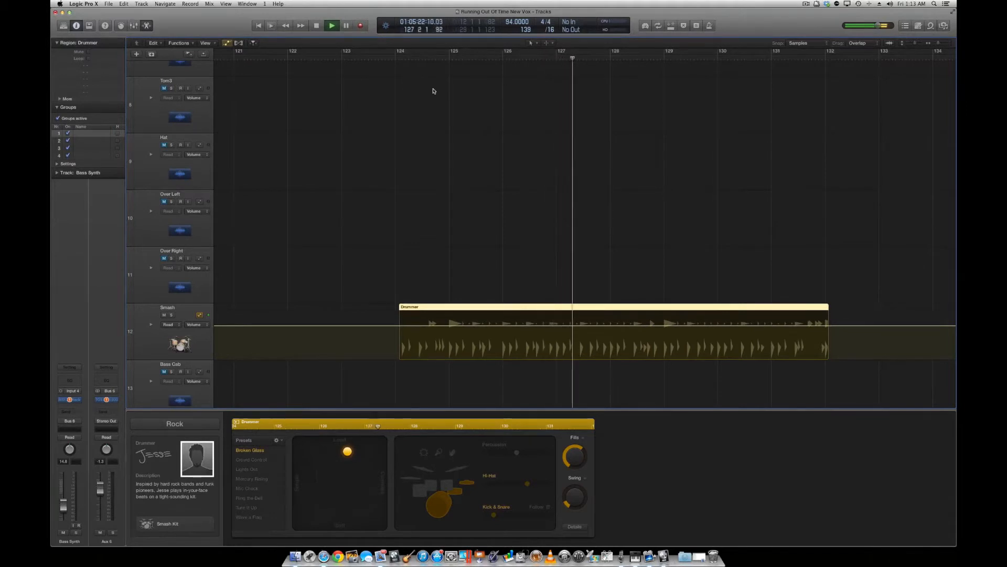
{"action": "key", "text": "space"}
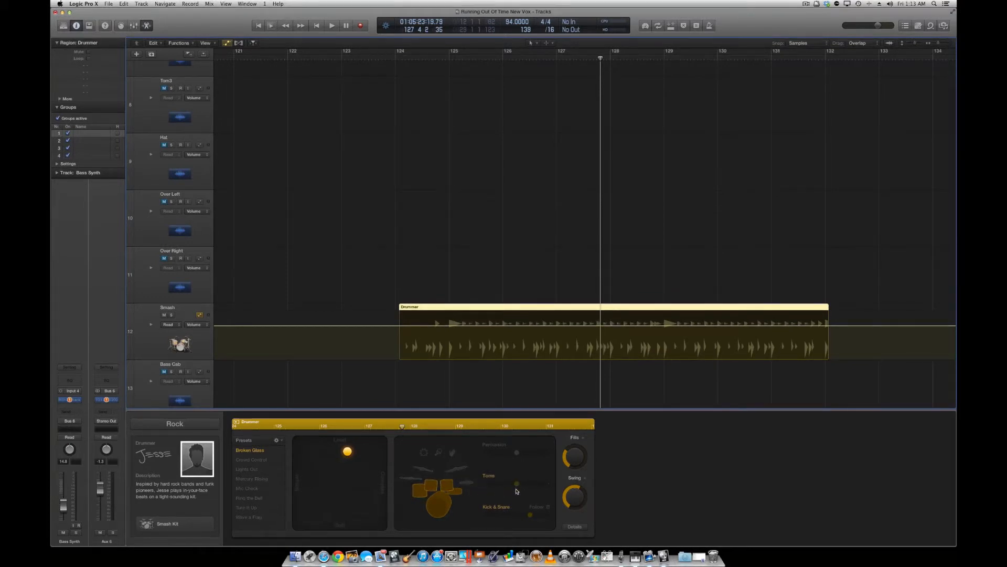
Play the Drummer region from bar 124, reselect it and lower its Swing amount before stopping playback.
{"action": "left_click", "coordinate": [381, 58]}
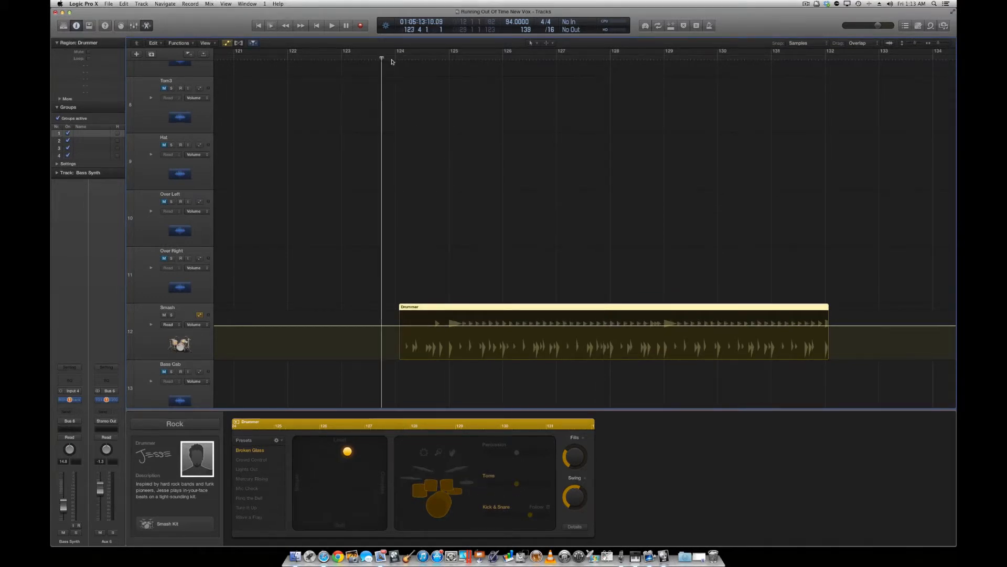
{"action": "left_click", "coordinate": [402, 61]}
{"action": "key", "text": "space"}
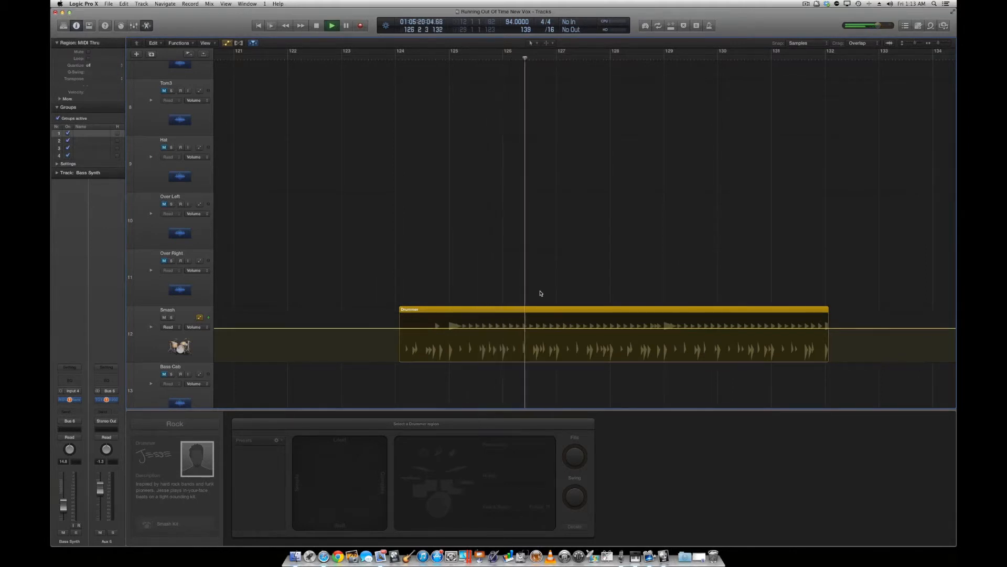
{"action": "left_click", "coordinate": [533, 310]}
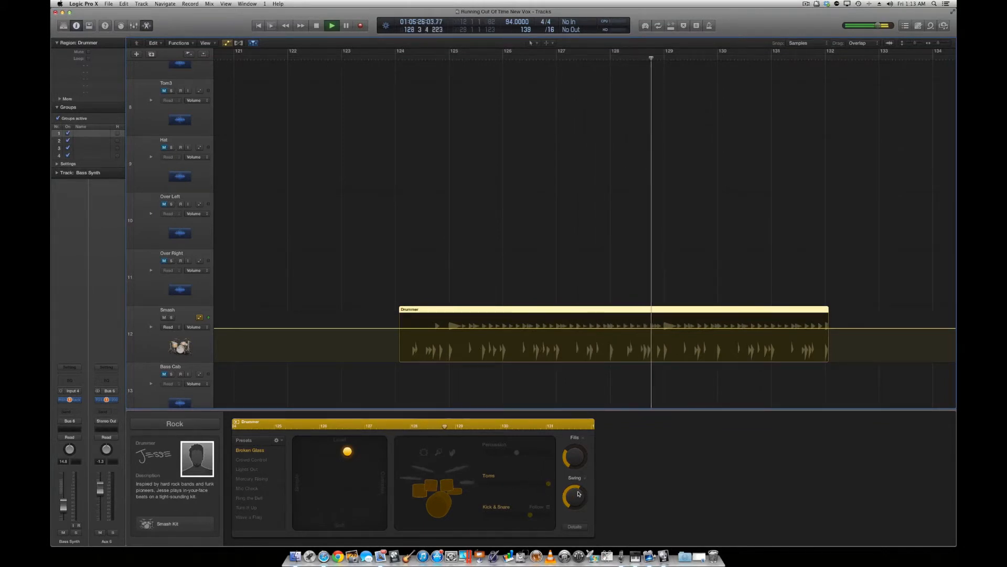
{"action": "left_click_drag", "start_coordinate": [578, 489], "coordinate": [576, 499]}
{"action": "key", "text": "space"}
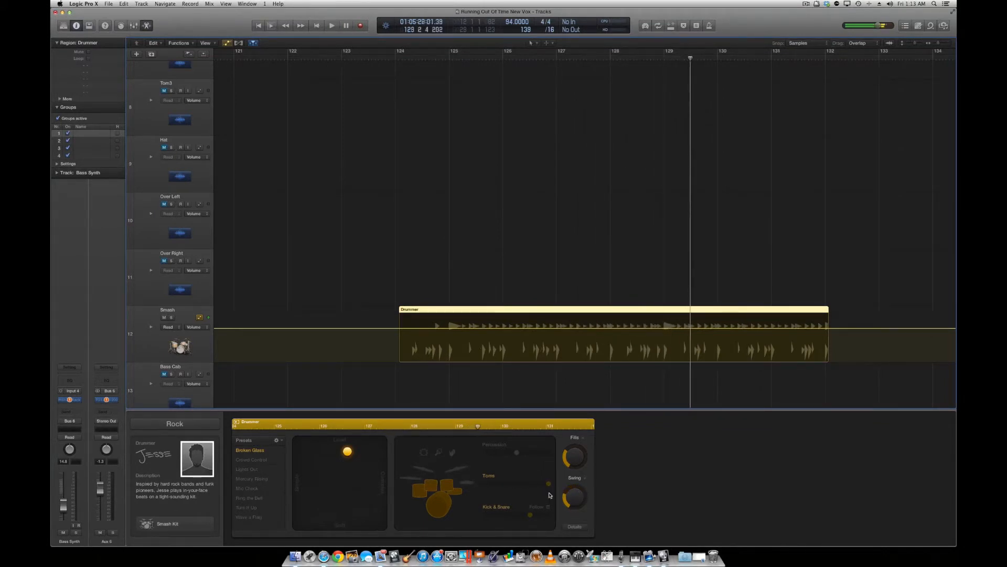
Apply the Lights Out preset to the Drummer region and audition it from bar 124.
{"action": "left_click", "coordinate": [402, 58]}
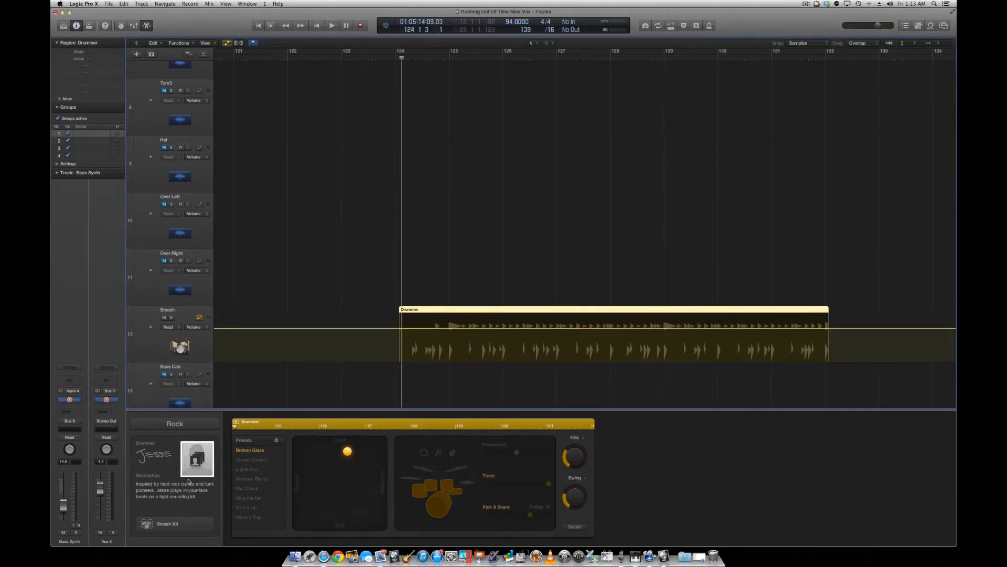
{"action": "left_click", "coordinate": [251, 470]}
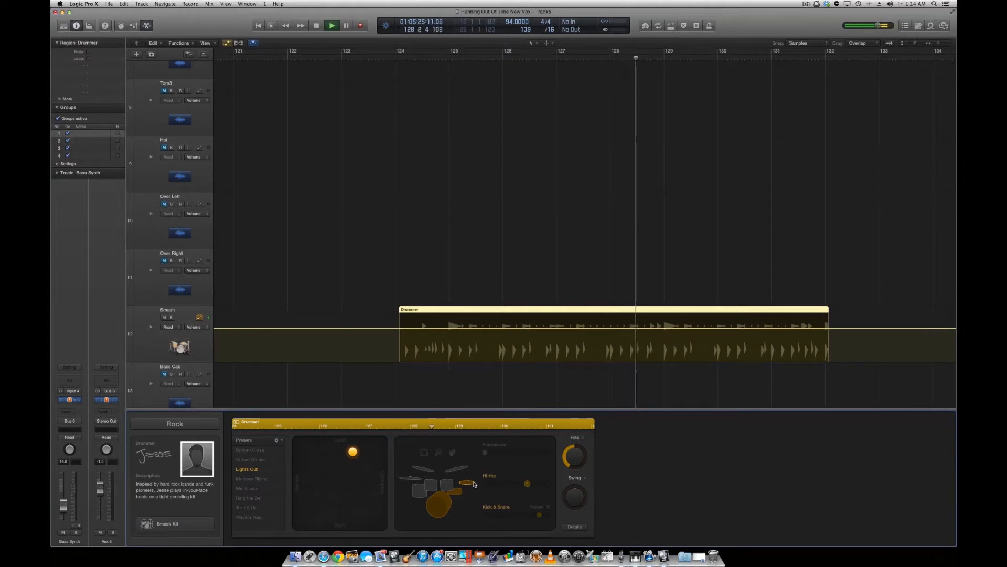
{"action": "key", "text": "space"}
Play the region from bar 124 while moving the XY pad puck to the loud-complex, loud-simple and finally soft-complex corners, and restart playback at bar 124.
{"action": "left_click", "coordinate": [399, 60]}
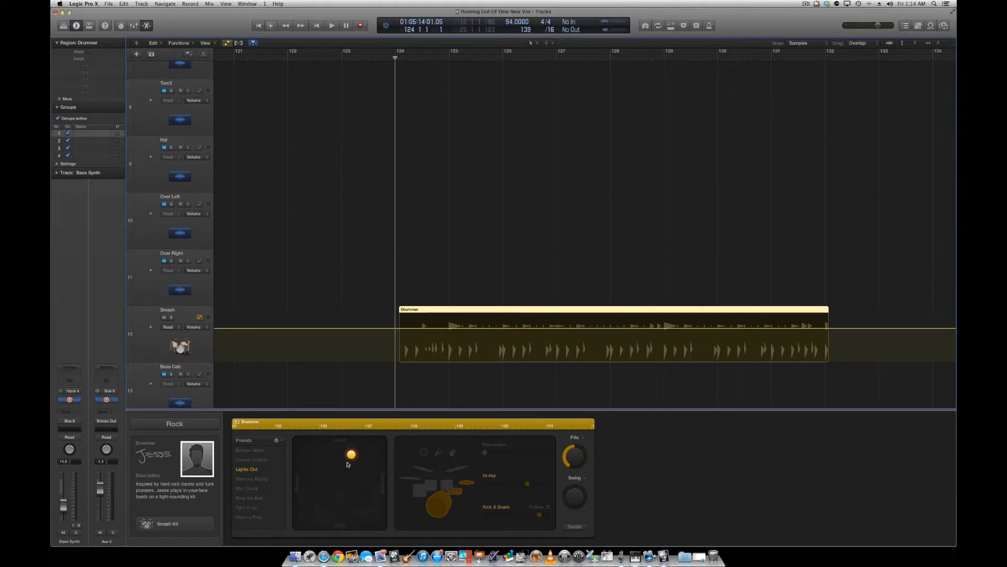
{"action": "key", "text": "space"}
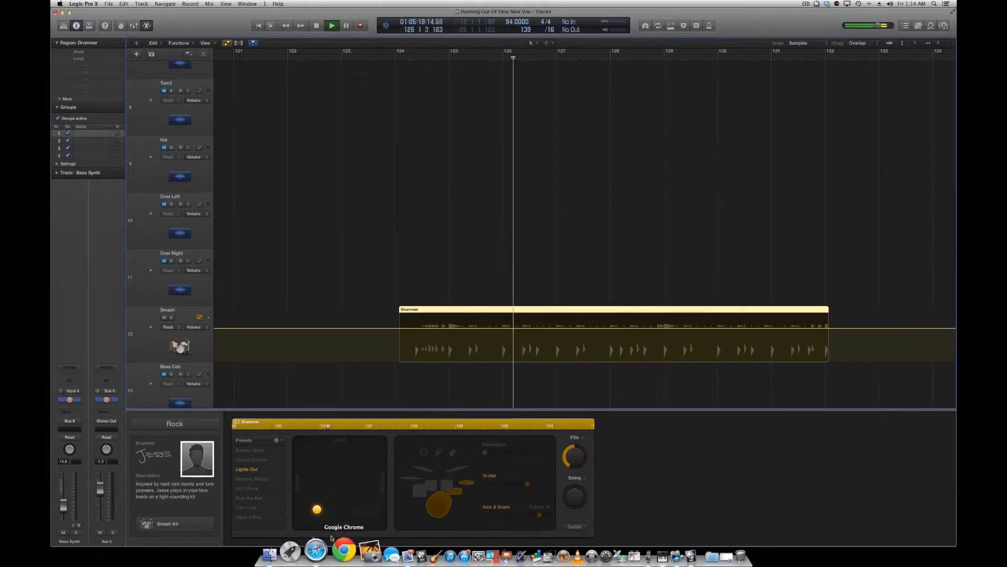
{"action": "left_click_drag", "start_coordinate": [317, 509], "coordinate": [405, 429]}
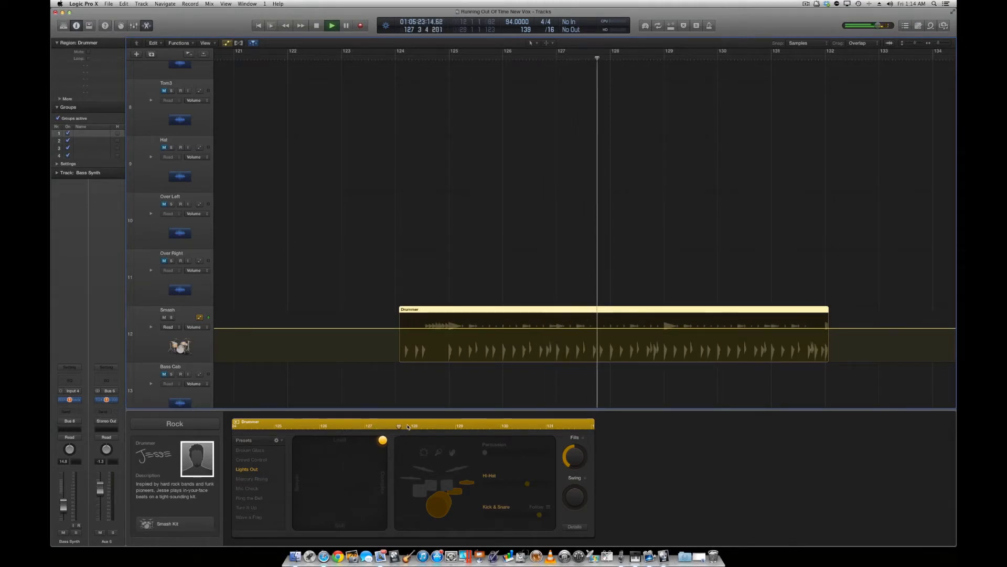
{"action": "left_click_drag", "start_coordinate": [384, 444], "coordinate": [297, 440]}
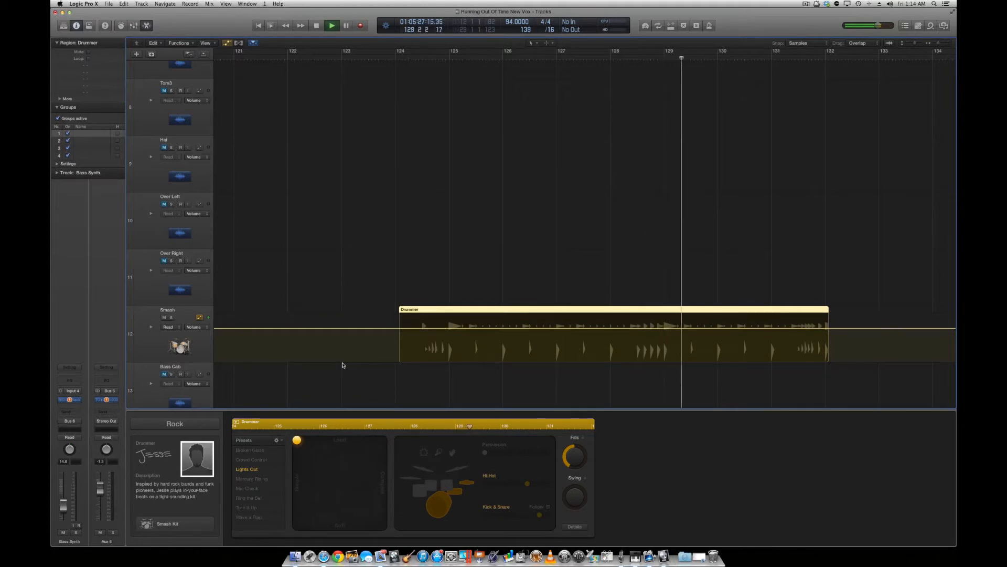
{"action": "left_click_drag", "start_coordinate": [300, 443], "coordinate": [383, 525]}
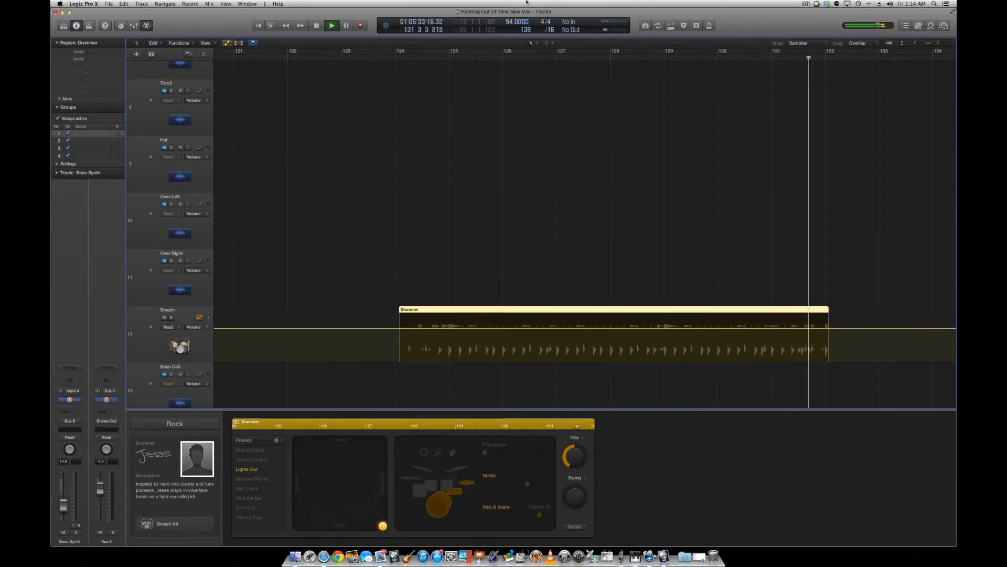
{"action": "left_click", "coordinate": [407, 60]}
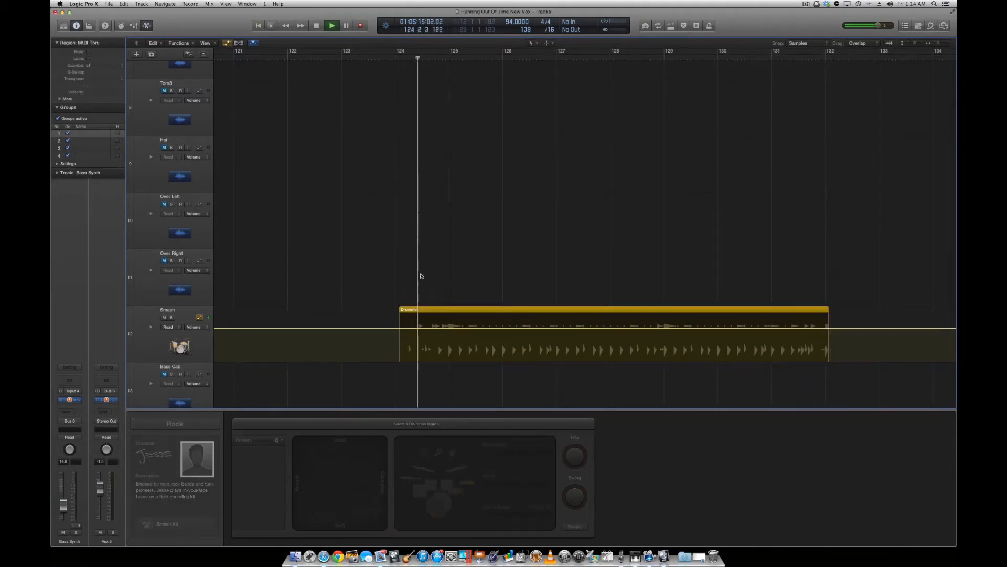
During playback, move the Drummer region's XY pad puck to the centre and then the loud-complex corner, and set Kick & Snare to its lowest variation.
{"action": "left_click", "coordinate": [460, 310]}
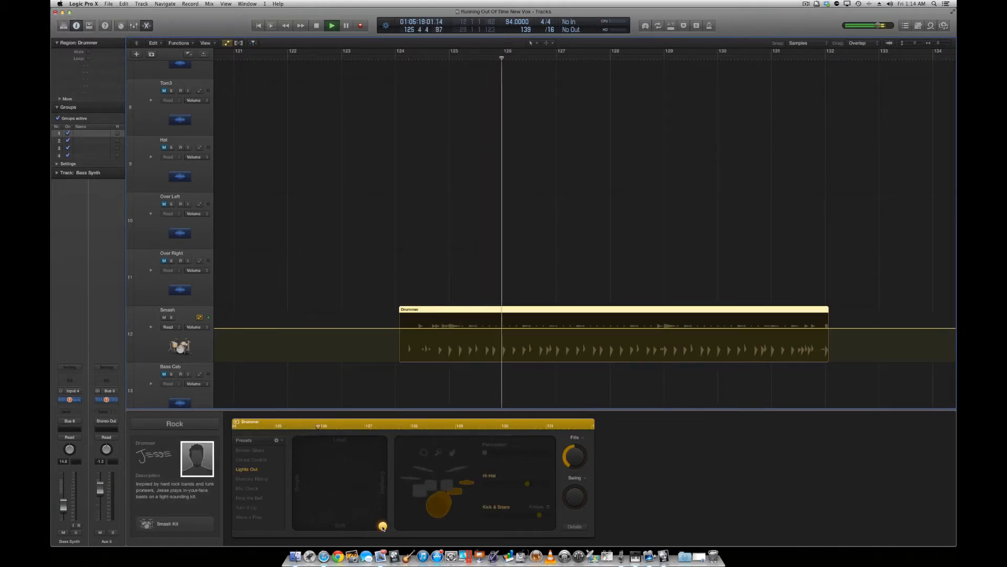
{"action": "left_click_drag", "start_coordinate": [382, 526], "coordinate": [341, 482]}
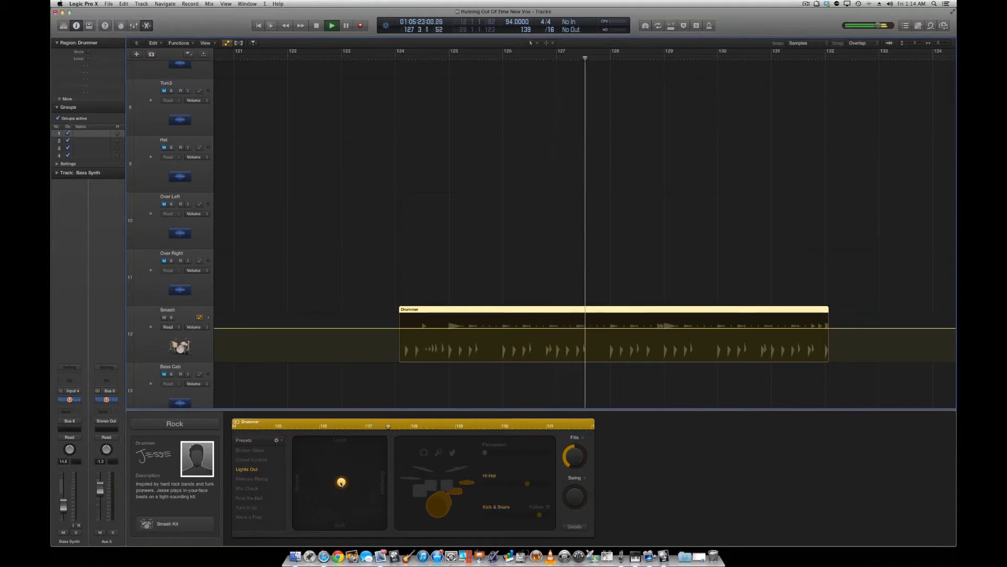
{"action": "left_click_drag", "start_coordinate": [341, 483], "coordinate": [390, 441]}
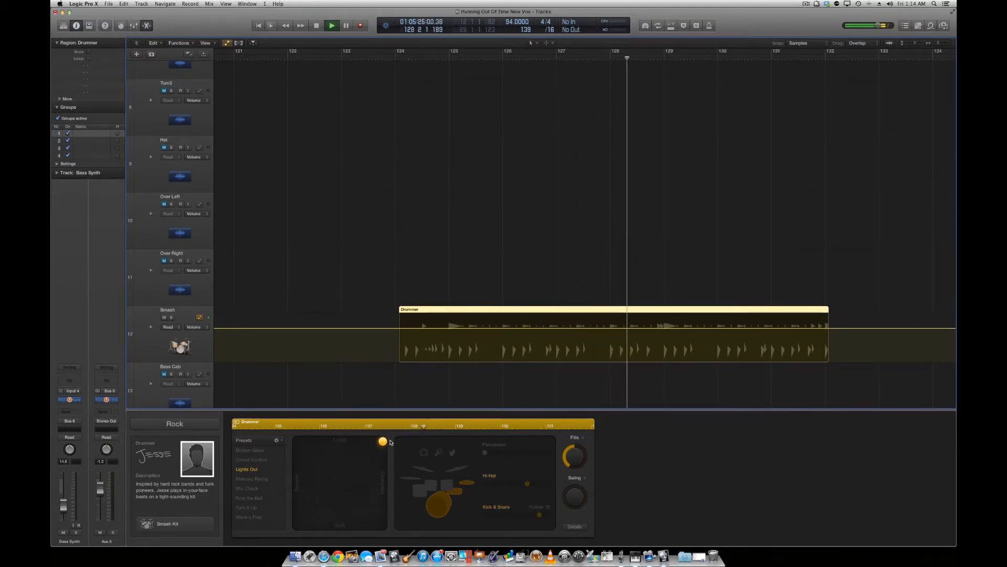
{"action": "left_click", "coordinate": [485, 516]}
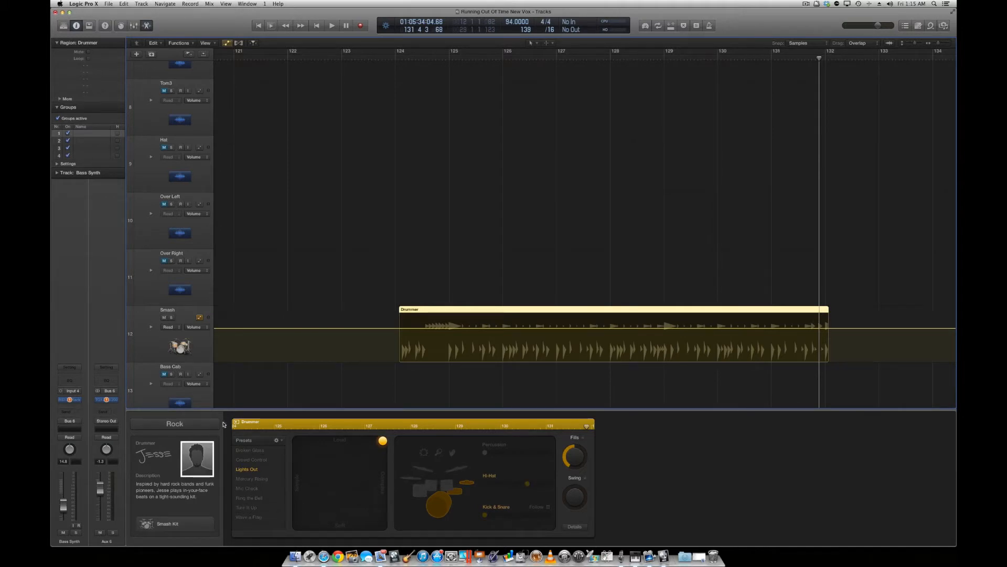
Review the available drummer genres, keep Rock, and display the drummers it offers.
{"action": "left_click", "coordinate": [190, 429]}
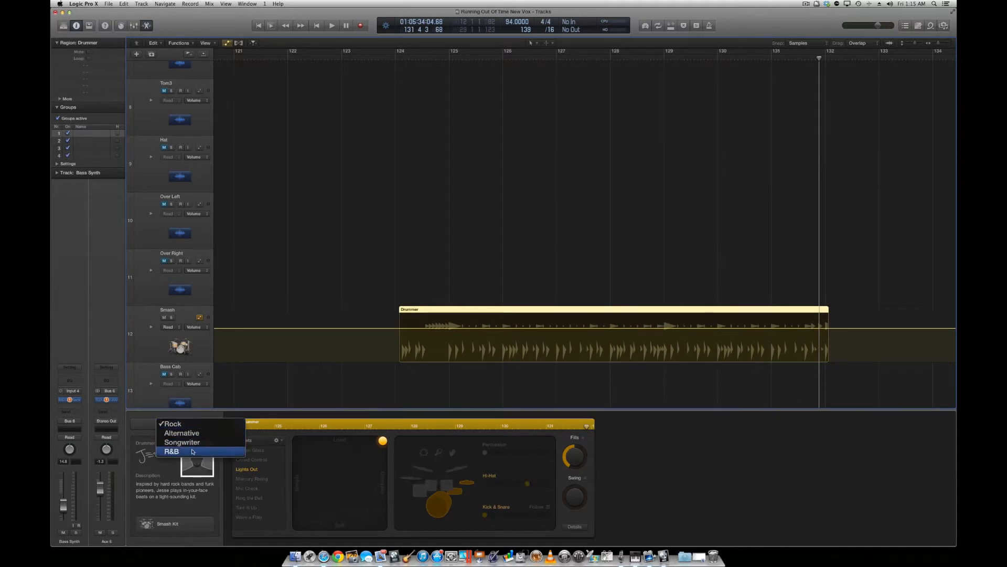
{"action": "left_click", "coordinate": [176, 424]}
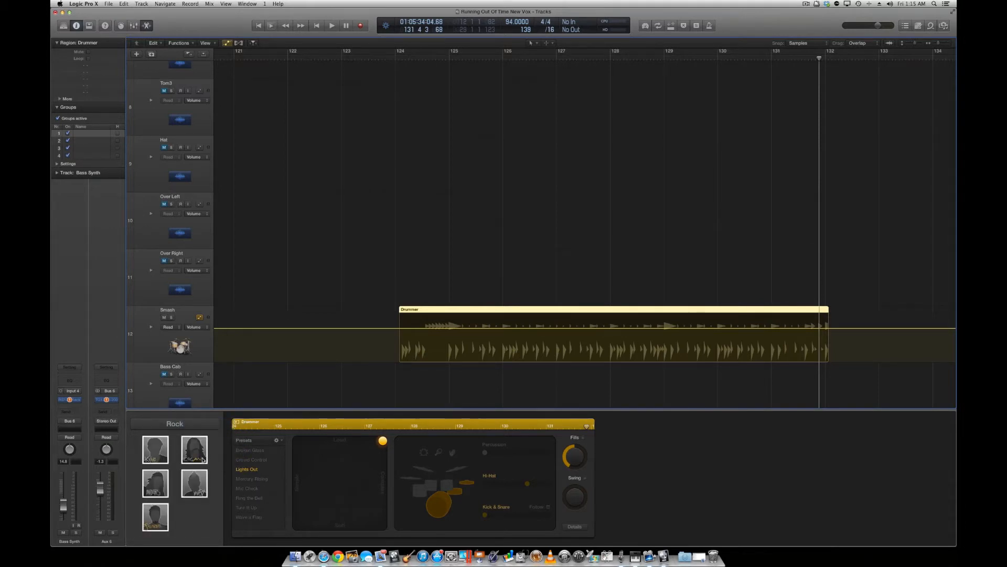
{"action": "mouse_move", "coordinate": [202, 460]}
Shift the Drummer region so it starts about half a bar after bar 124 and audition how its fills adapt.
{"action": "left_click_drag", "start_coordinate": [525, 313], "coordinate": [521, 314]}
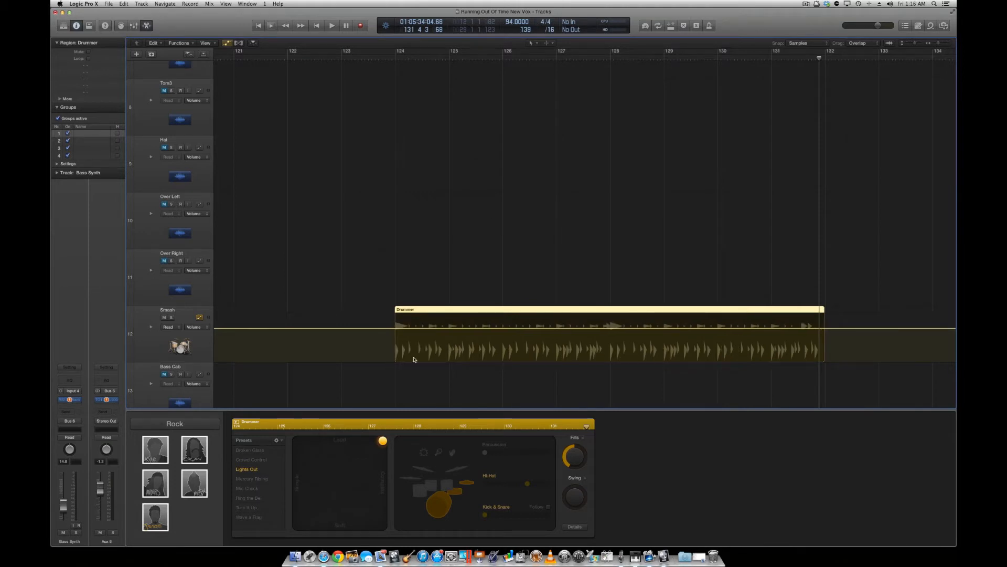
{"action": "left_click_drag", "start_coordinate": [525, 310], "coordinate": [550, 310]}
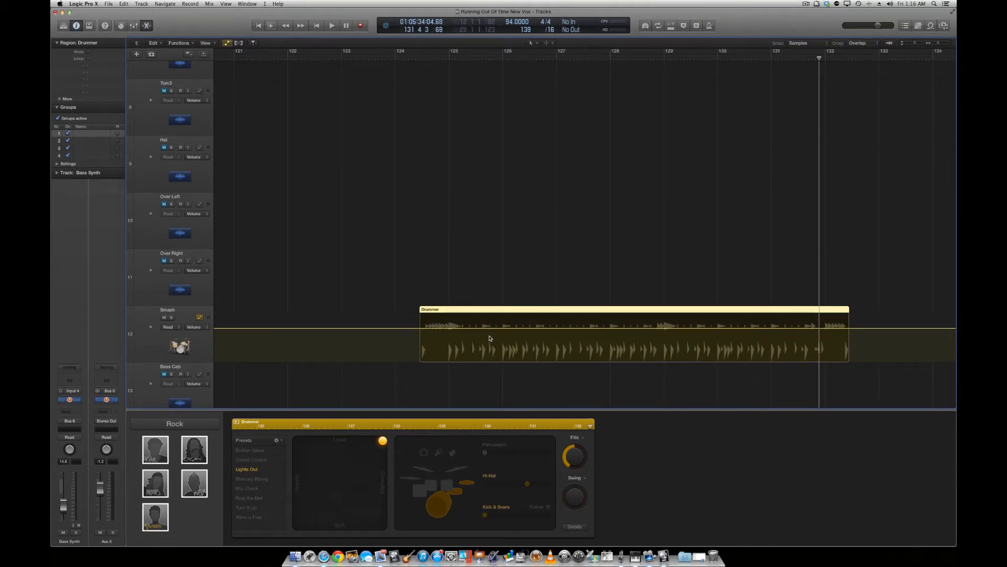
{"action": "left_click", "coordinate": [409, 58]}
{"action": "key", "text": "space"}
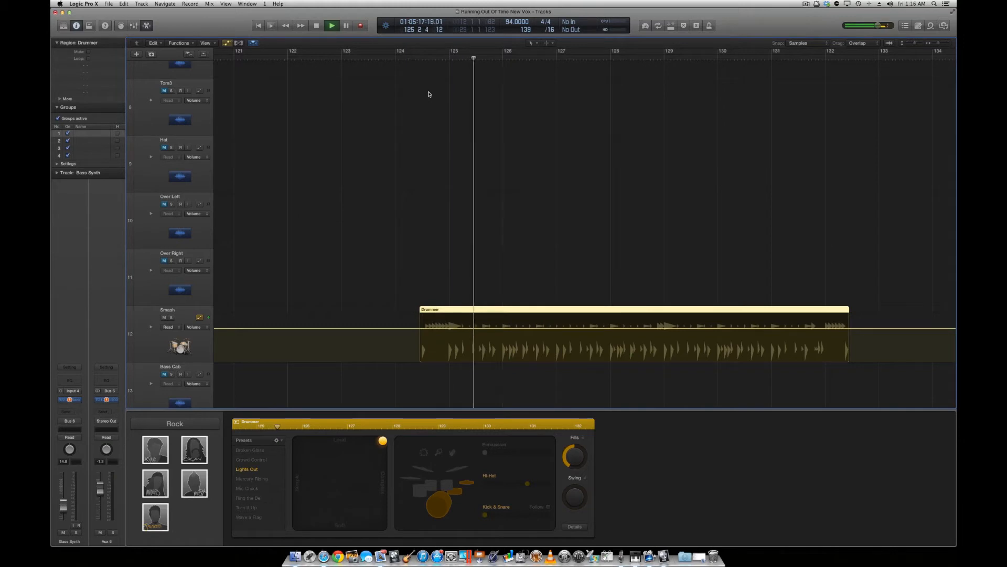
{"action": "key", "text": "space"}
Move the Drummer region back to start at bar 124 and play it from there.
{"action": "left_click_drag", "start_coordinate": [477, 310], "coordinate": [454, 310]}
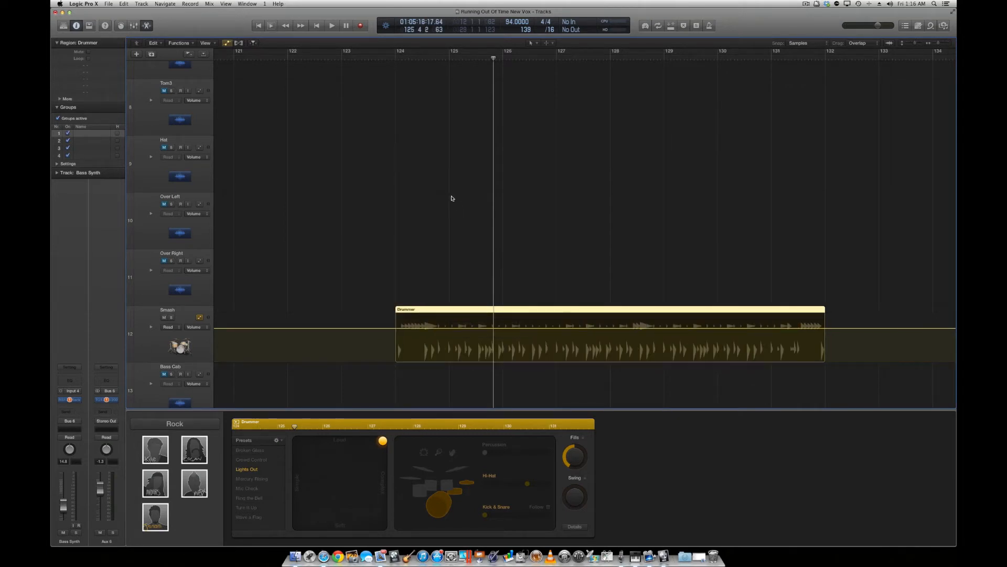
{"action": "left_click", "coordinate": [396, 59]}
{"action": "key", "text": "space"}
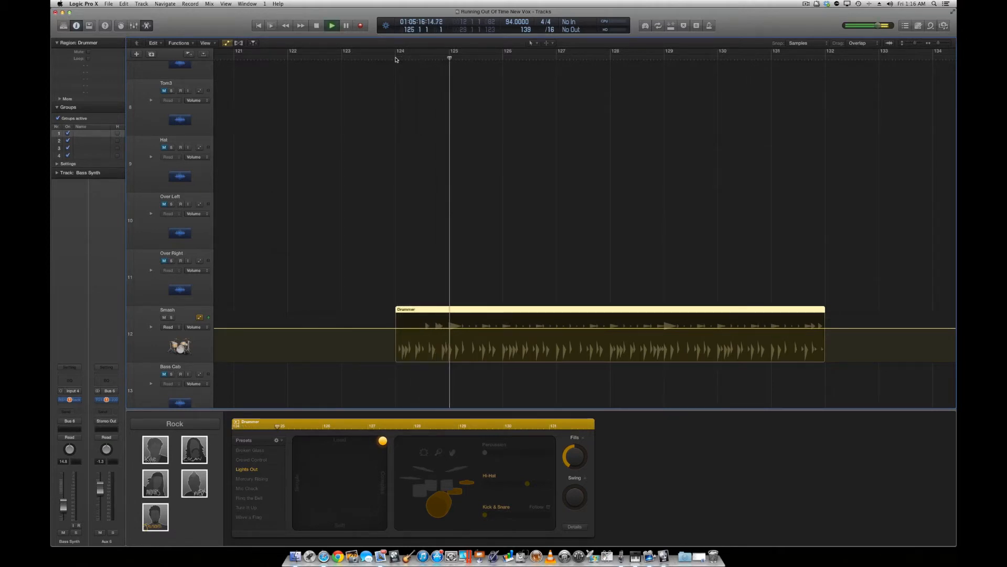
{"action": "key", "text": "space"}
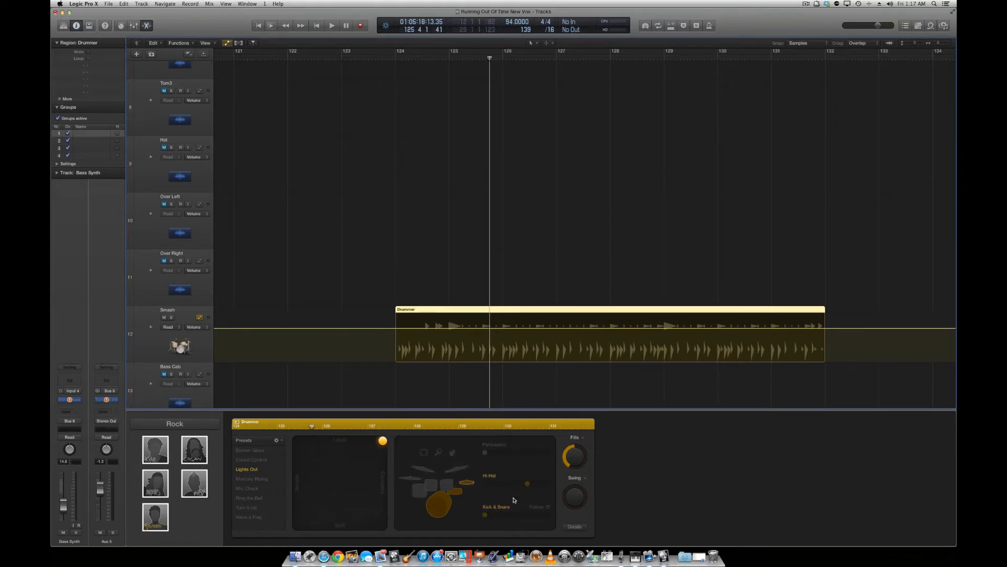
Turn on Follow for Kick & Snare and examine the tracks the drummer can follow, without choosing one.
{"action": "left_click", "coordinate": [549, 507]}
{"action": "left_click", "coordinate": [549, 516]}
{"action": "mouse_move", "coordinate": [514, 541]}
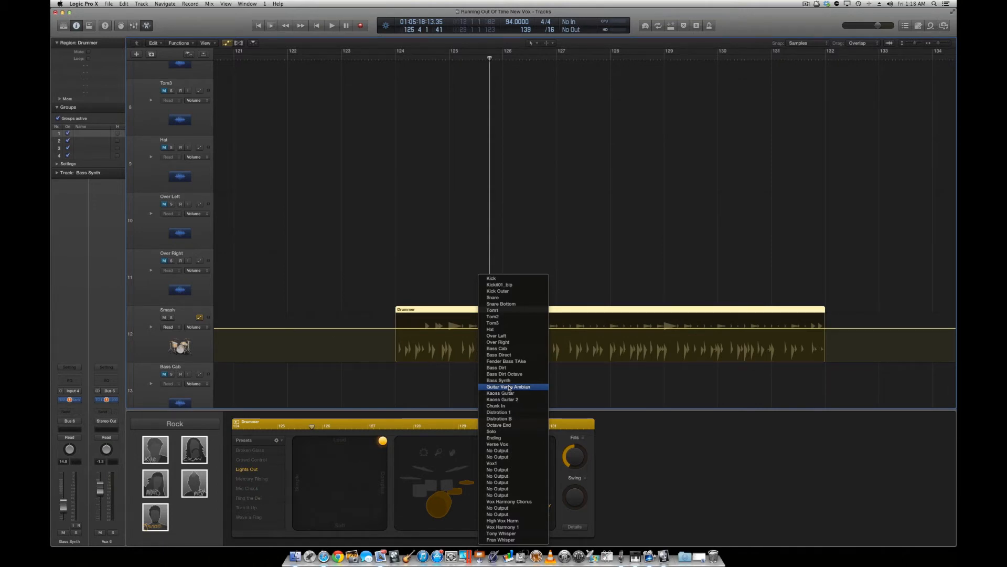
{"action": "left_click", "coordinate": [460, 507]}
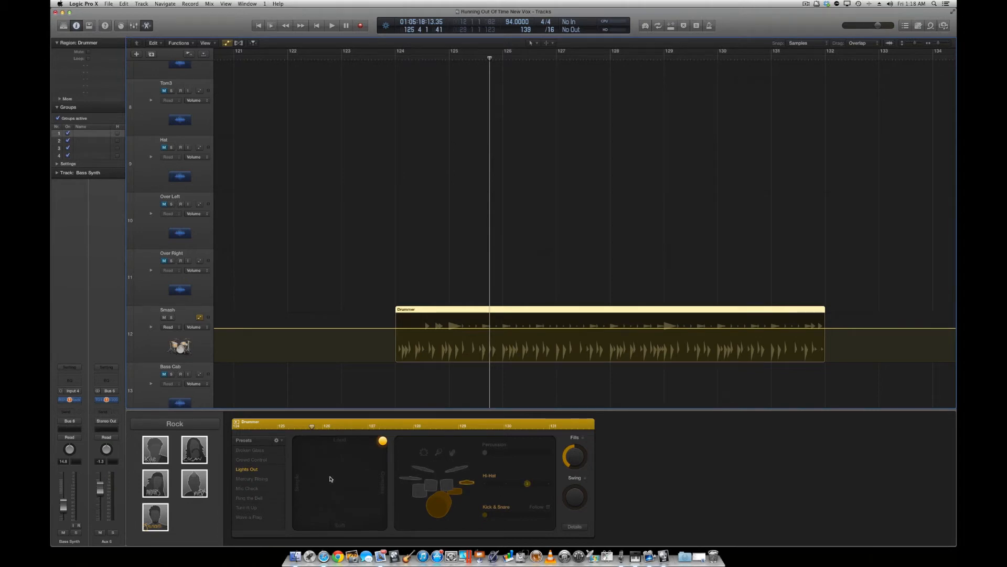
Delete the Drummer region at bar 124 while keeping the Smash track itself.
{"action": "key", "text": "super+BackSpace"}
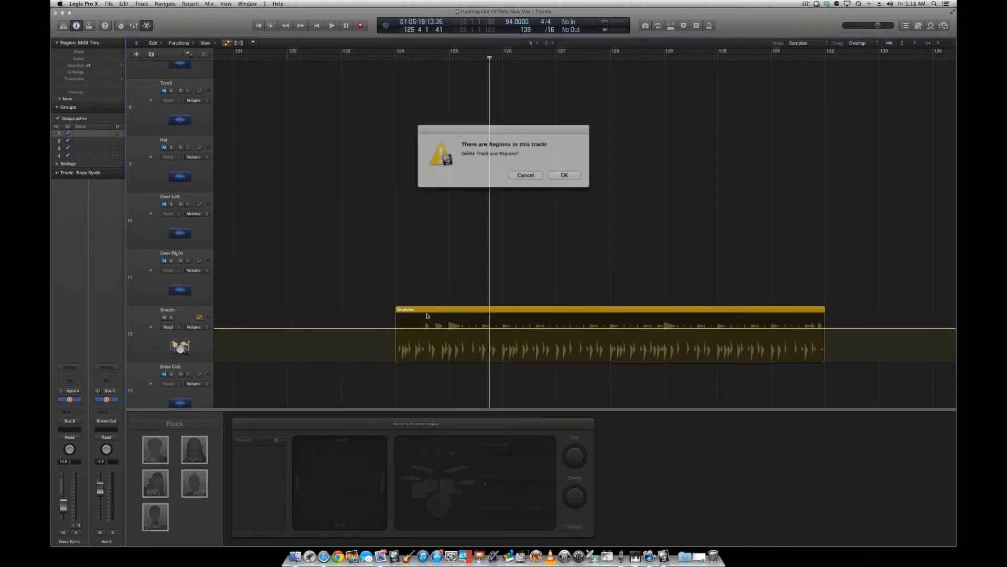
{"action": "left_click", "coordinate": [523, 172]}
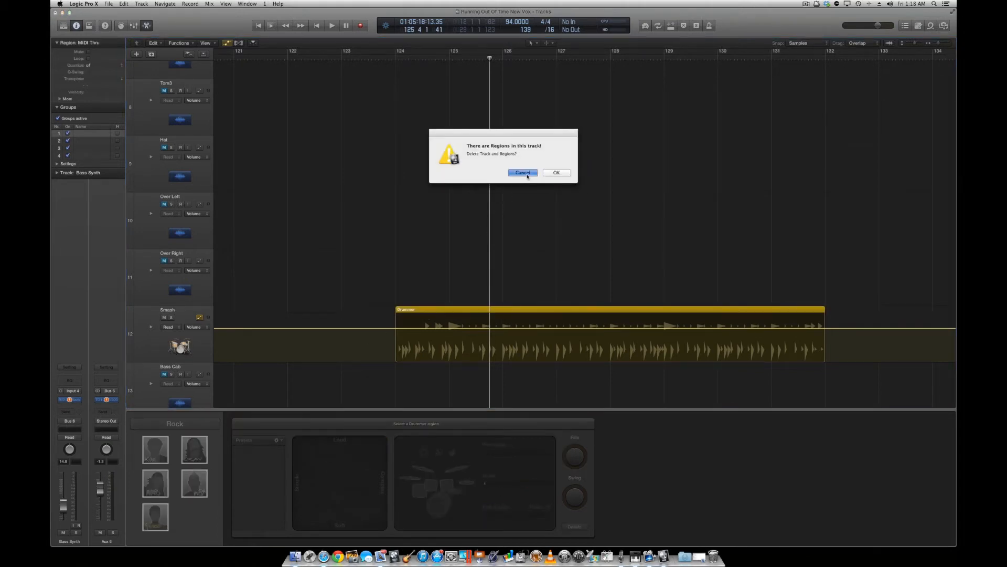
{"action": "left_click", "coordinate": [432, 314]}
{"action": "key", "text": "BackSpace"}
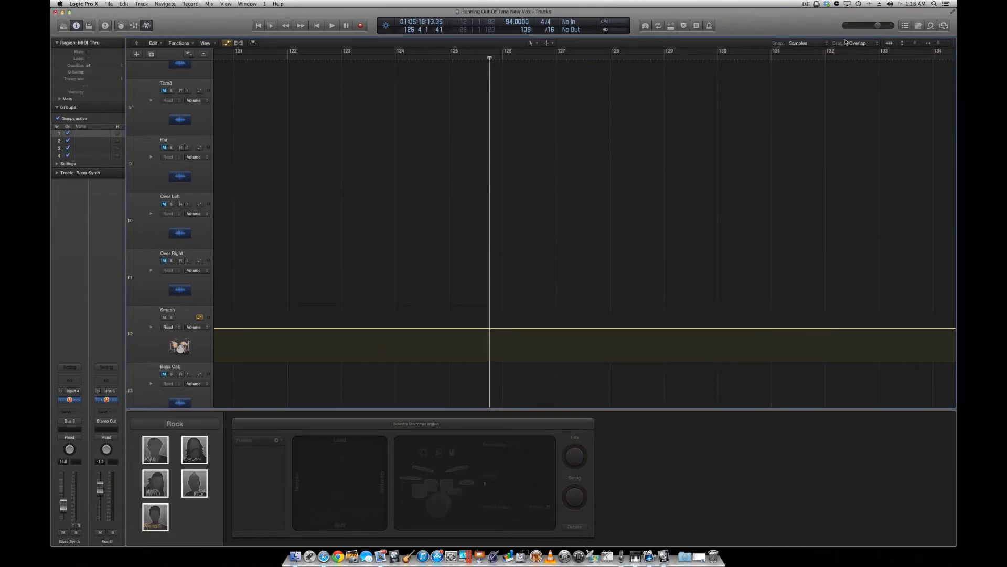
Zoom out the arrangement and look over the recorded drum and Smash tracks around the beginning of the song.
{"action": "left_click", "coordinate": [939, 45]}
{"action": "left_click_drag", "start_coordinate": [940, 45], "coordinate": [913, 43]}
{"action": "scroll", "coordinate": [588, 196], "scroll_direction": "left", "scroll_amount": 20}
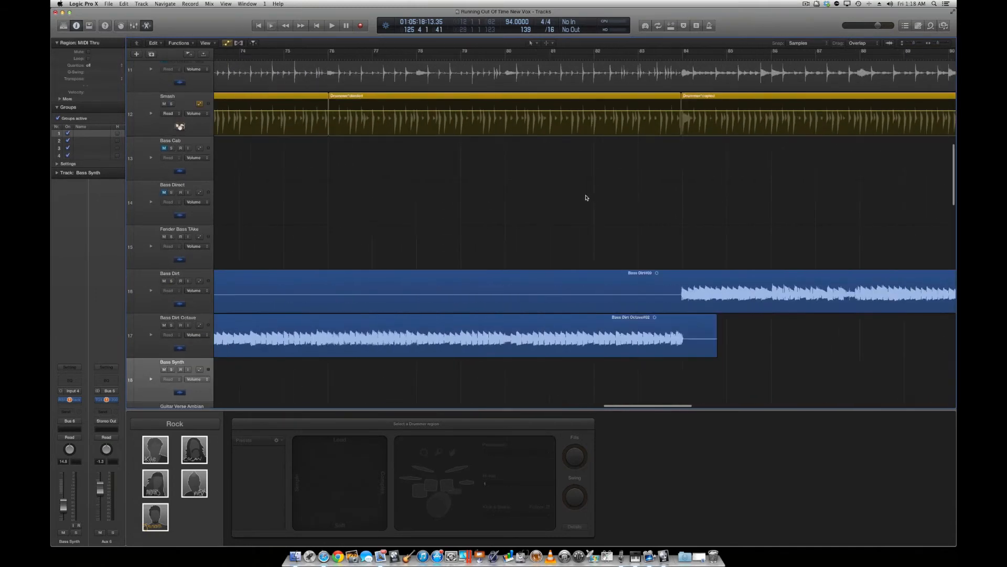
{"action": "scroll", "coordinate": [337, 218], "scroll_direction": "left", "scroll_amount": 15}
{"action": "scroll", "coordinate": [333, 206], "scroll_direction": "up", "scroll_amount": 10}
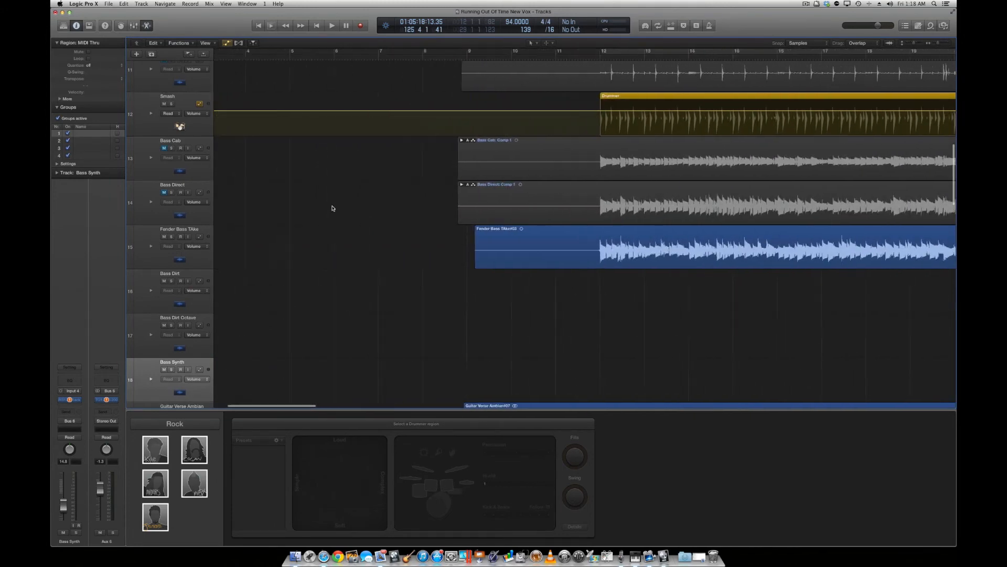
{"action": "scroll", "coordinate": [333, 206], "scroll_direction": "down", "scroll_amount": 2}
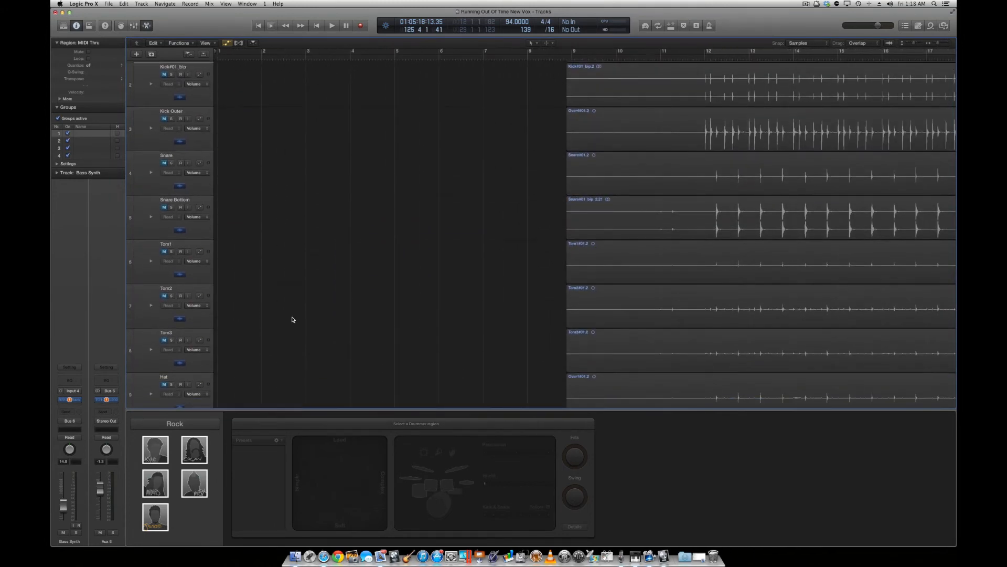
{"action": "scroll", "coordinate": [292, 330], "scroll_direction": "down", "scroll_amount": 8}
{"action": "scroll", "coordinate": [484, 254], "scroll_direction": "right", "scroll_amount": 5}
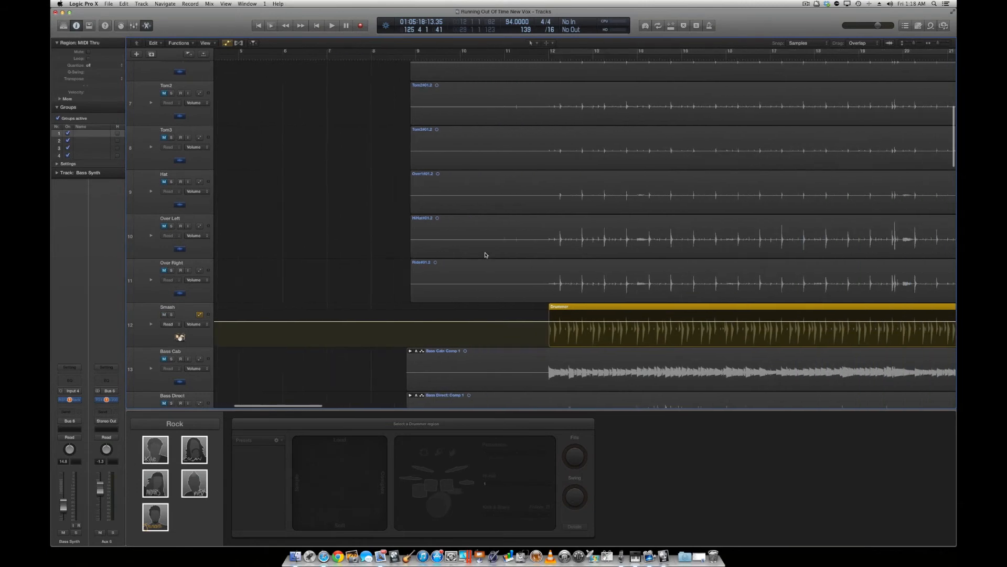
{"action": "scroll", "coordinate": [486, 254], "scroll_direction": "right", "scroll_amount": 3}
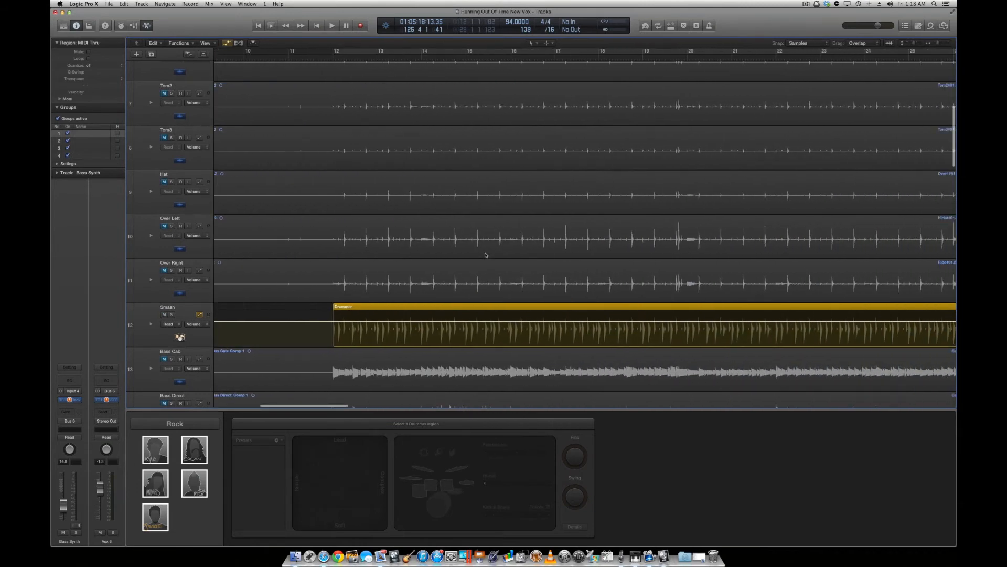
Compare the editors for the Drummer region at bar 12 and the Over Right audio region, ending on the Drummer region.
{"action": "left_click", "coordinate": [378, 309]}
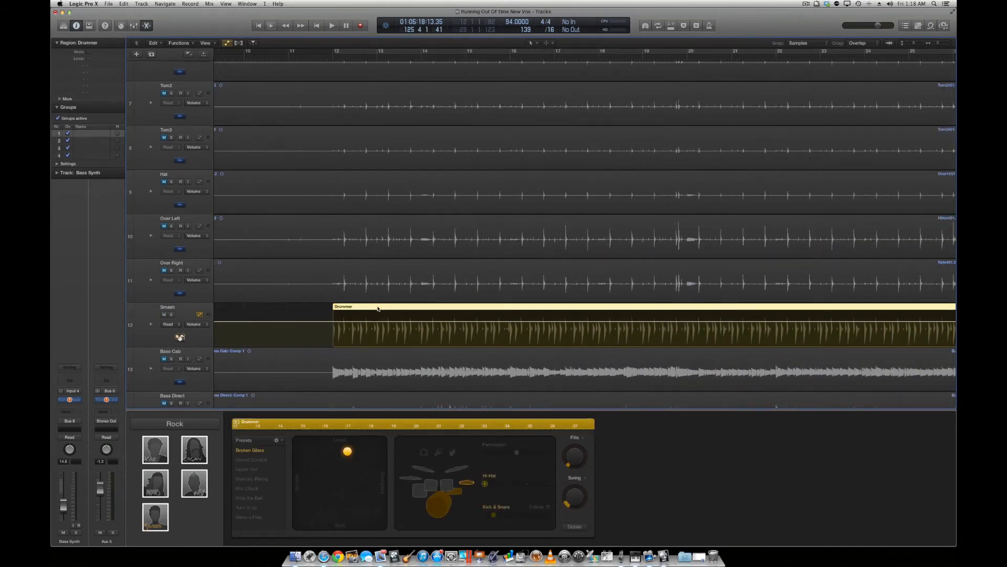
{"action": "left_click", "coordinate": [383, 271]}
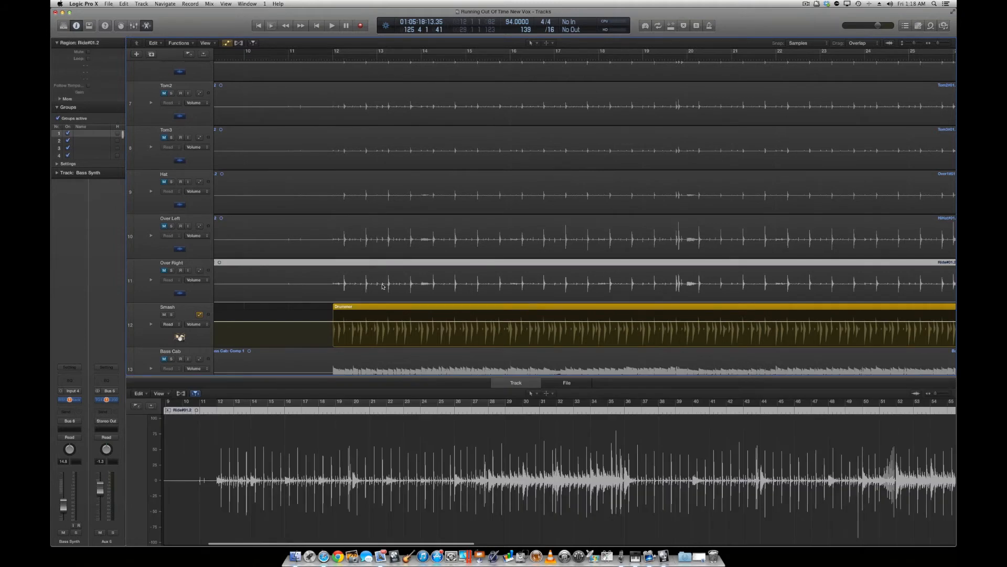
{"action": "left_click", "coordinate": [382, 307]}
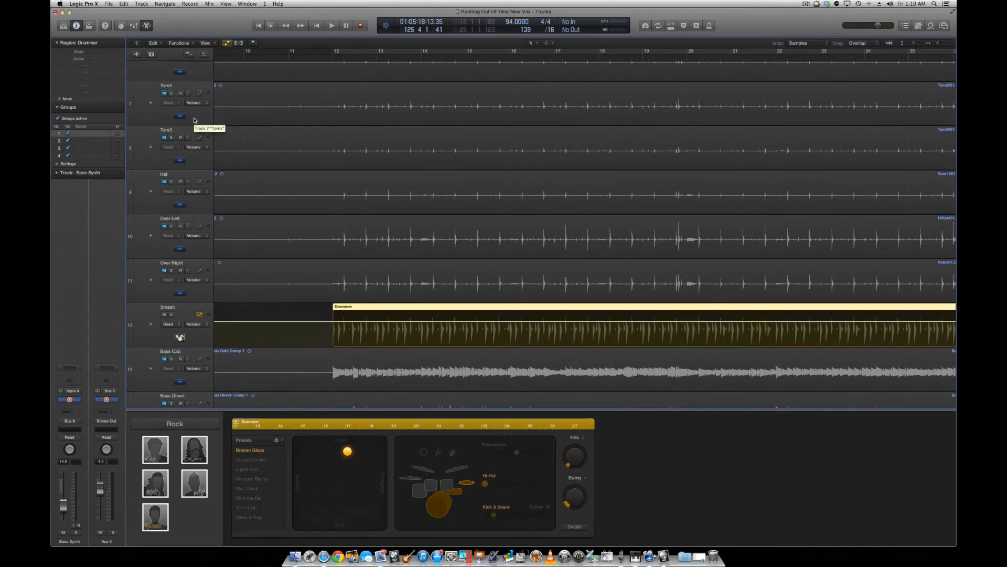
Replace the Drummer editor with the Mixer and look across its channel strips.
{"action": "left_click", "coordinate": [147, 25]}
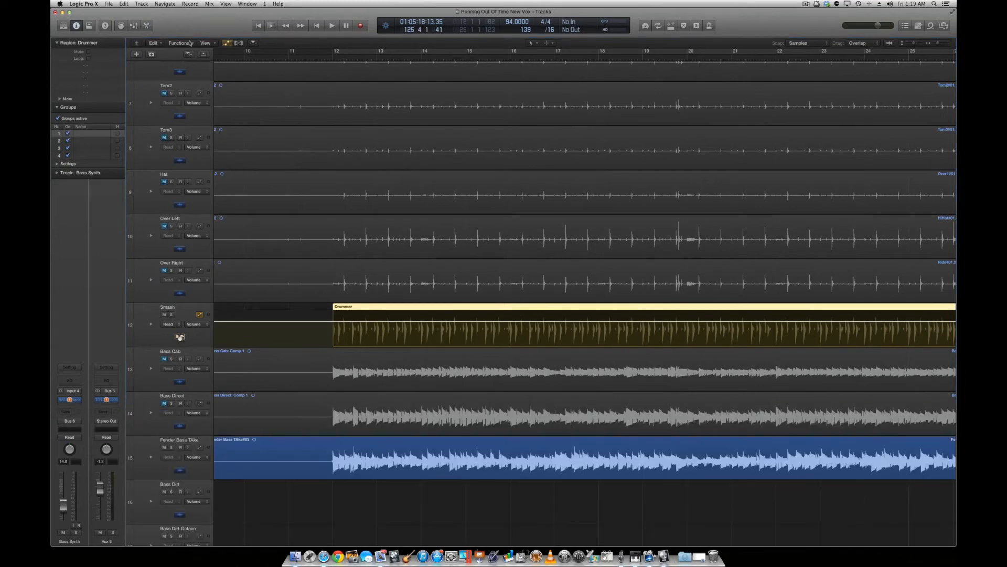
{"action": "left_click", "coordinate": [133, 26]}
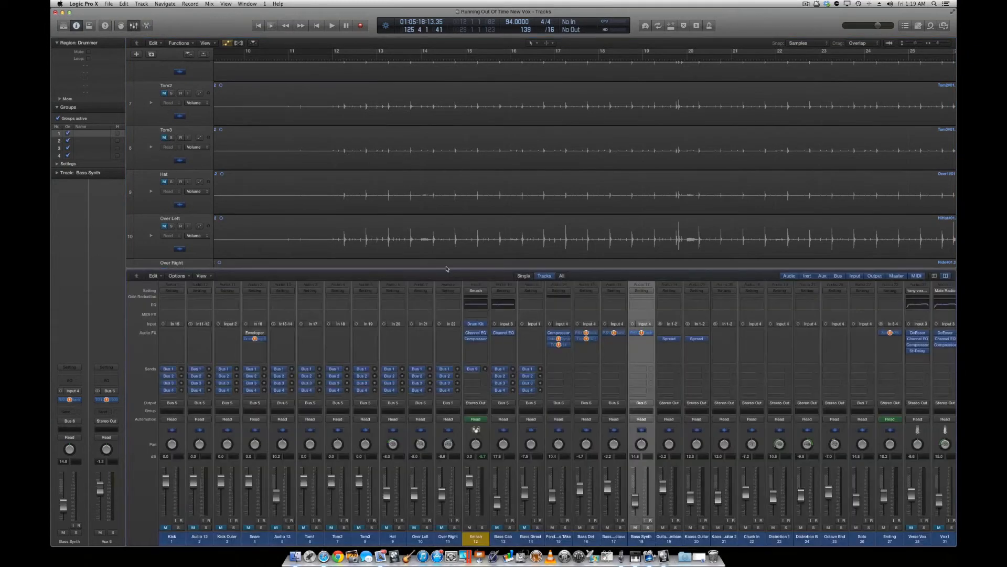
{"action": "scroll", "coordinate": [334, 334], "scroll_direction": "right", "scroll_amount": 10}
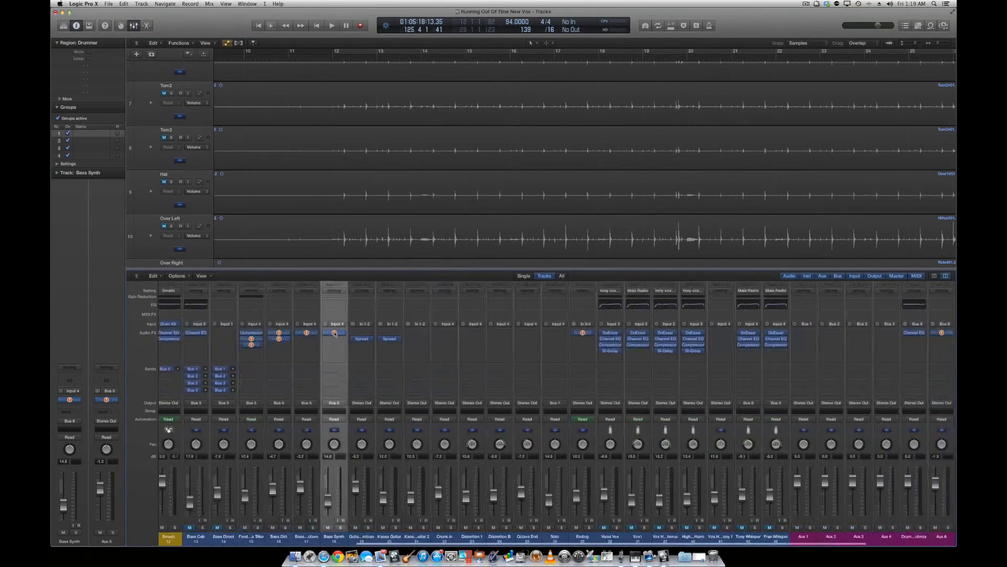
{"action": "scroll", "coordinate": [334, 333], "scroll_direction": "left", "scroll_amount": 10}
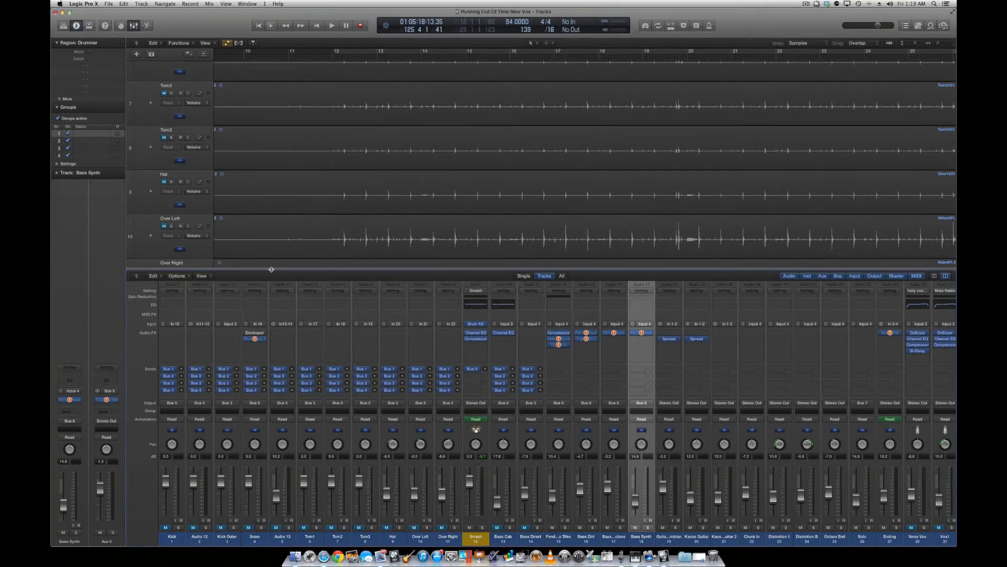
Examine the Mixer's own view, options and edit commands without choosing any.
{"action": "left_click", "coordinate": [209, 277]}
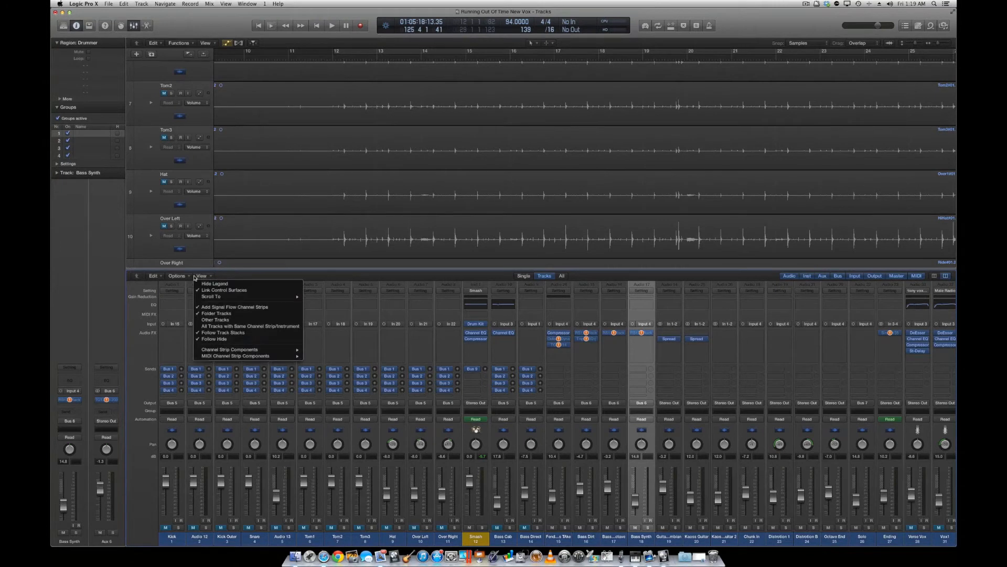
{"action": "left_click", "coordinate": [188, 278]}
{"action": "left_click", "coordinate": [189, 277]}
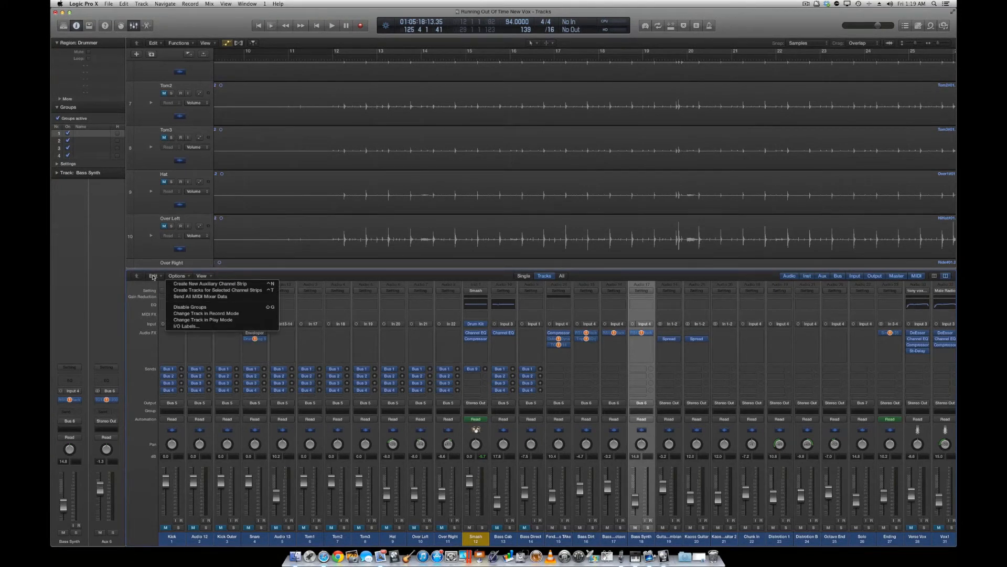
{"action": "left_click", "coordinate": [154, 277]}
{"action": "left_click", "coordinate": [158, 277]}
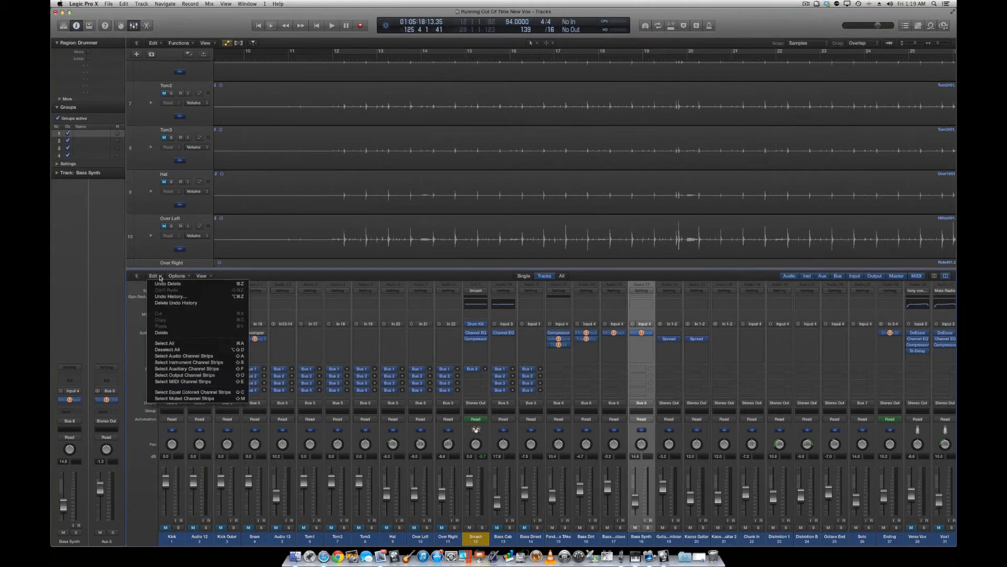
{"action": "left_click", "coordinate": [187, 277]}
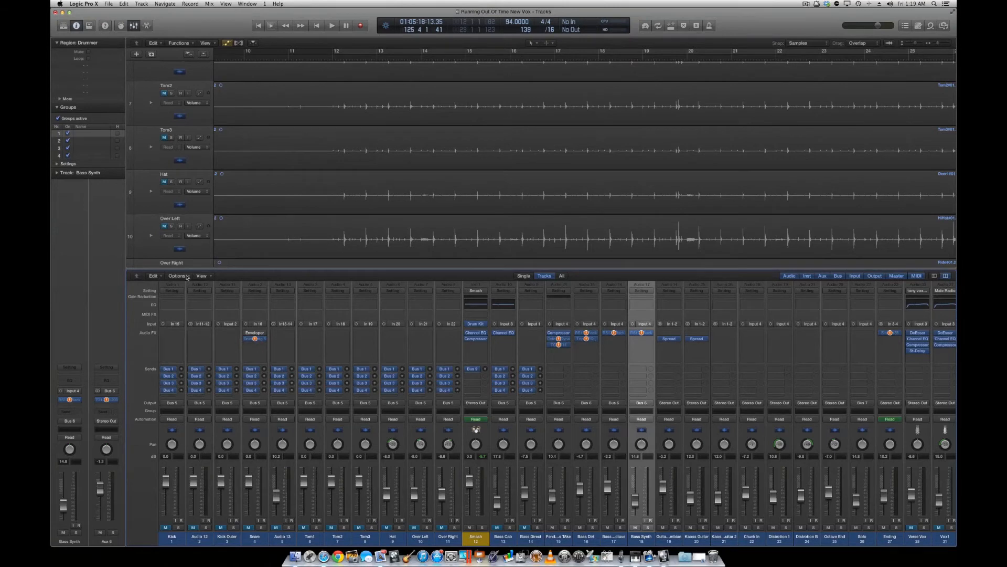
Hide the Mixer and bring the guitar tracks below Bass Synth into view.
{"action": "left_click", "coordinate": [138, 30]}
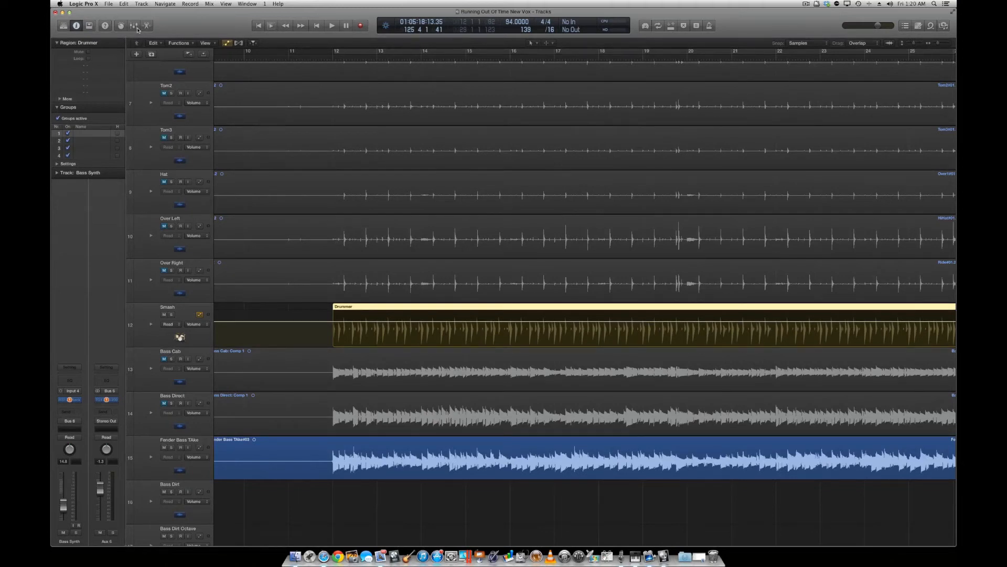
{"action": "scroll", "coordinate": [295, 128], "scroll_direction": "down", "scroll_amount": 15}
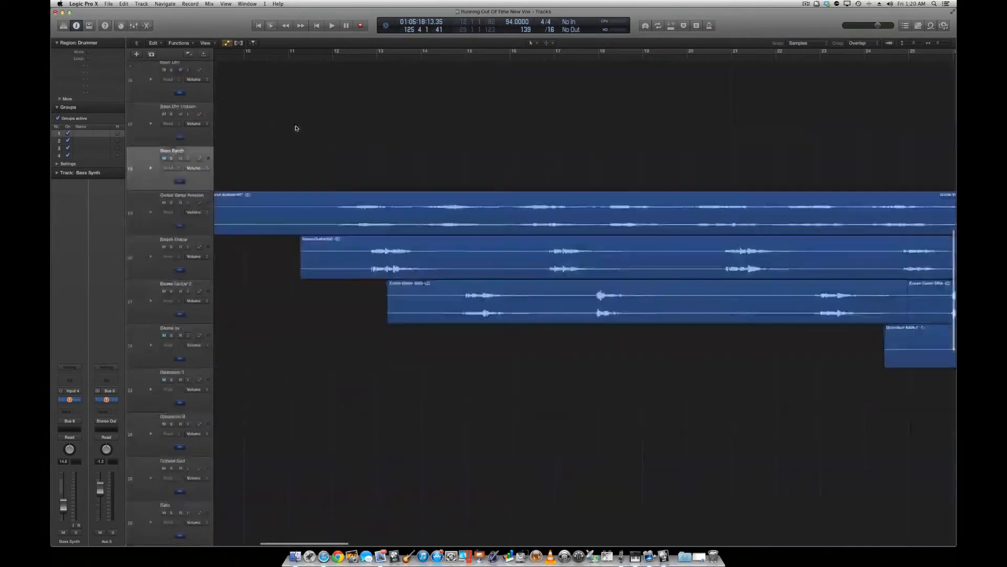
Look over the arrangement's drum, bass, guitar and vocal tracks, moving along the timeline past bar 46.
{"action": "scroll", "coordinate": [295, 128], "scroll_direction": "down", "scroll_amount": 20}
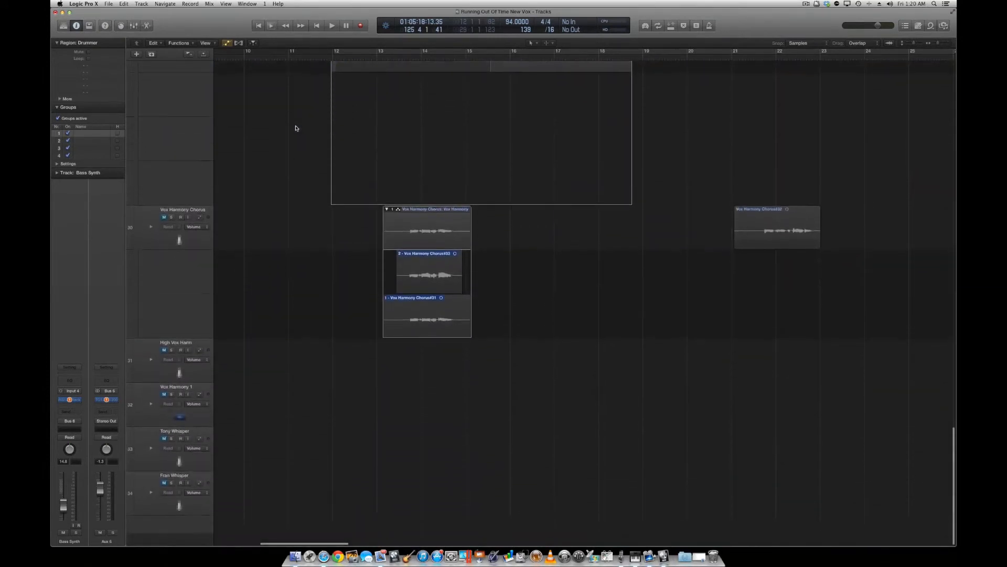
{"action": "scroll", "coordinate": [296, 128], "scroll_direction": "up", "scroll_amount": 20}
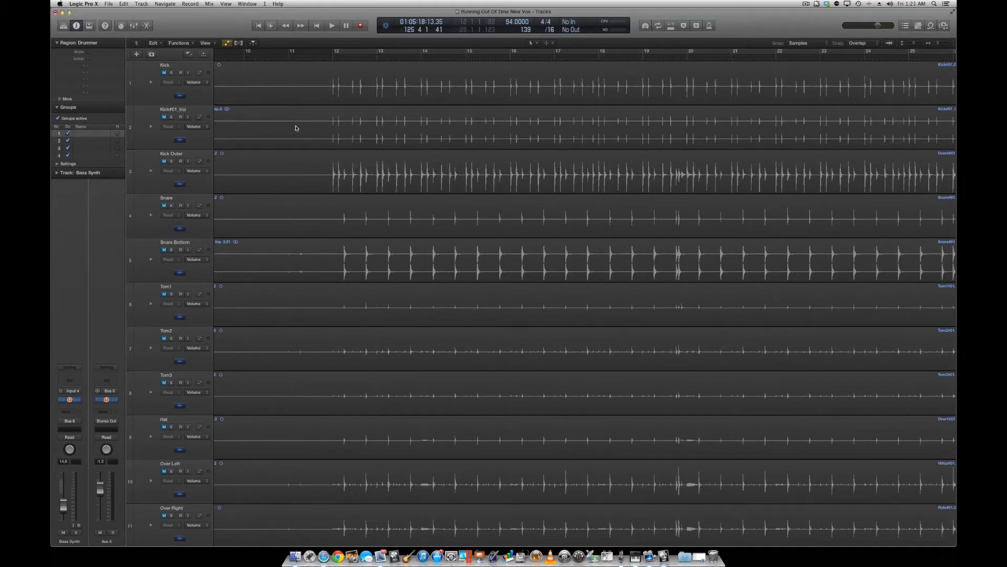
{"action": "scroll", "coordinate": [487, 169], "scroll_direction": "down", "scroll_amount": 15}
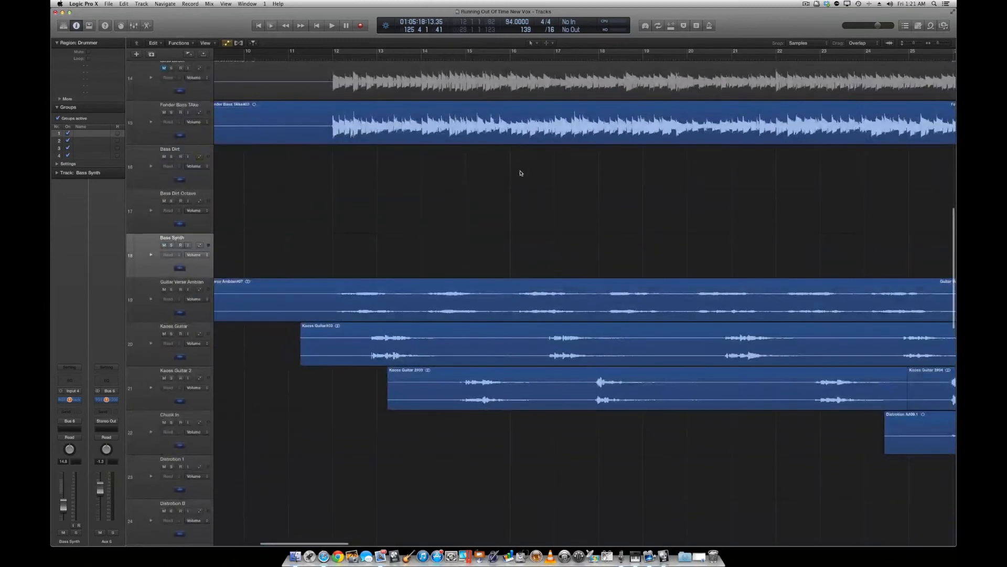
{"action": "scroll", "coordinate": [687, 241], "scroll_direction": "right", "scroll_amount": 8}
{"action": "scroll", "coordinate": [689, 241], "scroll_direction": "right", "scroll_amount": 15}
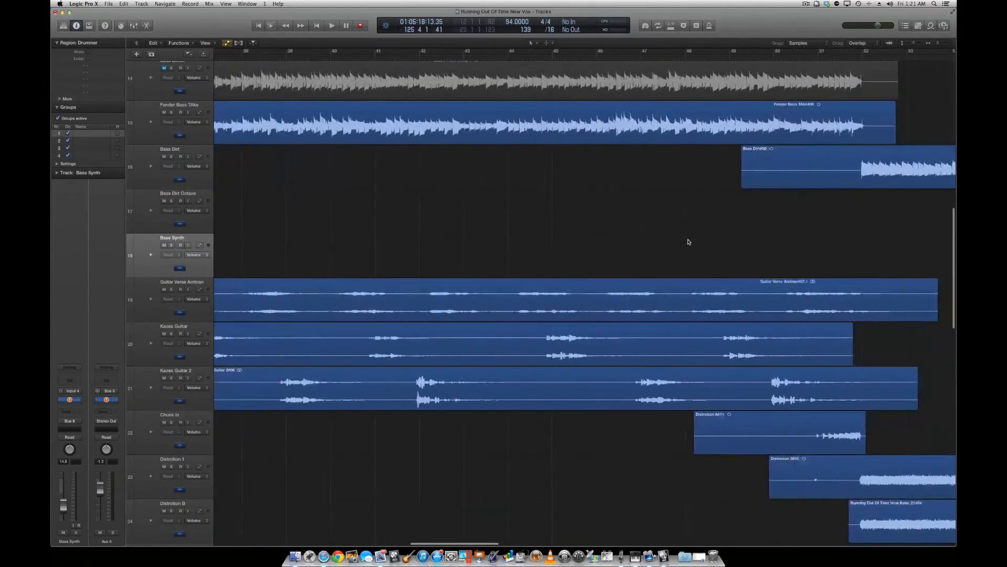
{"action": "scroll", "coordinate": [689, 242], "scroll_direction": "down", "scroll_amount": 8}
{"action": "scroll", "coordinate": [689, 242], "scroll_direction": "down", "scroll_amount": 5}
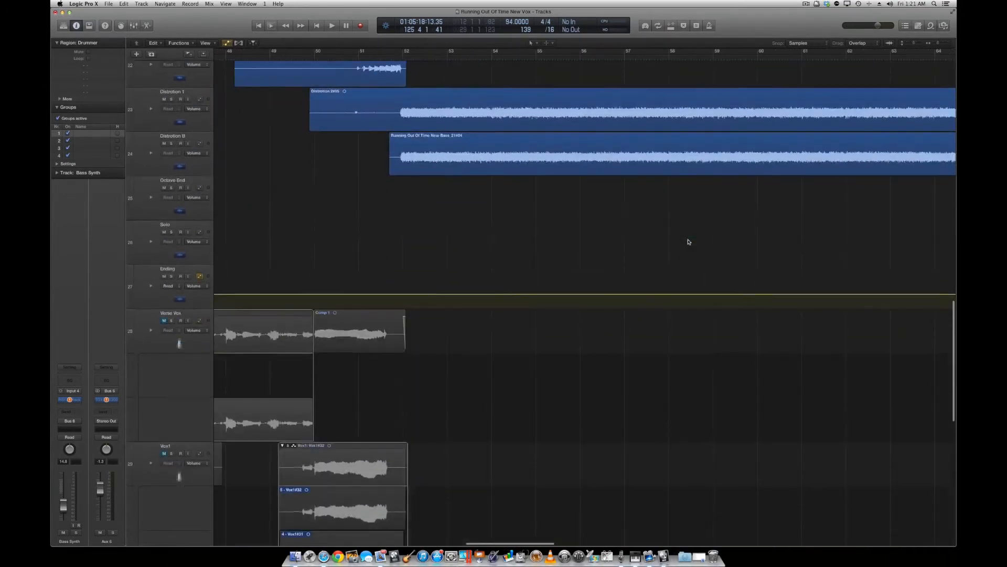
Nudge the Ending track's volume automation point just before bar 100 slightly closer to that bar.
{"action": "scroll", "coordinate": [689, 242], "scroll_direction": "right", "scroll_amount": 15}
{"action": "scroll", "coordinate": [689, 242], "scroll_direction": "right", "scroll_amount": 15}
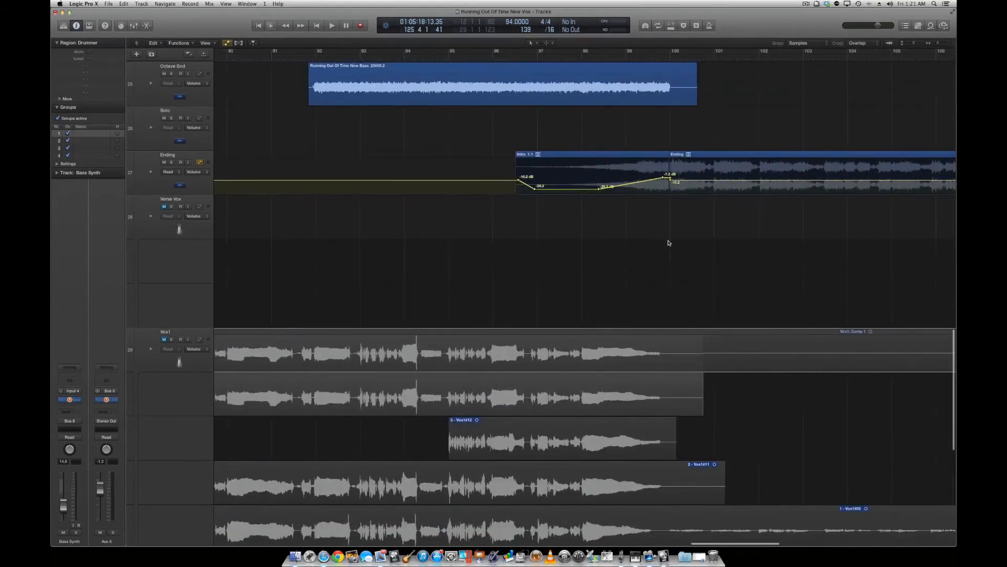
{"action": "scroll", "coordinate": [689, 242], "scroll_direction": "up", "scroll_amount": 1}
{"action": "scroll", "coordinate": [689, 242], "scroll_direction": "right", "scroll_amount": 3}
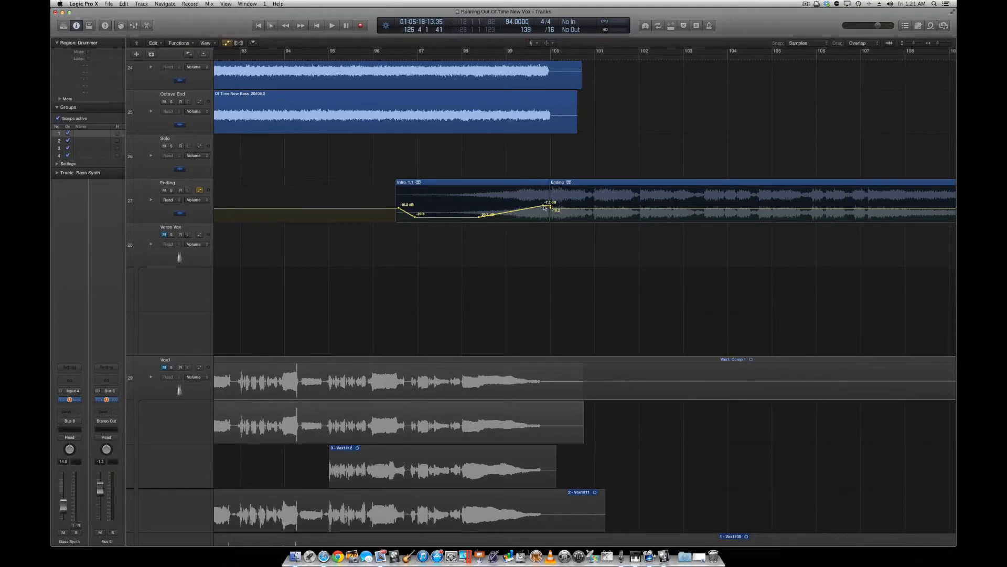
{"action": "mouse_move", "coordinate": [544, 206]}
{"action": "left_mouse_down"}
{"action": "mouse_move", "coordinate": [491, 200]}
{"action": "mouse_move", "coordinate": [546, 206]}
{"action": "left_mouse_up"}
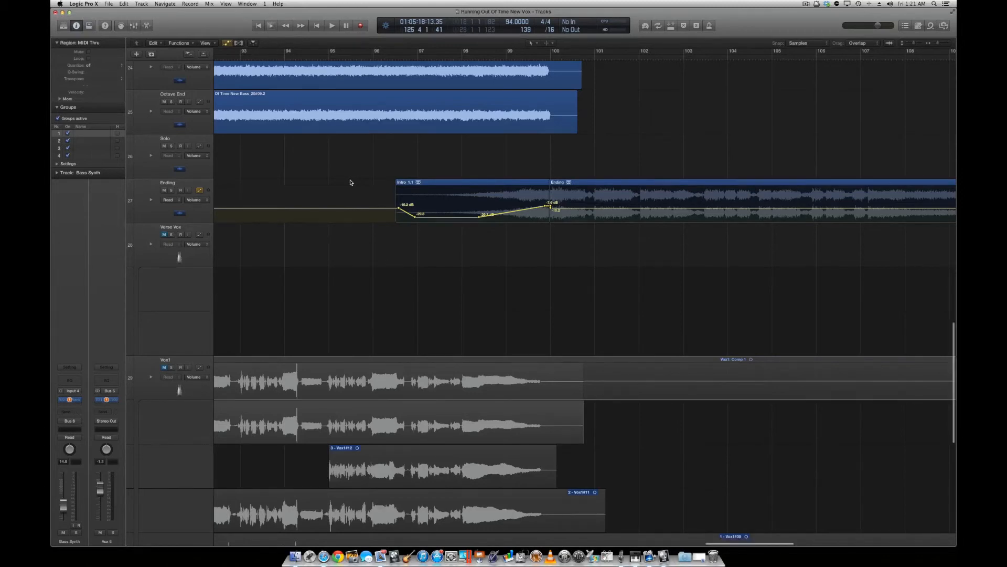
Return from the song's ending to bar 1 and survey the tracks from Kick down to Vox1.
{"action": "scroll", "coordinate": [351, 182], "scroll_direction": "up", "scroll_amount": 15}
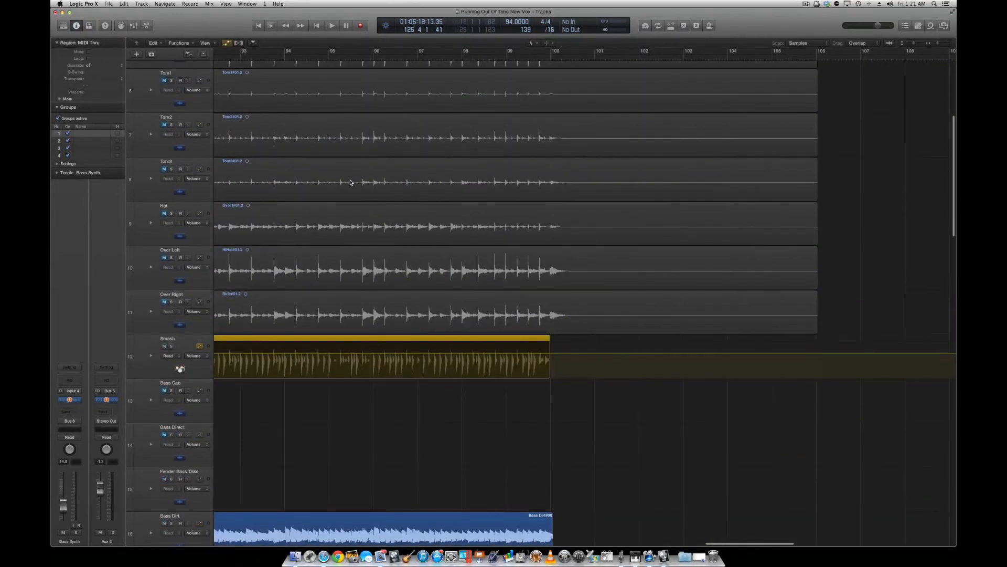
{"action": "scroll", "coordinate": [351, 182], "scroll_direction": "down", "scroll_amount": 5}
{"action": "scroll", "coordinate": [350, 182], "scroll_direction": "left", "scroll_amount": 10}
{"action": "scroll", "coordinate": [351, 182], "scroll_direction": "left", "scroll_amount": 20}
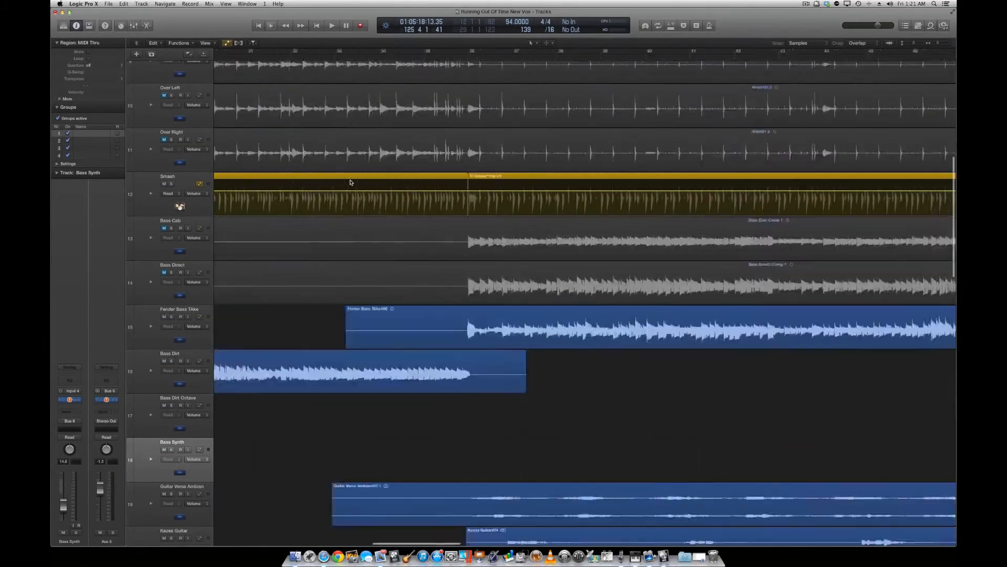
{"action": "scroll", "coordinate": [351, 182], "scroll_direction": "up", "scroll_amount": 7}
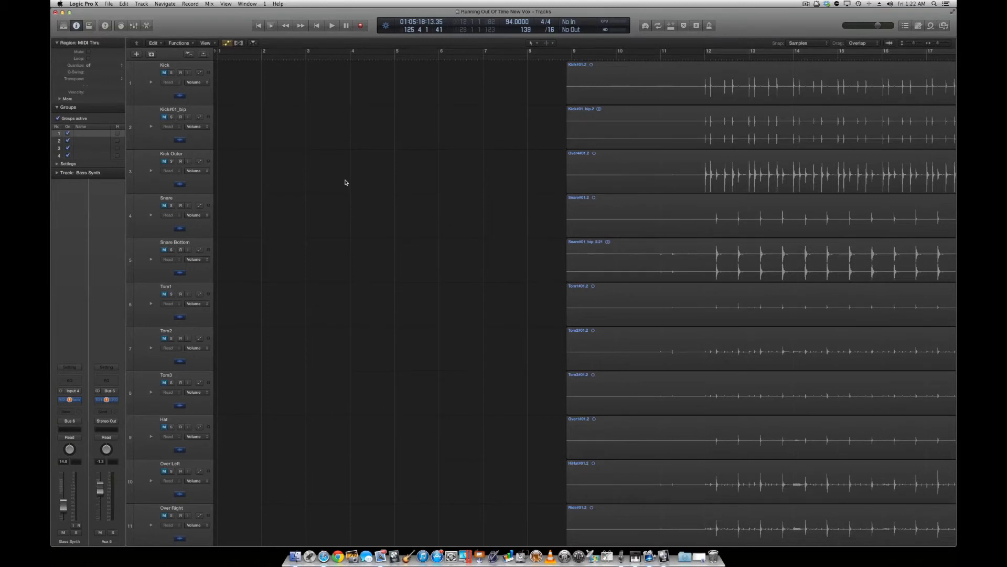
{"action": "scroll", "coordinate": [337, 192], "scroll_direction": "down", "scroll_amount": 10}
{"action": "scroll", "coordinate": [337, 191], "scroll_direction": "up", "scroll_amount": 10}
{"action": "scroll", "coordinate": [333, 238], "scroll_direction": "up", "scroll_amount": 1}
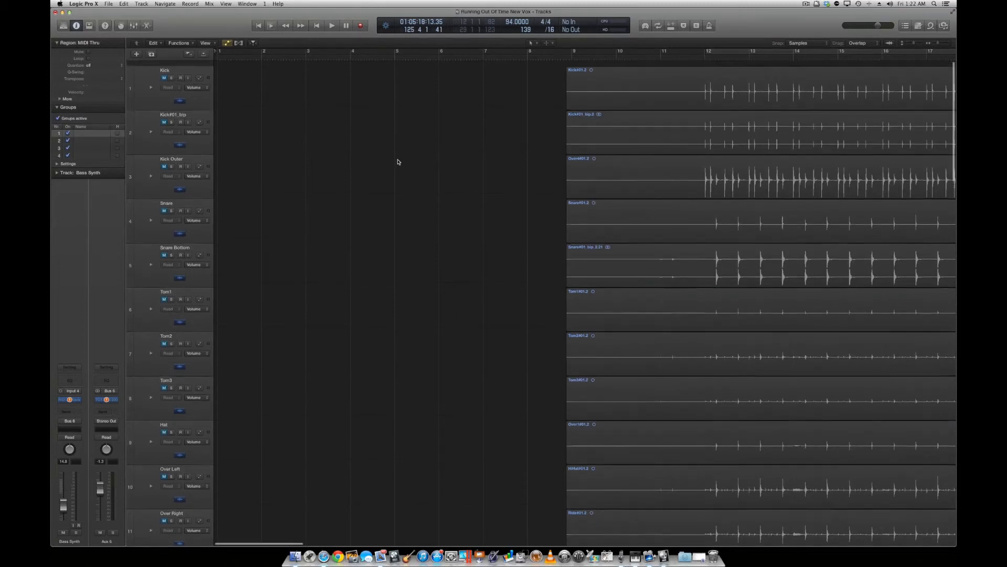
{"action": "scroll", "coordinate": [398, 160], "scroll_direction": "down", "scroll_amount": 15}
{"action": "scroll", "coordinate": [398, 160], "scroll_direction": "down", "scroll_amount": 5}
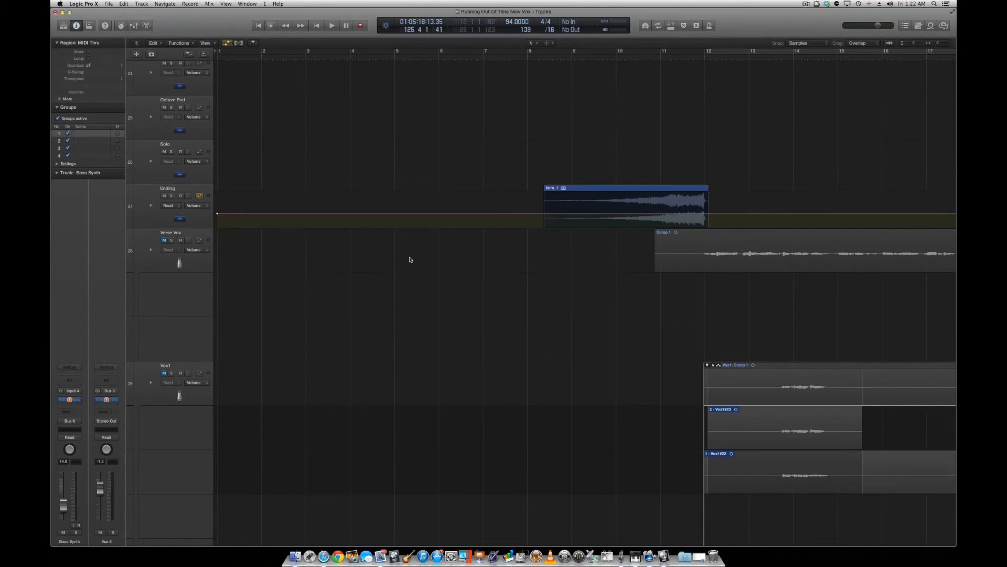
{"action": "scroll", "coordinate": [417, 247], "scroll_direction": "up", "scroll_amount": 15}
{"action": "scroll", "coordinate": [417, 246], "scroll_direction": "up", "scroll_amount": 2}
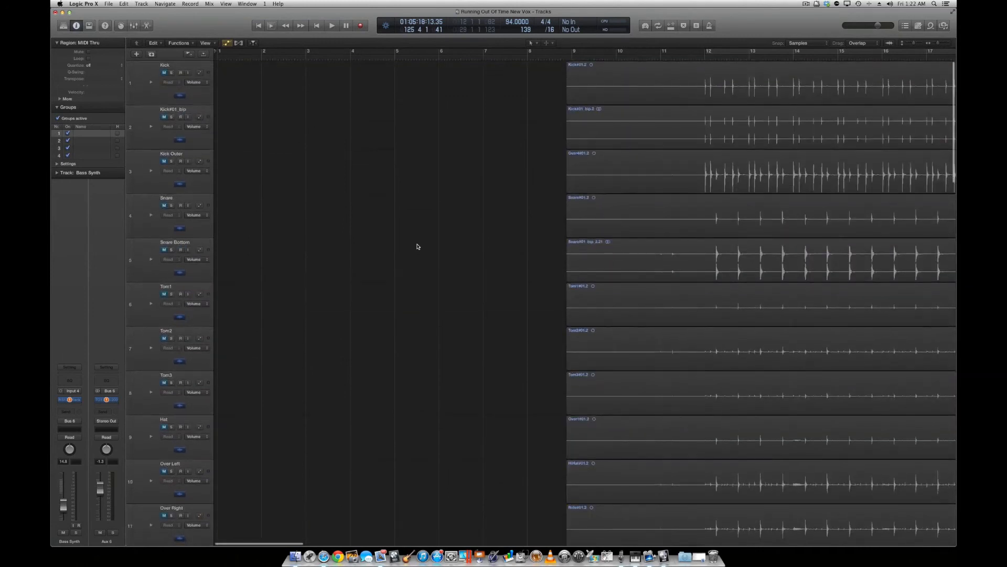
Examine how the drum, Smash, bass, guitar and vocal regions line up between bars 9 and 48.
{"action": "scroll", "coordinate": [417, 246], "scroll_direction": "down", "scroll_amount": 3}
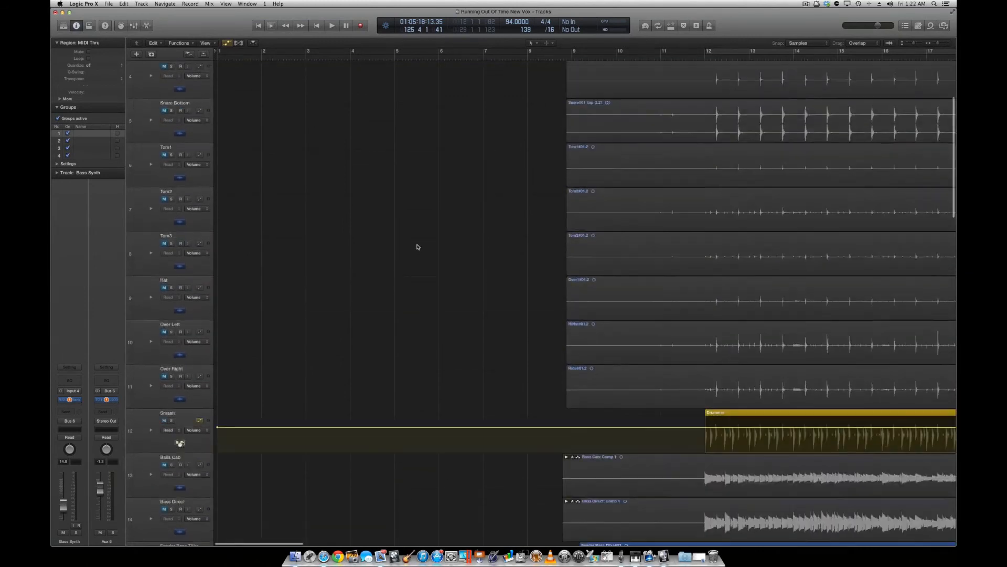
{"action": "scroll", "coordinate": [417, 247], "scroll_direction": "right", "scroll_amount": 10}
{"action": "scroll", "coordinate": [418, 246], "scroll_direction": "left", "scroll_amount": 5}
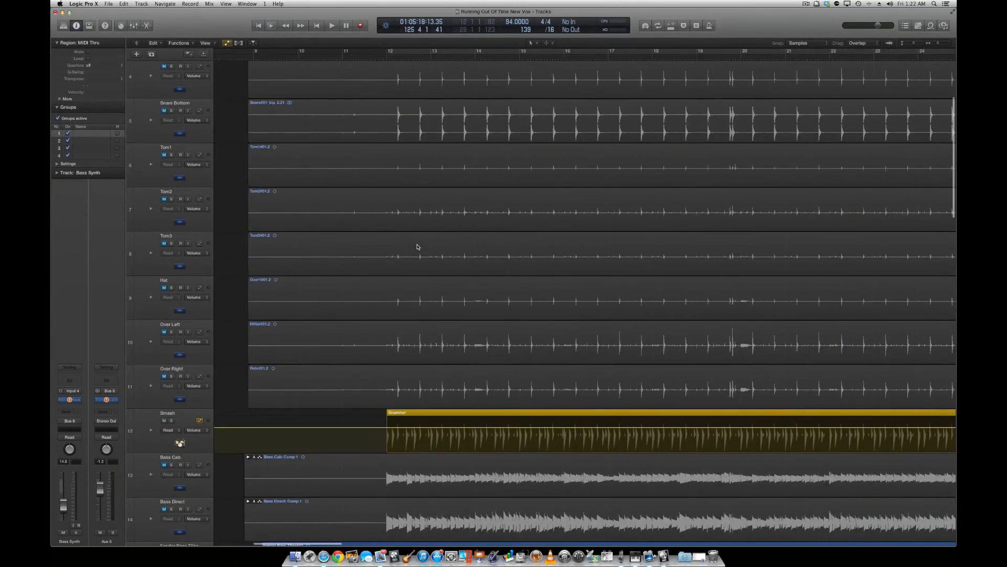
{"action": "scroll", "coordinate": [418, 246], "scroll_direction": "down", "scroll_amount": 10}
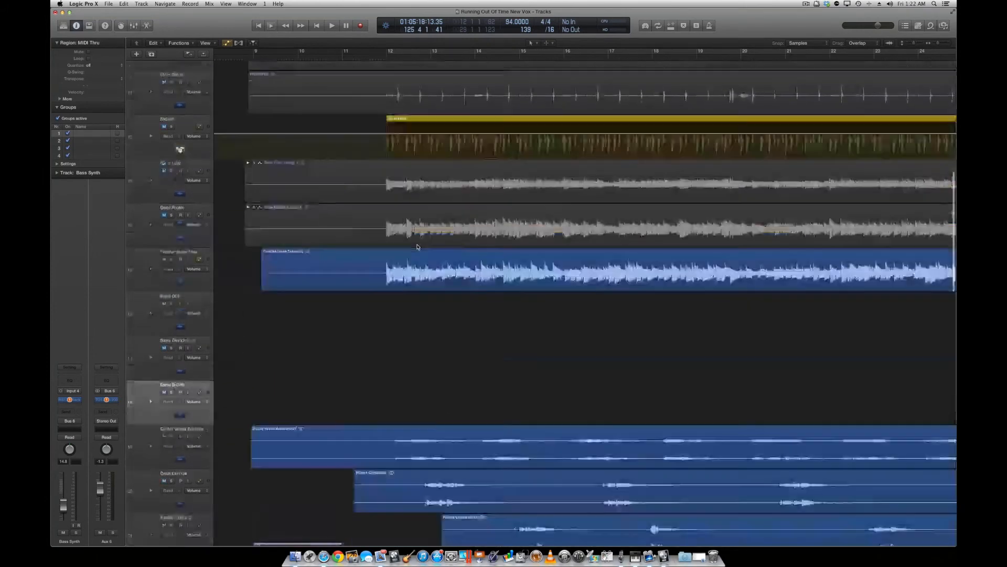
{"action": "scroll", "coordinate": [417, 247], "scroll_direction": "down", "scroll_amount": 15}
{"action": "scroll", "coordinate": [417, 247], "scroll_direction": "up", "scroll_amount": 9}
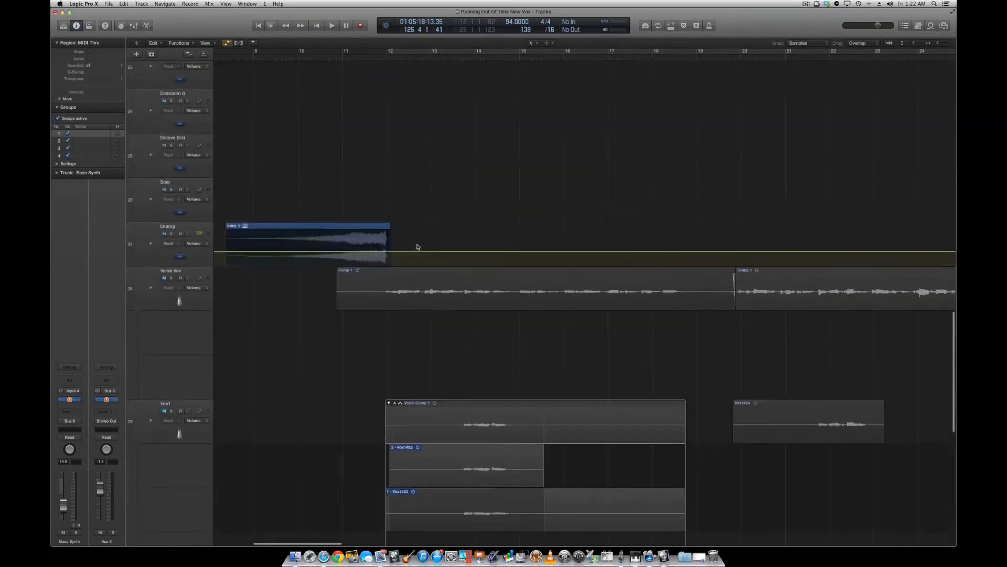
{"action": "scroll", "coordinate": [417, 246], "scroll_direction": "up", "scroll_amount": 10}
{"action": "scroll", "coordinate": [418, 246], "scroll_direction": "right", "scroll_amount": 8}
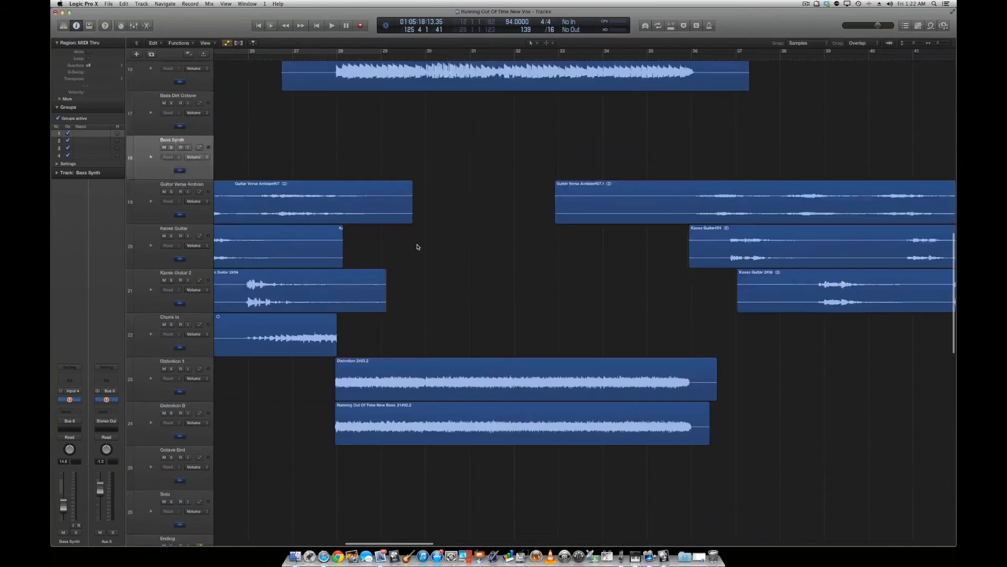
{"action": "scroll", "coordinate": [417, 246], "scroll_direction": "up", "scroll_amount": 6}
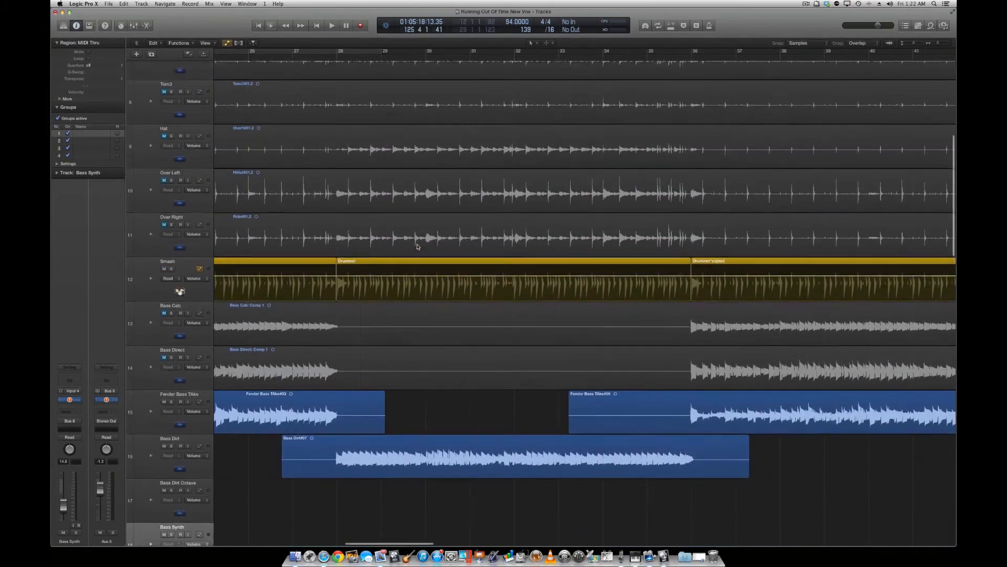
{"action": "scroll", "coordinate": [417, 246], "scroll_direction": "up", "scroll_amount": 4}
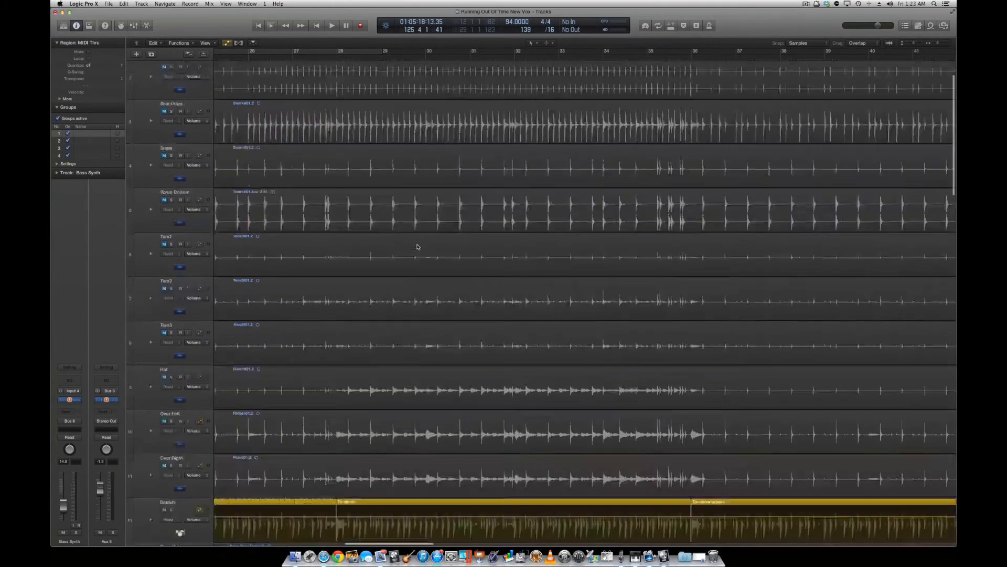
{"action": "scroll", "coordinate": [418, 247], "scroll_direction": "right", "scroll_amount": 3}
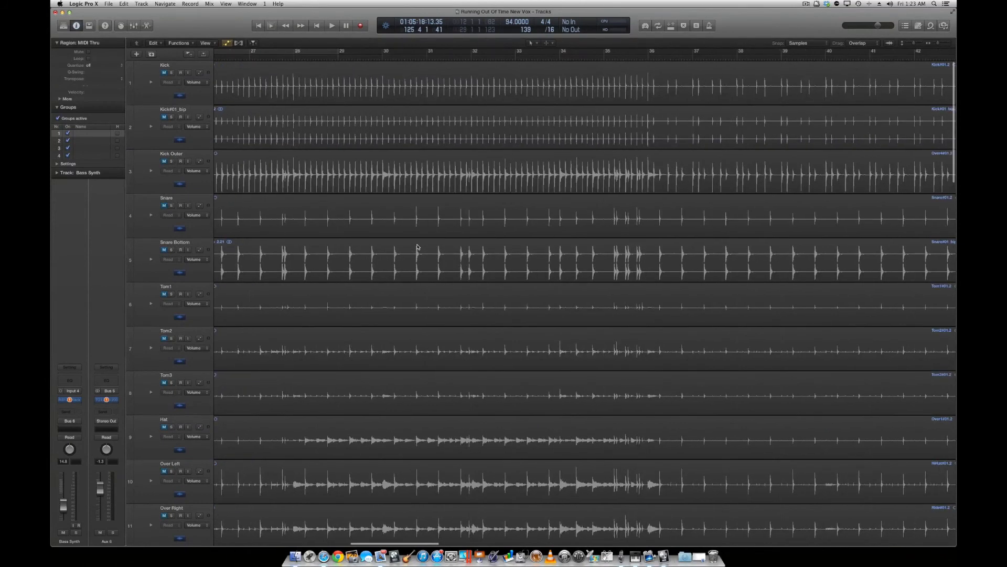
{"action": "scroll", "coordinate": [418, 246], "scroll_direction": "right", "scroll_amount": 7}
{"action": "scroll", "coordinate": [418, 246], "scroll_direction": "down", "scroll_amount": 2}
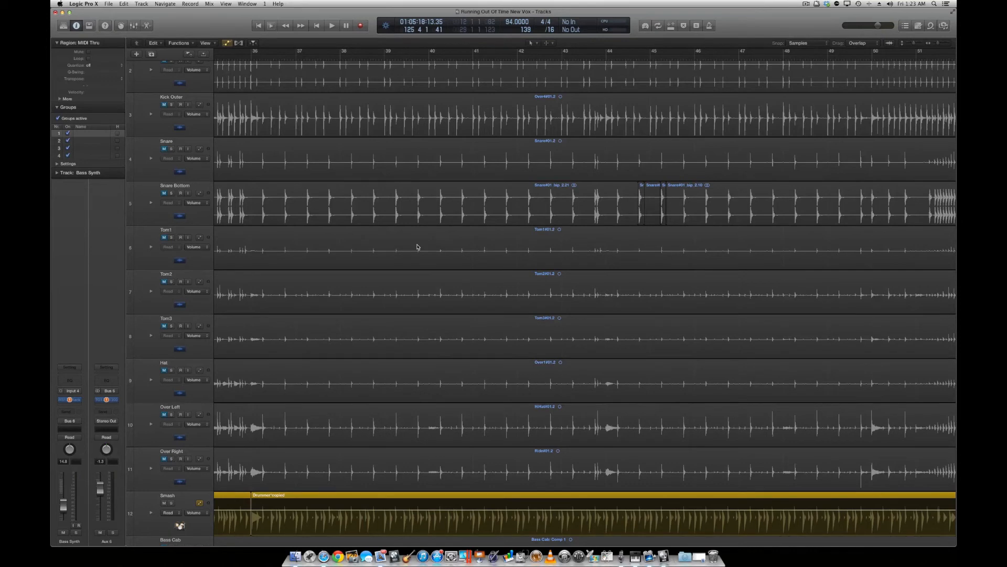
{"action": "scroll", "coordinate": [418, 247], "scroll_direction": "down", "scroll_amount": 3}
{"action": "scroll", "coordinate": [371, 213], "scroll_direction": "left", "scroll_amount": 15}
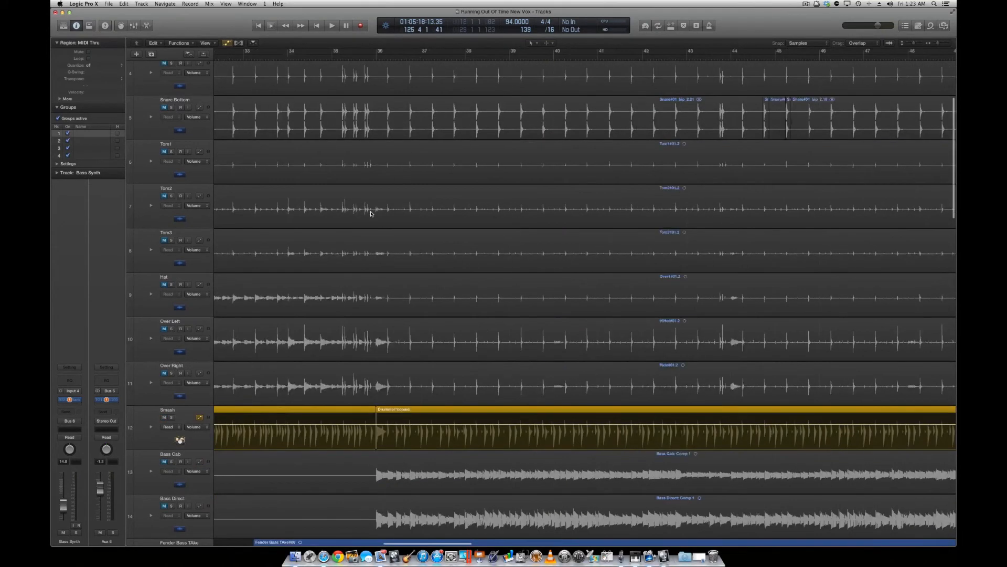
Mute the Smash Drummer track and unmute the Over Right, Over Left, Hat, Tom3 and Tom2 tracks.
{"action": "scroll", "coordinate": [371, 214], "scroll_direction": "up", "scroll_amount": 5}
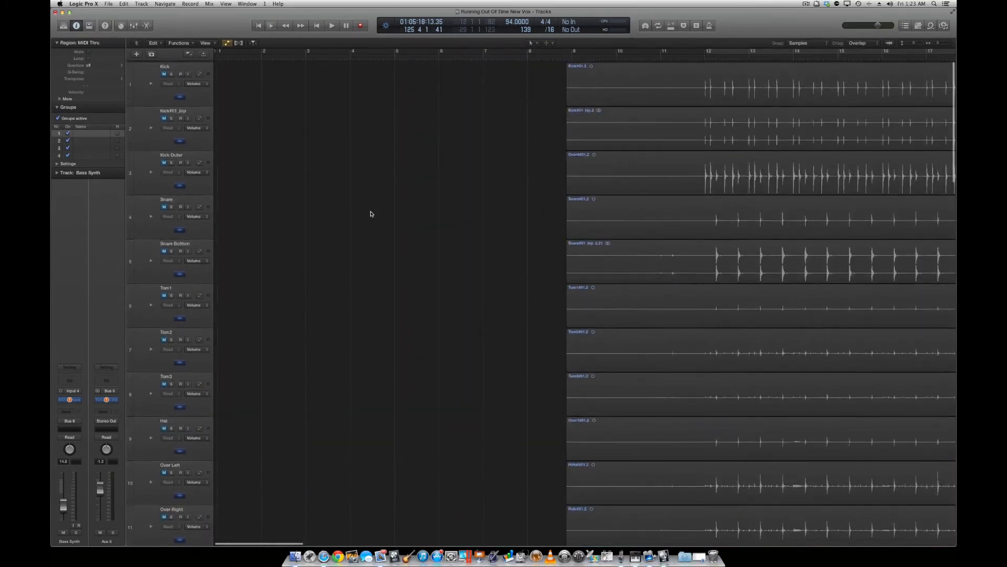
{"action": "scroll", "coordinate": [371, 214], "scroll_direction": "down", "scroll_amount": 5}
{"action": "scroll", "coordinate": [370, 213], "scroll_direction": "up", "scroll_amount": 5}
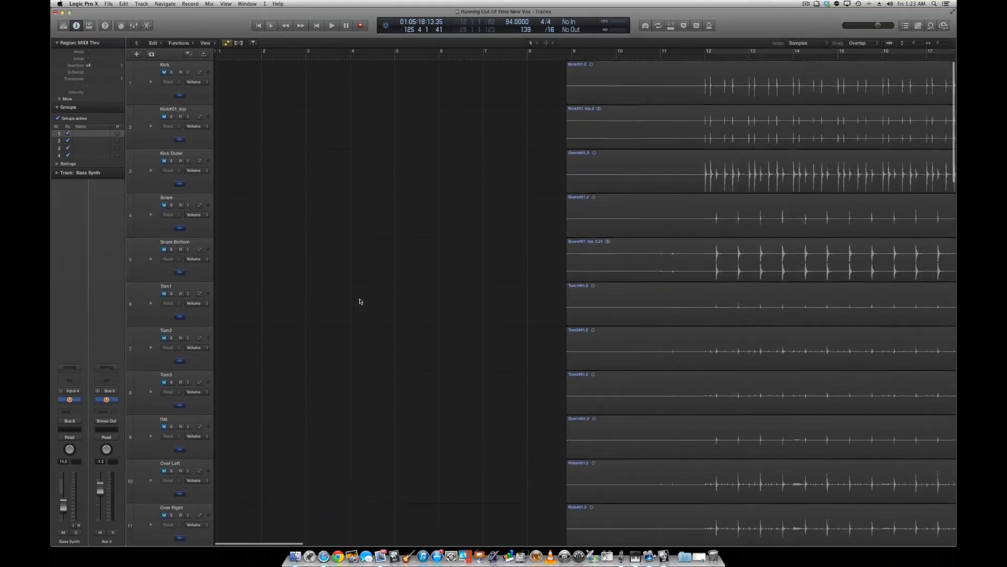
{"action": "scroll", "coordinate": [360, 301], "scroll_direction": "down", "scroll_amount": 3}
{"action": "scroll", "coordinate": [360, 301], "scroll_direction": "down", "scroll_amount": 2}
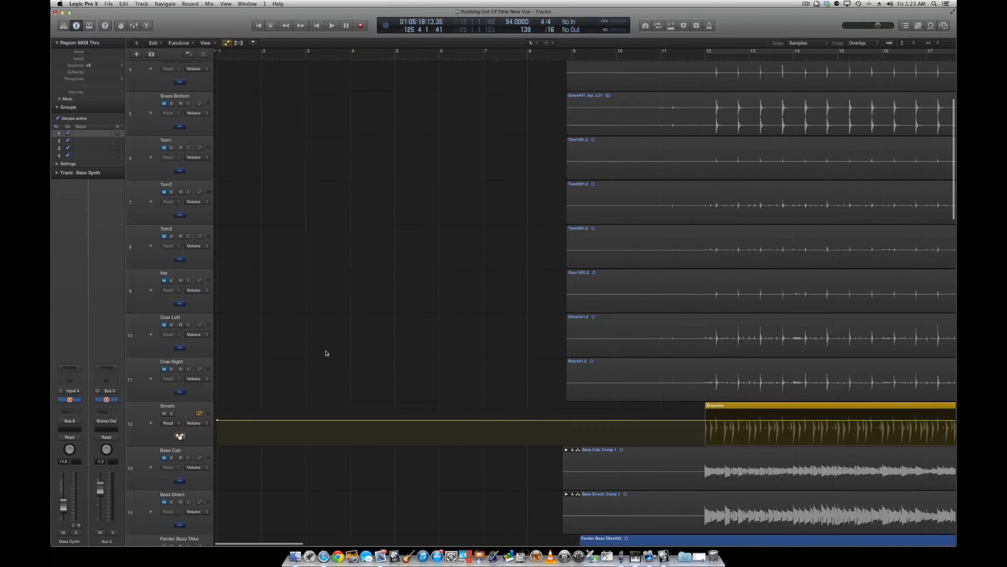
{"action": "left_click", "coordinate": [163, 413]}
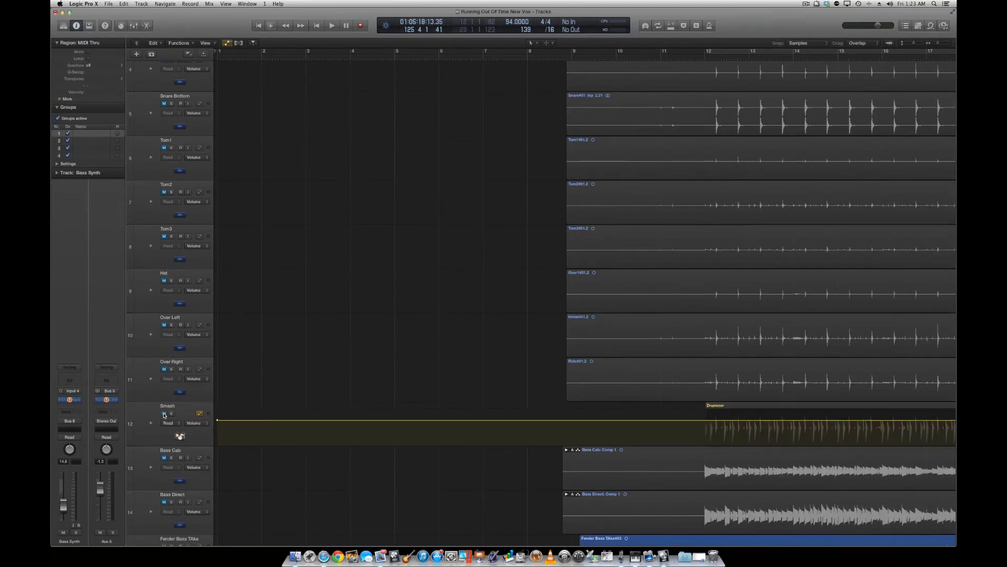
{"action": "left_click", "coordinate": [164, 369]}
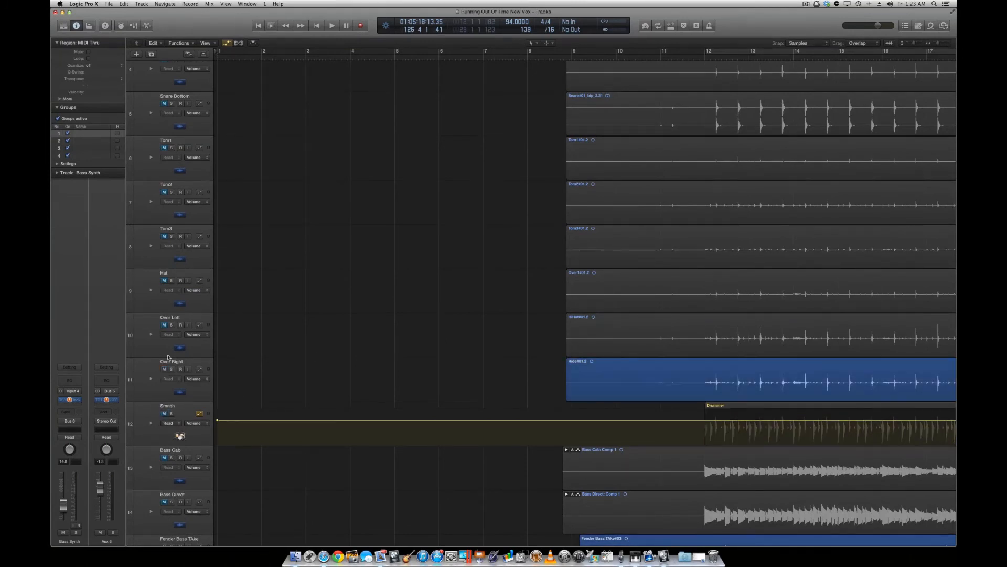
{"action": "left_click", "coordinate": [164, 325]}
{"action": "left_click", "coordinate": [164, 280]}
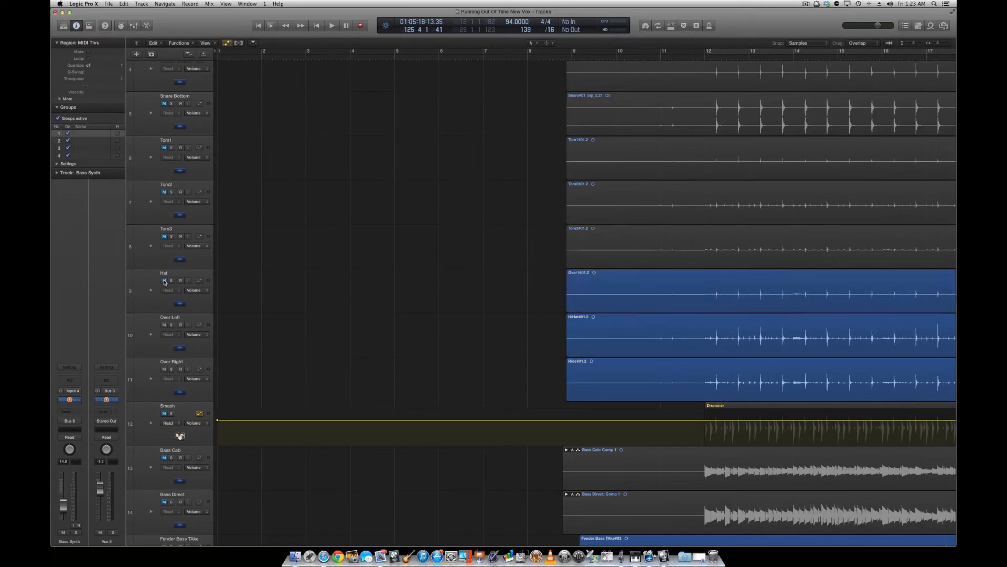
{"action": "left_click", "coordinate": [163, 237]}
{"action": "scroll", "coordinate": [164, 237], "scroll_direction": "up", "scroll_amount": 3}
{"action": "left_click", "coordinate": [164, 246]}
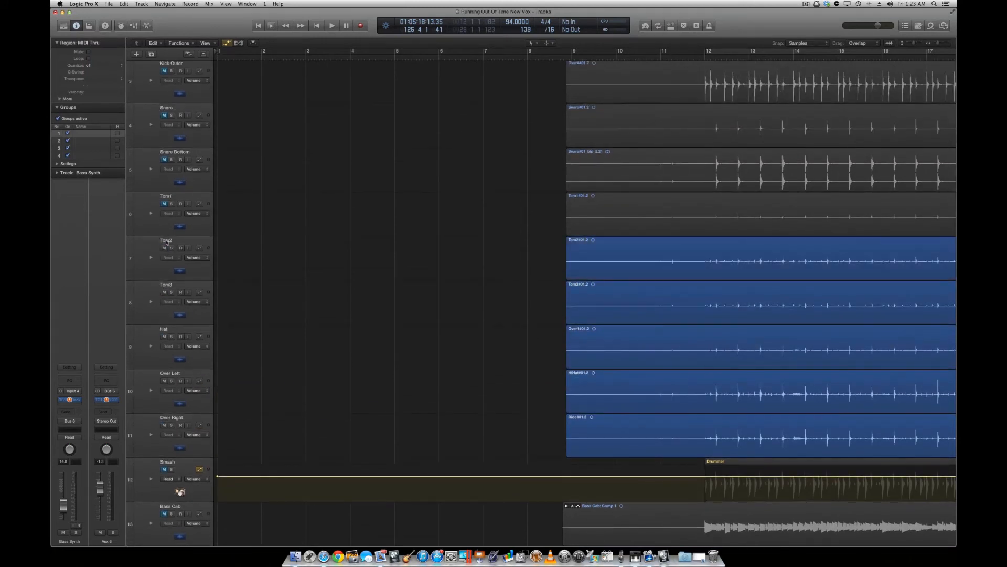
Unmute the Tom1, Snare Bottom, Snare, Kick Outer, Kick#01_bip and Kick tracks, and place the playhead at bar 12.
{"action": "left_click", "coordinate": [165, 204]}
{"action": "left_click", "coordinate": [165, 160]}
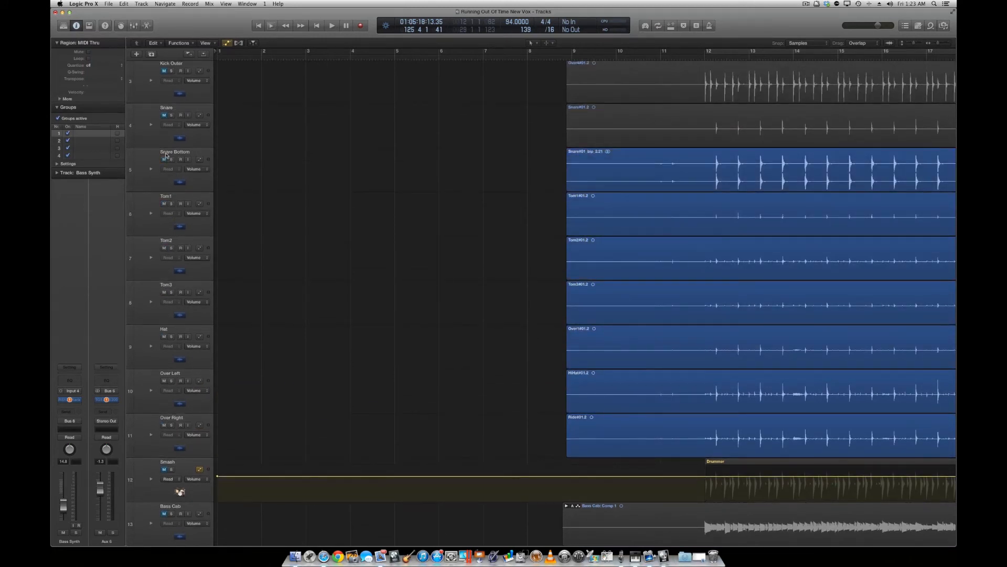
{"action": "left_click", "coordinate": [164, 116]}
{"action": "left_click", "coordinate": [164, 71]}
{"action": "scroll", "coordinate": [164, 74], "scroll_direction": "up", "scroll_amount": 5}
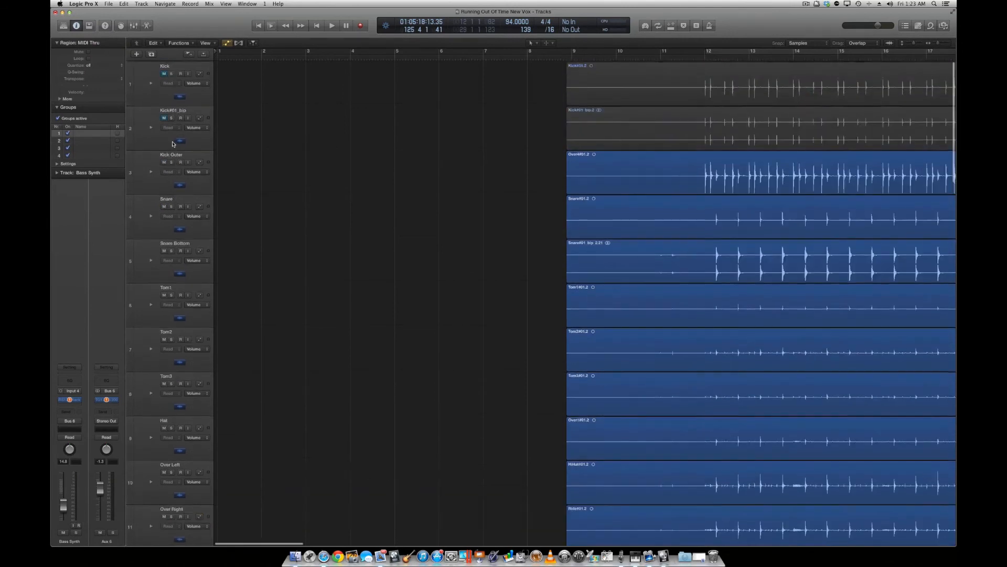
{"action": "left_click", "coordinate": [164, 117]}
{"action": "left_click", "coordinate": [165, 72]}
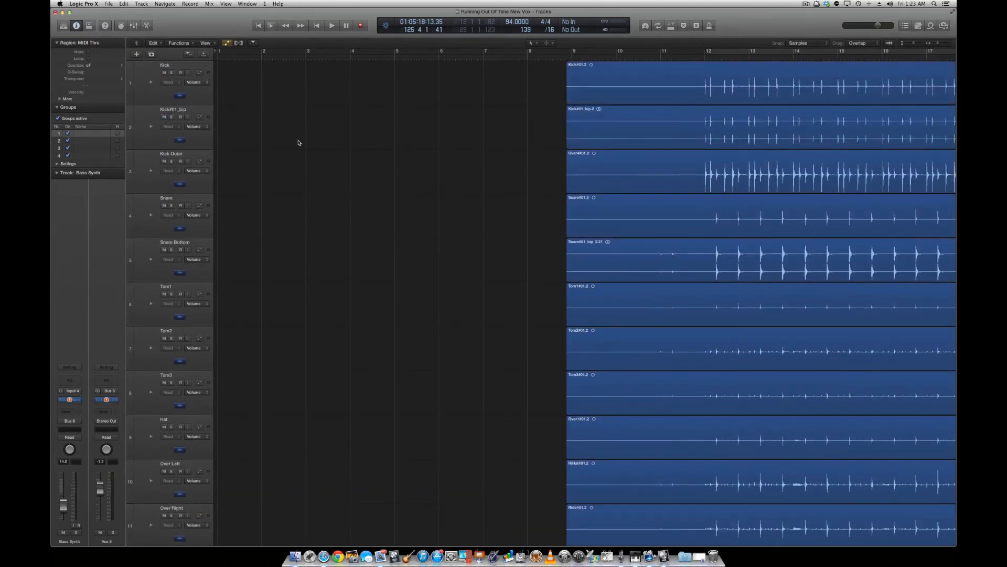
{"action": "left_click", "coordinate": [705, 59]}
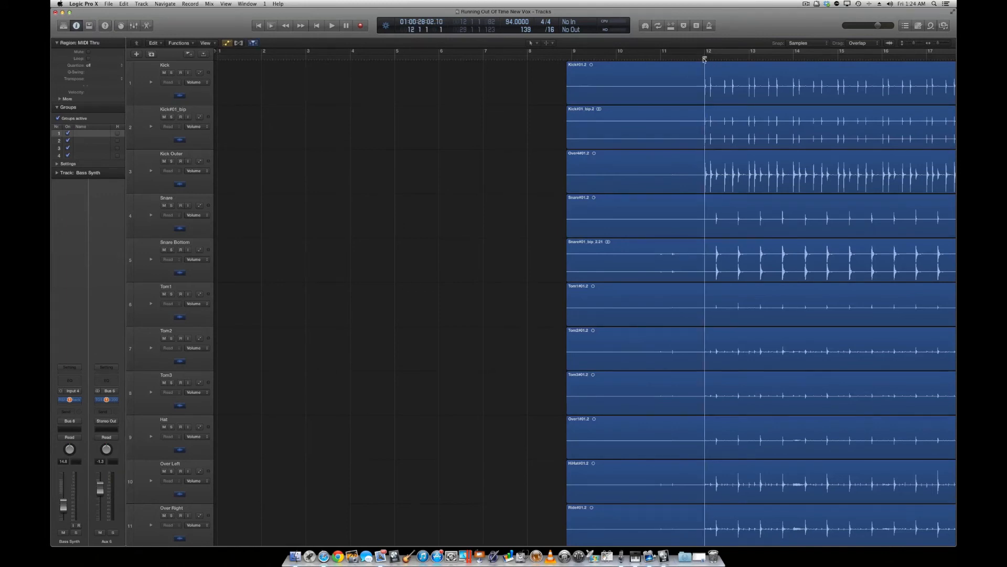
Play the recorded drum tracks from bar 12 and follow their waveforms through the opening section.
{"action": "key", "text": "space"}
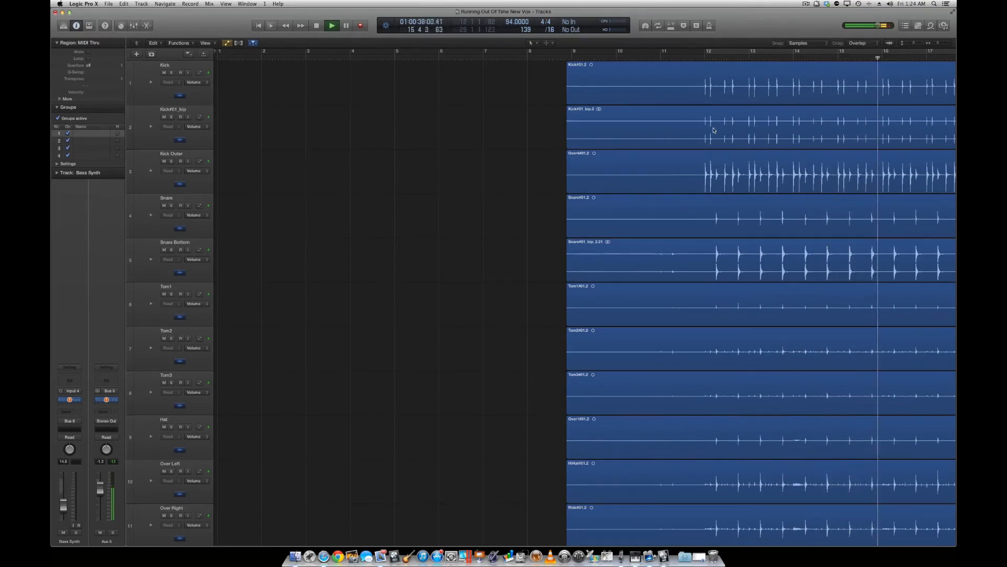
{"action": "scroll", "coordinate": [713, 130], "scroll_direction": "right", "scroll_amount": 10}
{"action": "scroll", "coordinate": [714, 130], "scroll_direction": "right", "scroll_amount": 6}
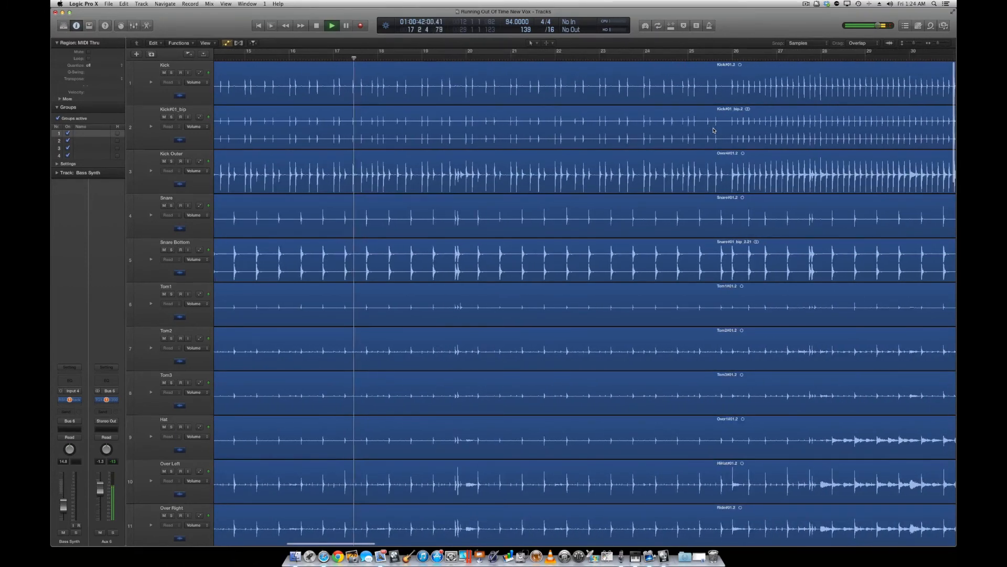
{"action": "scroll", "coordinate": [714, 130], "scroll_direction": "down", "scroll_amount": 5}
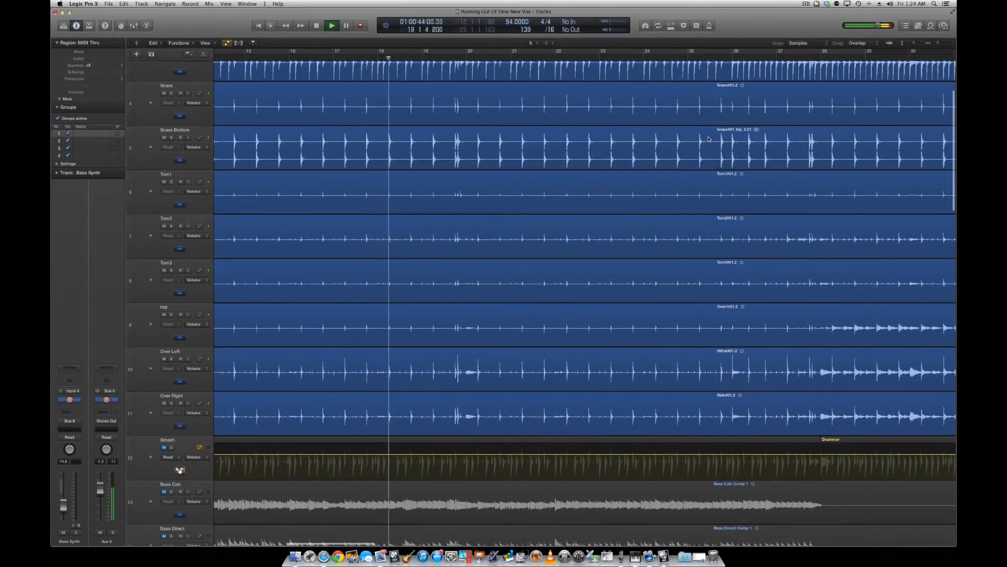
{"action": "scroll", "coordinate": [708, 139], "scroll_direction": "right", "scroll_amount": 3}
{"action": "scroll", "coordinate": [708, 139], "scroll_direction": "up", "scroll_amount": 2}
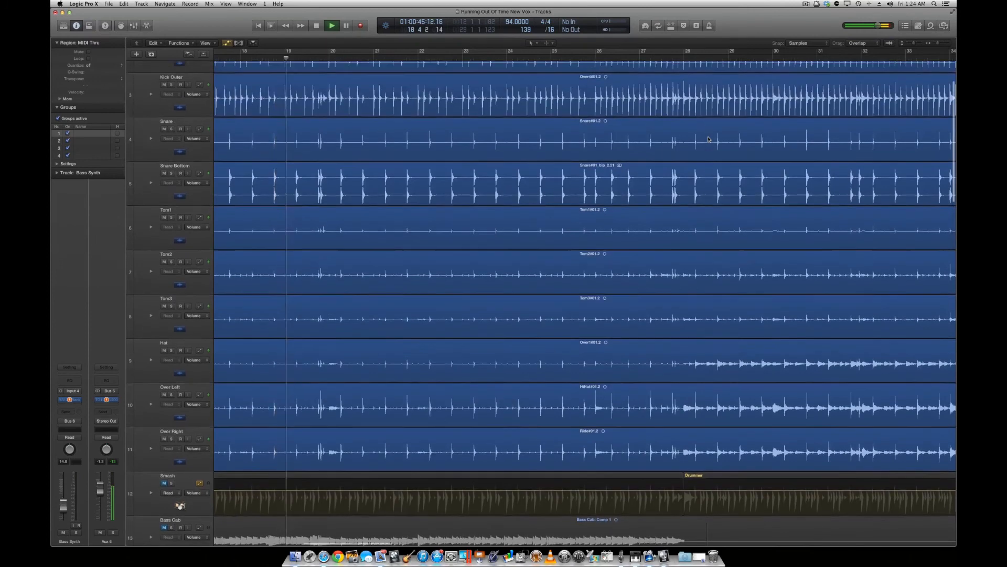
{"action": "scroll", "coordinate": [709, 139], "scroll_direction": "up", "scroll_amount": 1}
Jump playback to just after bar 27, stop it around bar 29, and return to the start of the drum regions.
{"action": "left_click", "coordinate": [655, 58]}
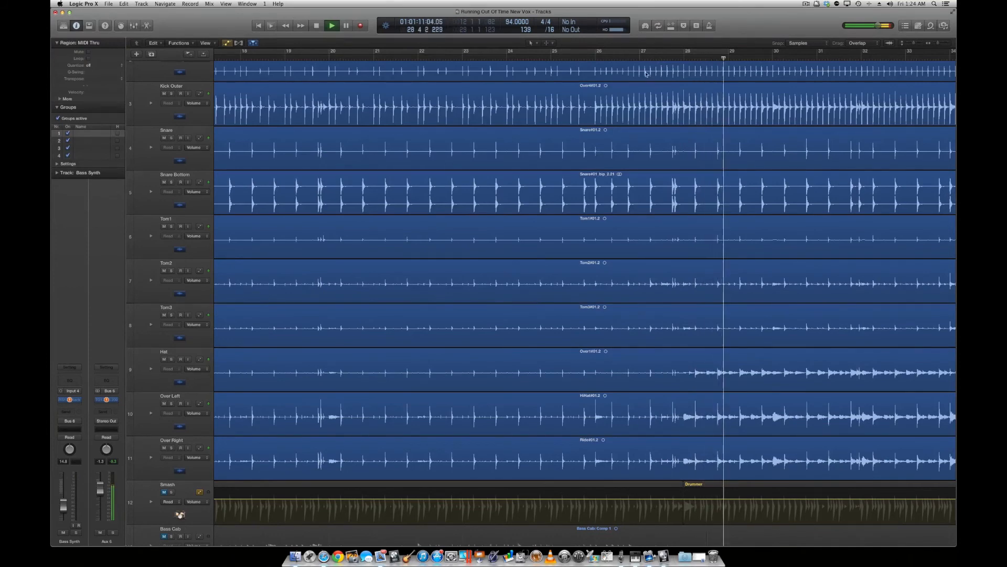
{"action": "scroll", "coordinate": [489, 158], "scroll_direction": "left", "scroll_amount": 10}
{"action": "key", "text": "space"}
{"action": "scroll", "coordinate": [369, 103], "scroll_direction": "up", "scroll_amount": 3}
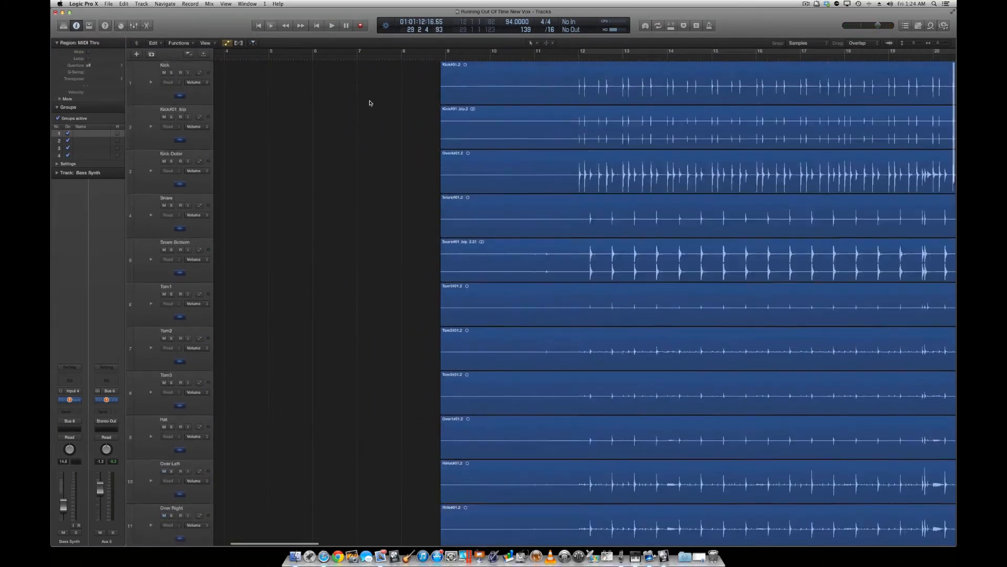
Select the recorded drum regions and mute the Over Right, Over Left, Hat, Tom3, Tom2 and Tom1 tracks.
{"action": "left_click_drag", "start_coordinate": [378, 89], "coordinate": [488, 448]}
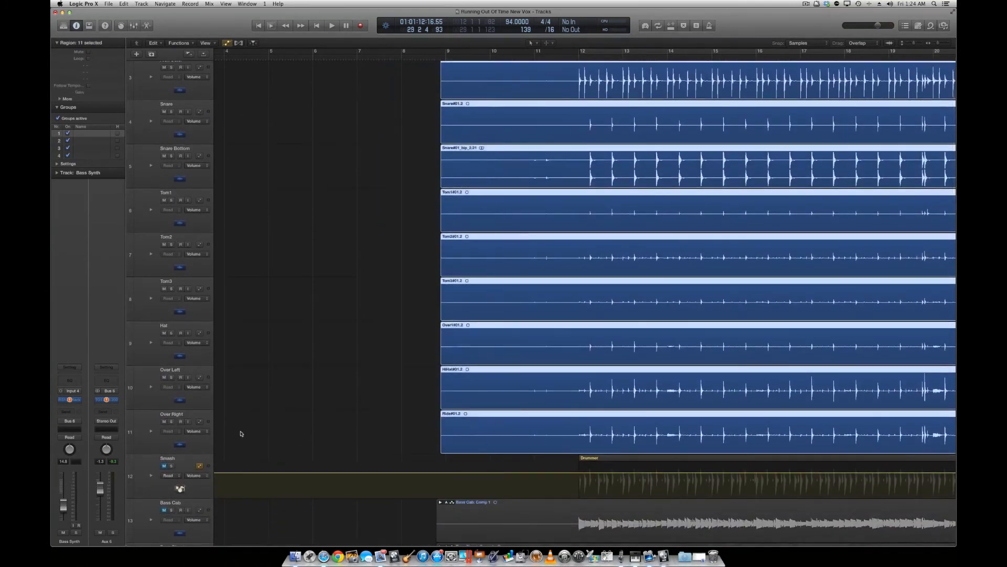
{"action": "left_click", "coordinate": [163, 421]}
{"action": "left_click", "coordinate": [165, 377]}
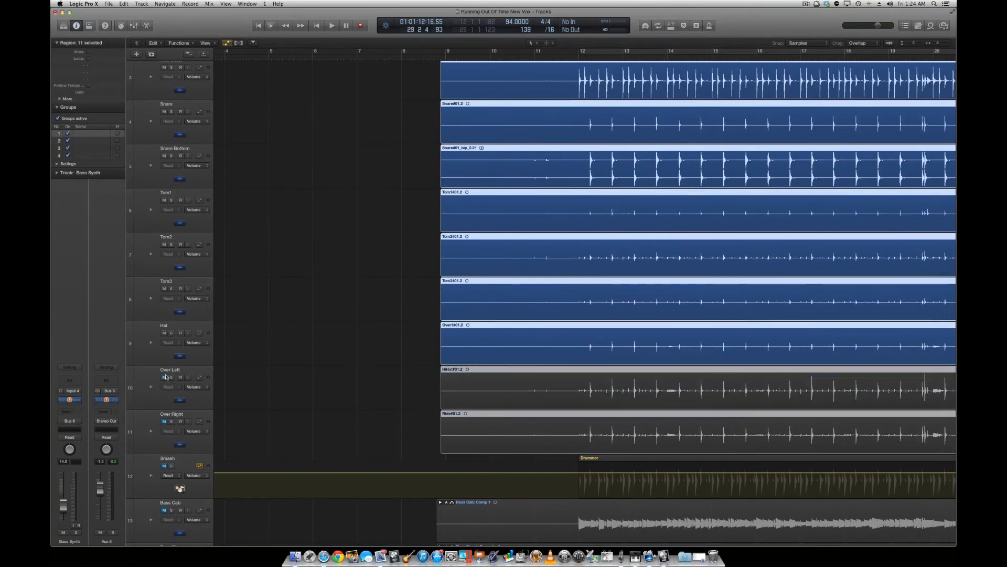
{"action": "left_click", "coordinate": [164, 332]}
{"action": "left_click", "coordinate": [164, 289]}
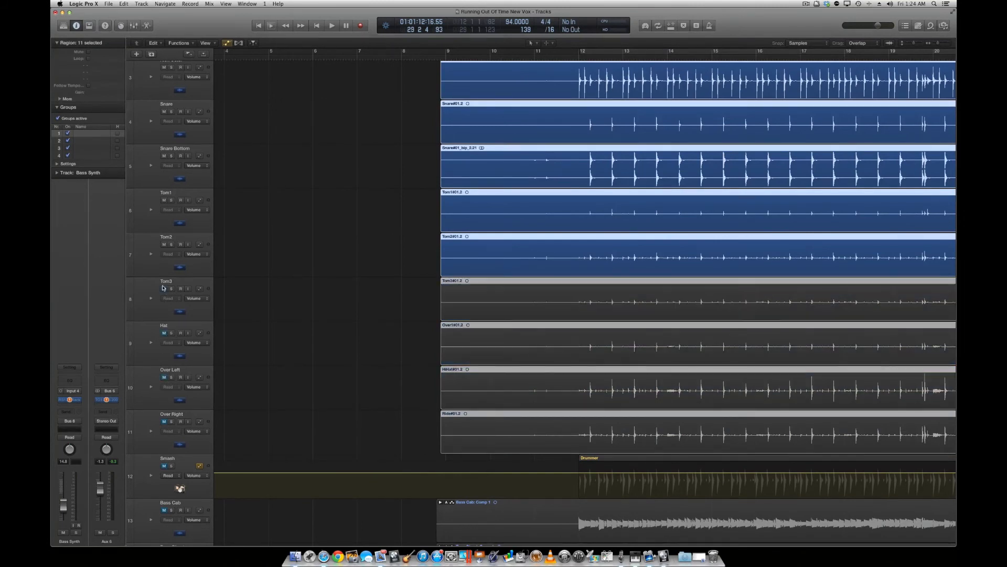
{"action": "left_click", "coordinate": [164, 244]}
{"action": "left_click", "coordinate": [165, 199]}
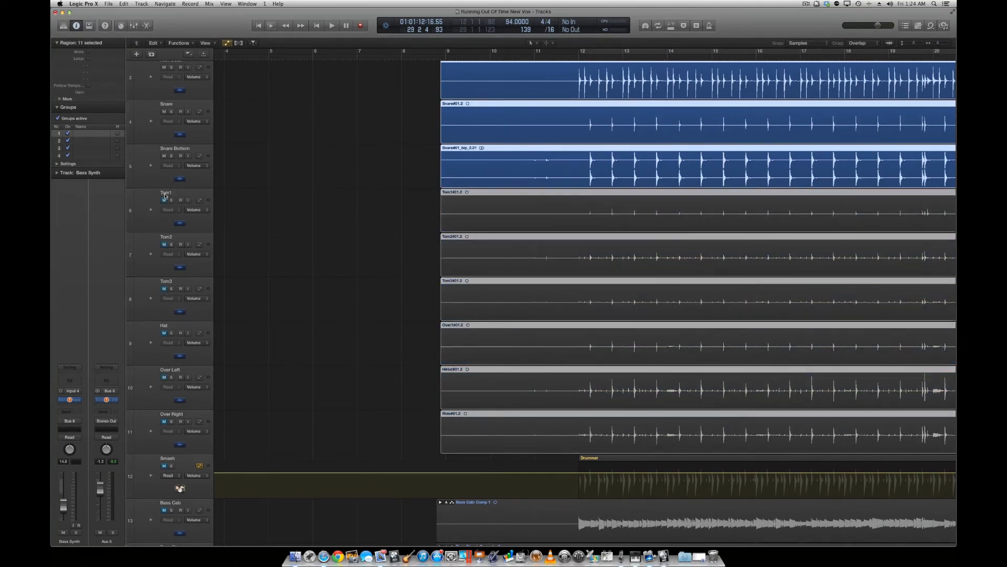
Mute the Snare Bottom, Snare, Kick Outer, Kick#01_bip and Kick tracks.
{"action": "left_click", "coordinate": [165, 156]}
{"action": "left_click", "coordinate": [164, 112]}
{"action": "left_click", "coordinate": [164, 68]}
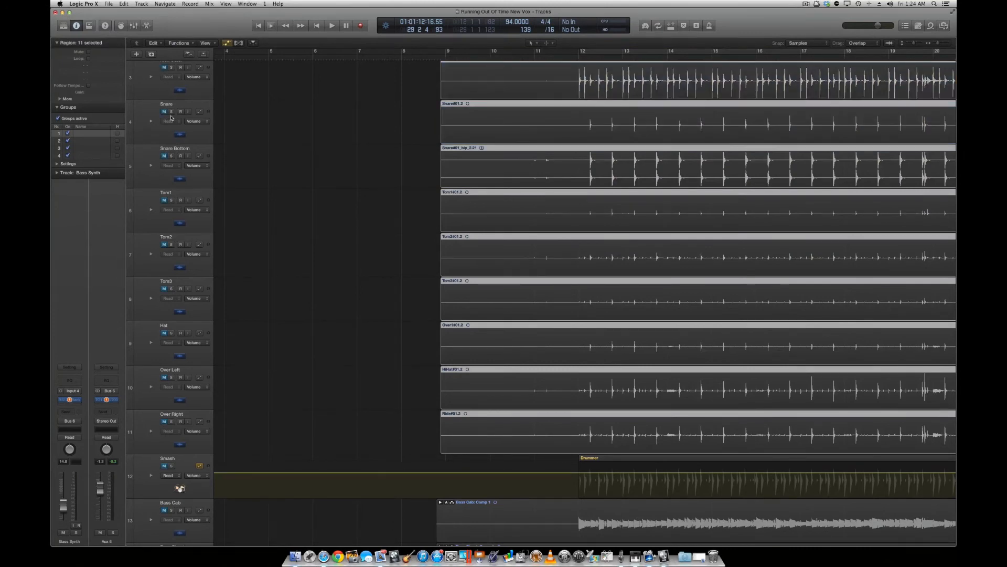
{"action": "scroll", "coordinate": [164, 74], "scroll_direction": "up", "scroll_amount": 3}
{"action": "left_click", "coordinate": [164, 116]}
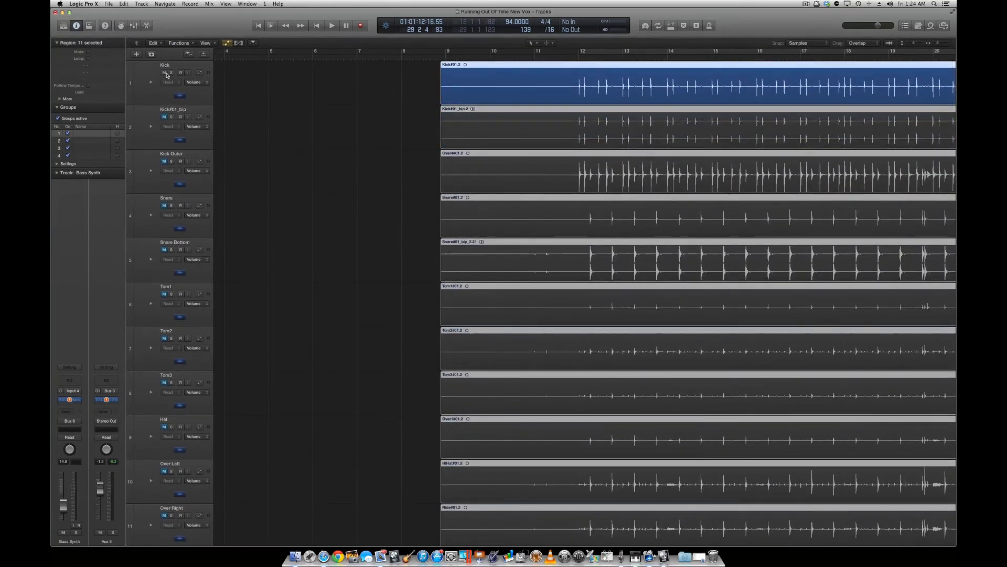
{"action": "left_click", "coordinate": [163, 73]}
Unmute the Smash Drummer track and play it from bar 12, stopping in bar 14.
{"action": "scroll", "coordinate": [247, 275], "scroll_direction": "down", "scroll_amount": 5}
{"action": "left_click", "coordinate": [168, 343]}
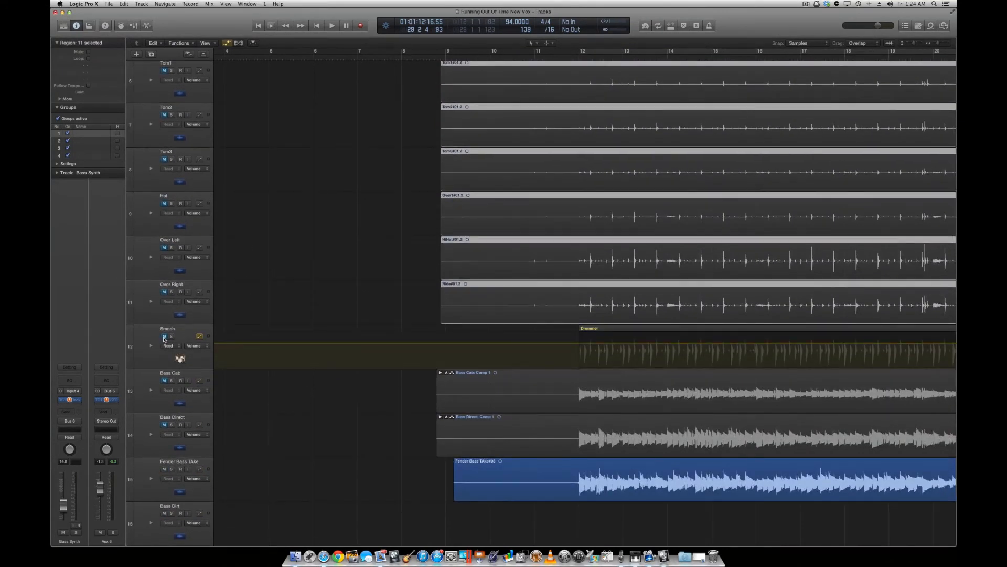
{"action": "left_click", "coordinate": [578, 57]}
{"action": "key", "text": "space"}
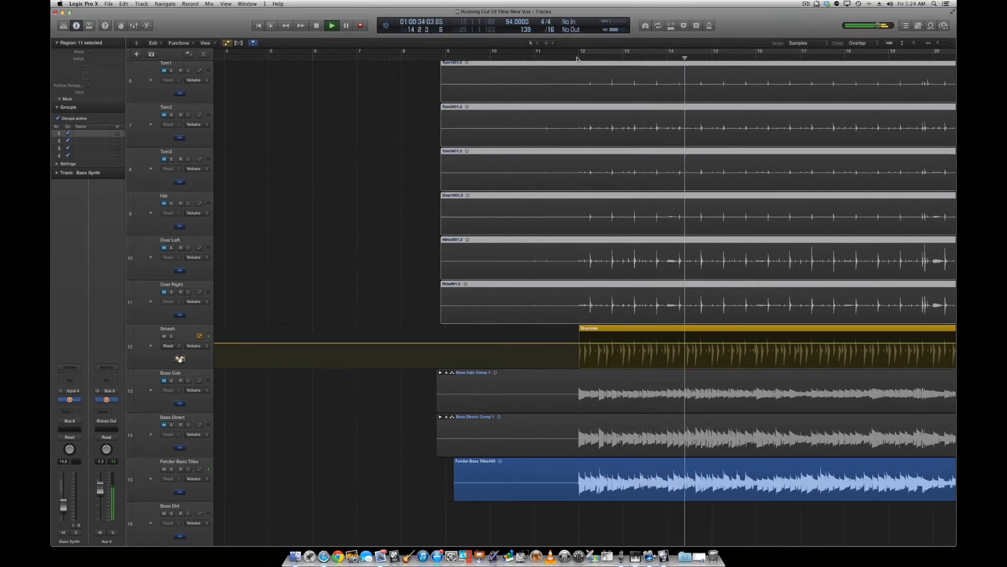
{"action": "key", "text": "space"}
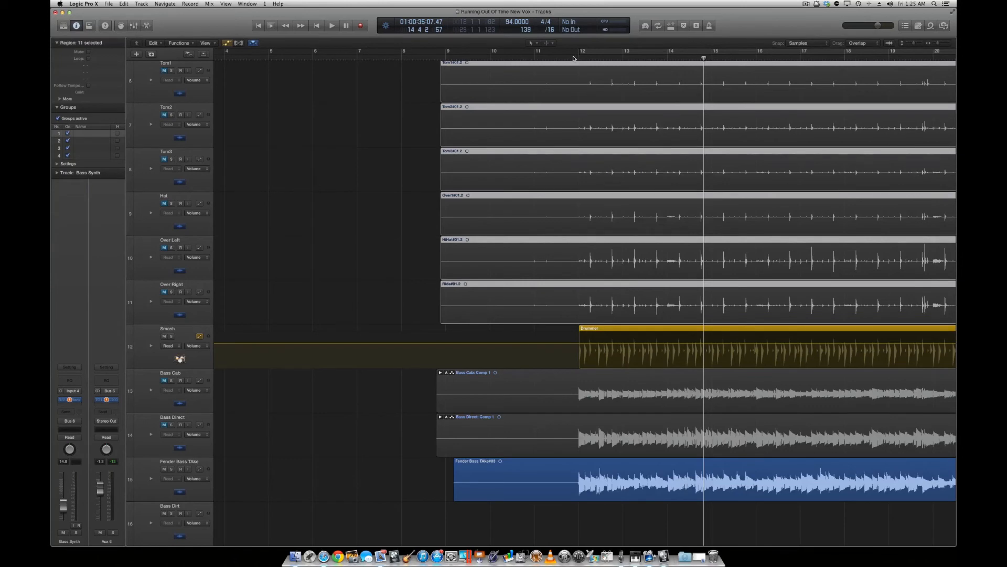
Show the Mixer to check the drum and Smash channels, hide it, and review the muted tracks from Kick to Over Right.
{"action": "left_click", "coordinate": [133, 25]}
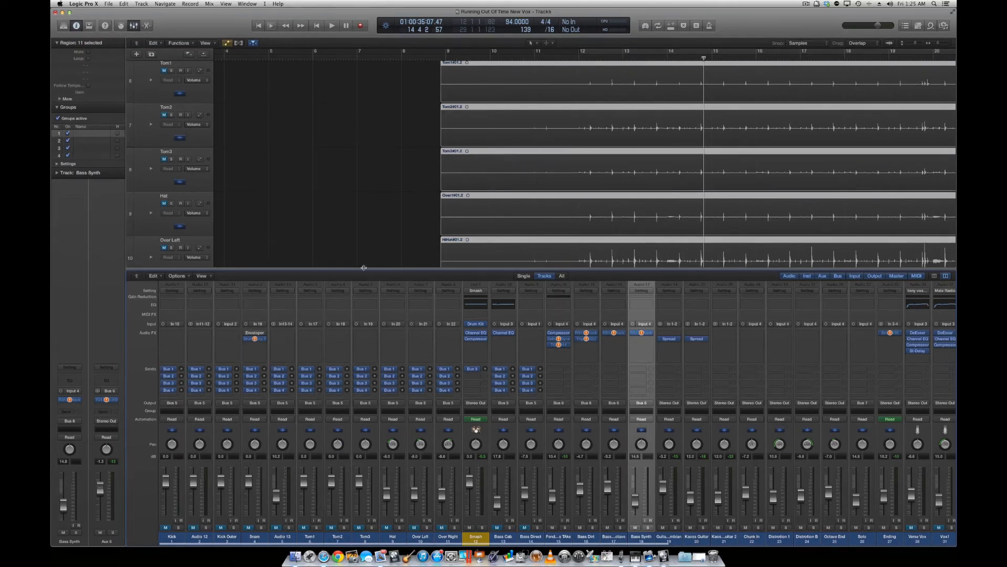
{"action": "left_click", "coordinate": [133, 25]}
{"action": "scroll", "coordinate": [382, 173], "scroll_direction": "up", "scroll_amount": 3}
{"action": "scroll", "coordinate": [382, 175], "scroll_direction": "up", "scroll_amount": 5}
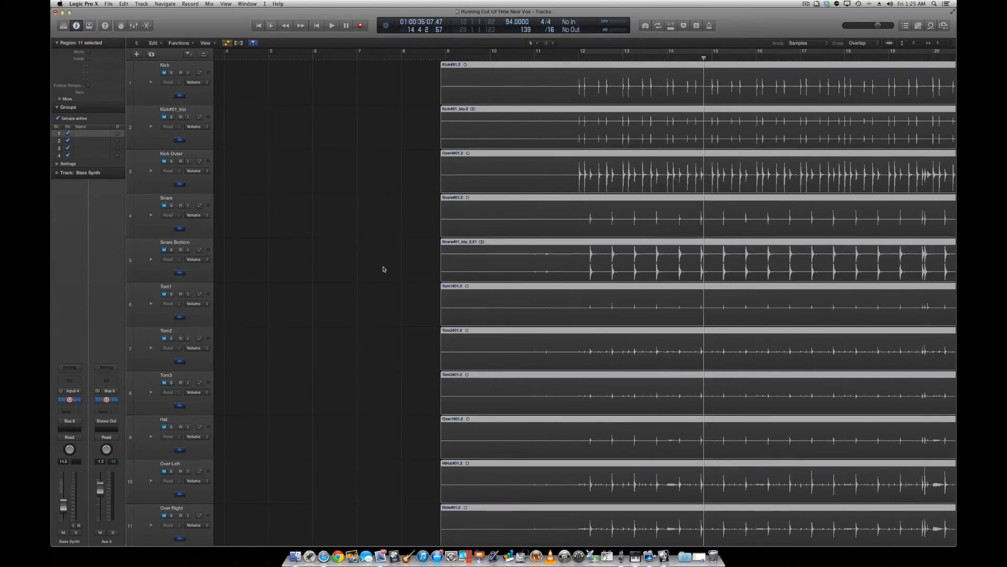
Examine how the Smash Drummer regions line up with the recorded drum and bass regions through bar 76, and return to bar 1.
{"action": "scroll", "coordinate": [383, 269], "scroll_direction": "down", "scroll_amount": 10}
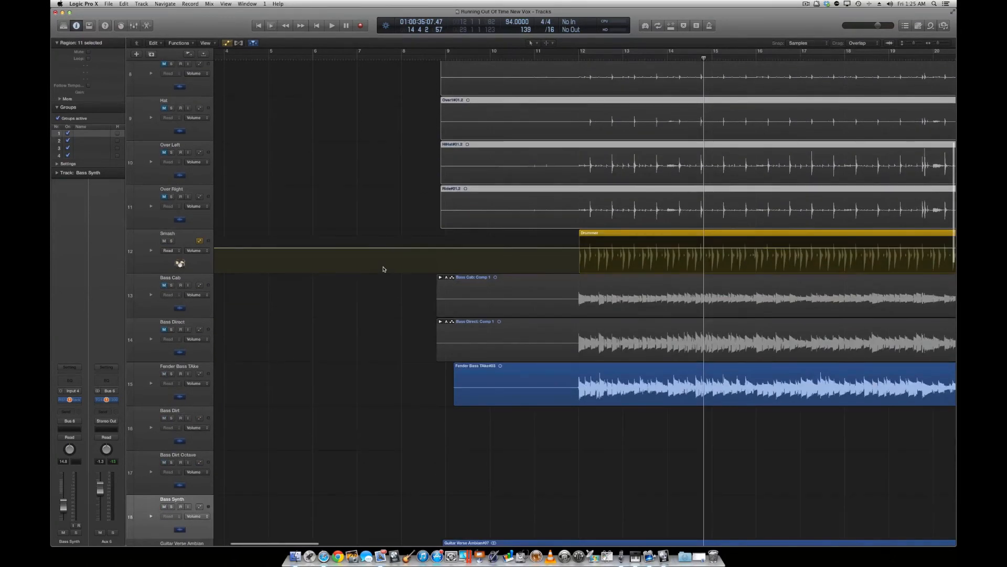
{"action": "scroll", "coordinate": [389, 267], "scroll_direction": "right", "scroll_amount": 10}
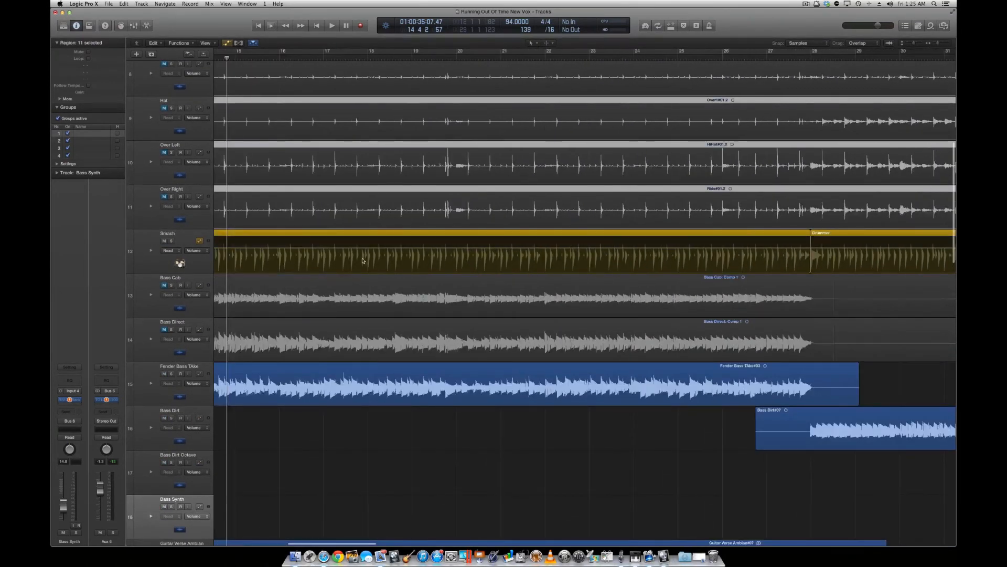
{"action": "scroll", "coordinate": [693, 251], "scroll_direction": "right", "scroll_amount": 15}
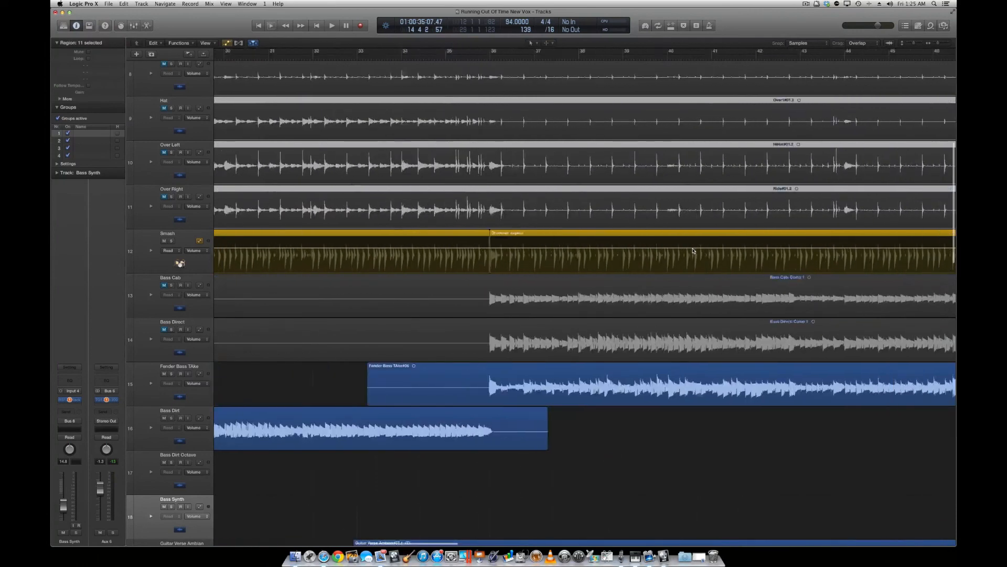
{"action": "scroll", "coordinate": [692, 251], "scroll_direction": "right", "scroll_amount": 6}
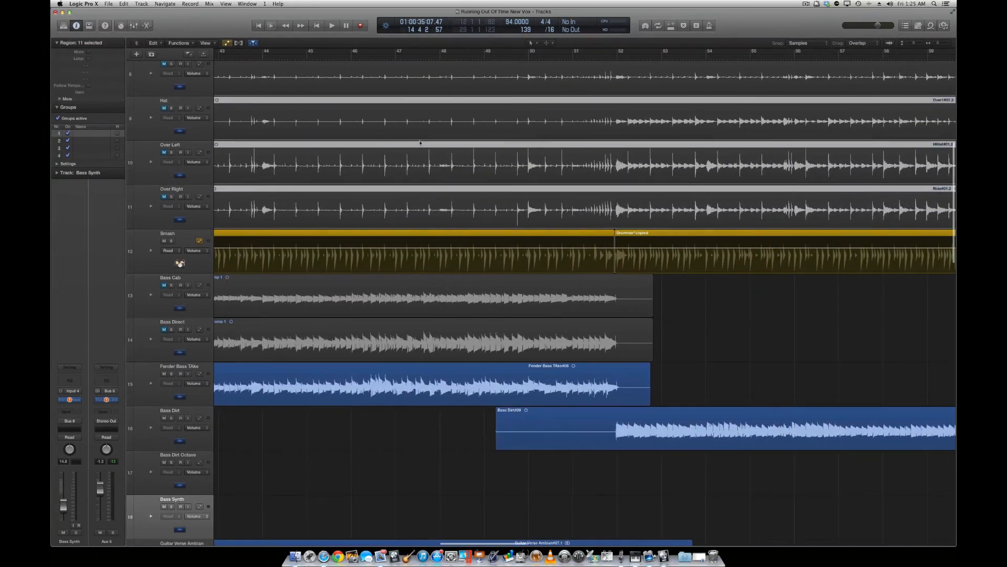
{"action": "scroll", "coordinate": [424, 251], "scroll_direction": "right", "scroll_amount": 20}
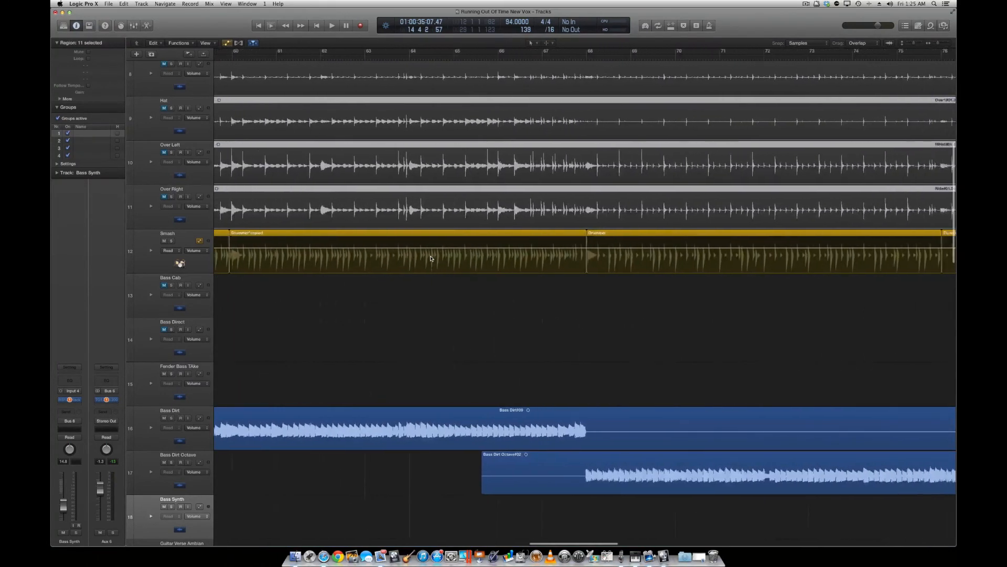
{"action": "scroll", "coordinate": [431, 258], "scroll_direction": "right", "scroll_amount": 5}
{"action": "scroll", "coordinate": [431, 258], "scroll_direction": "left", "scroll_amount": 20}
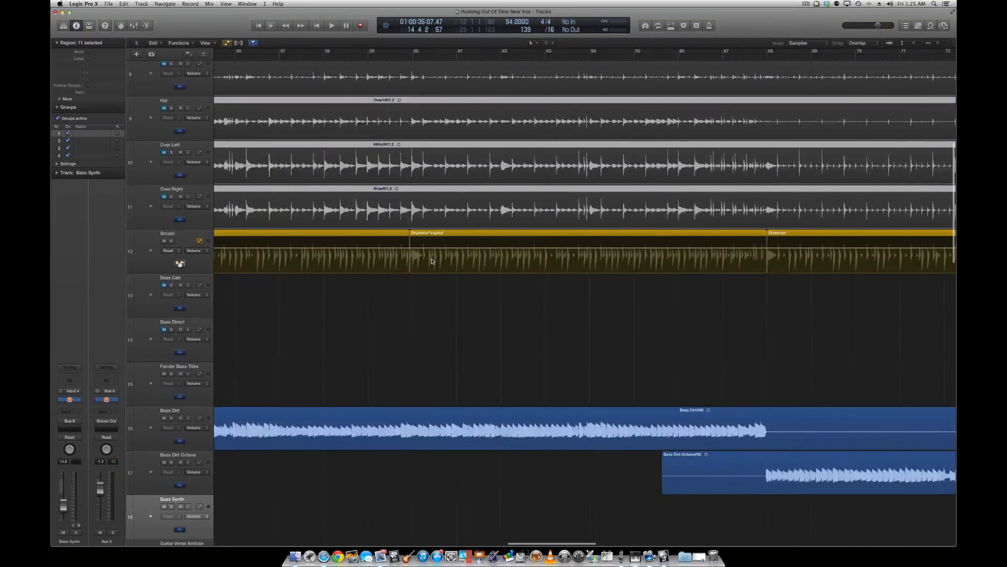
{"action": "scroll", "coordinate": [432, 261], "scroll_direction": "left", "scroll_amount": 12}
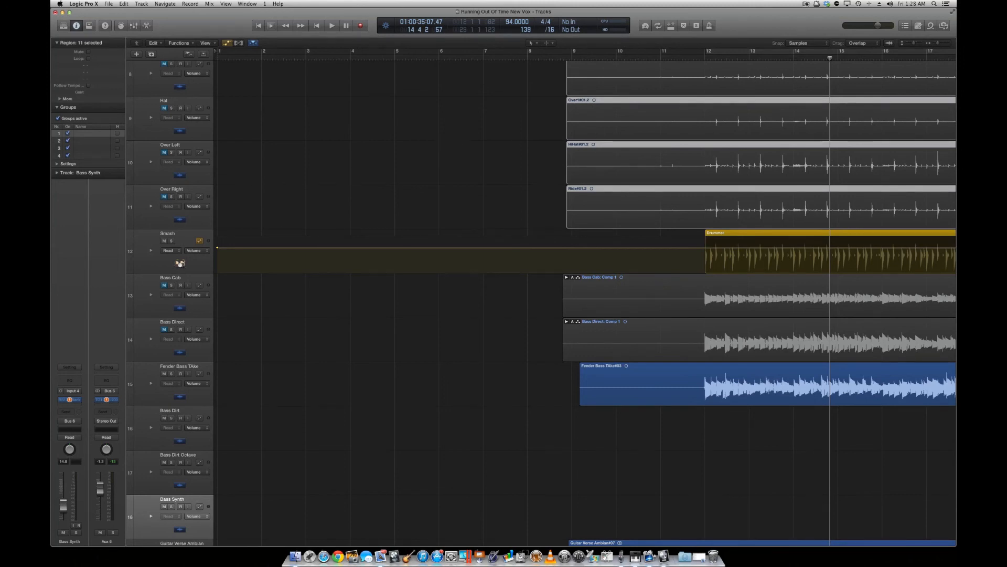
{"action": "left_click", "coordinate": [806, 4]}
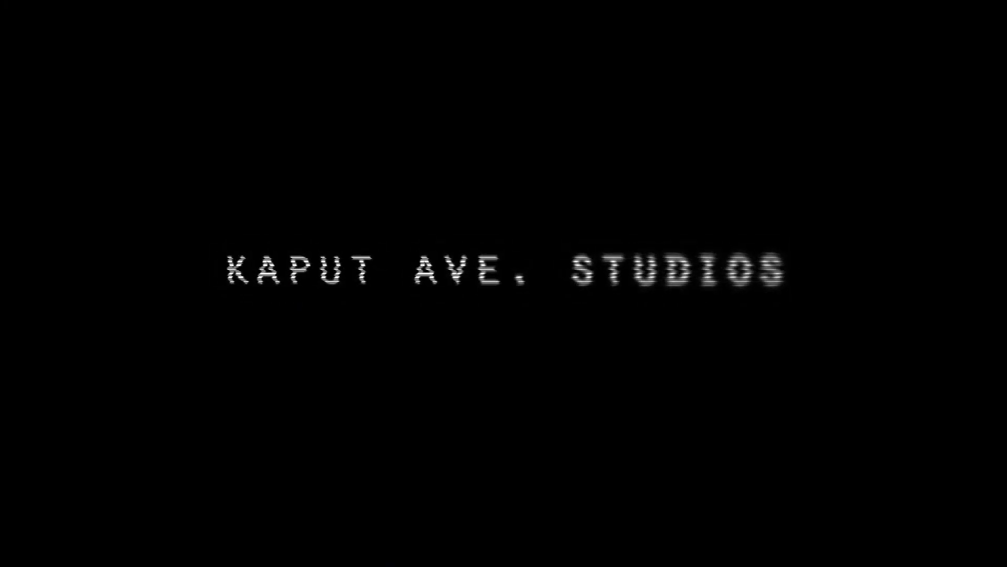